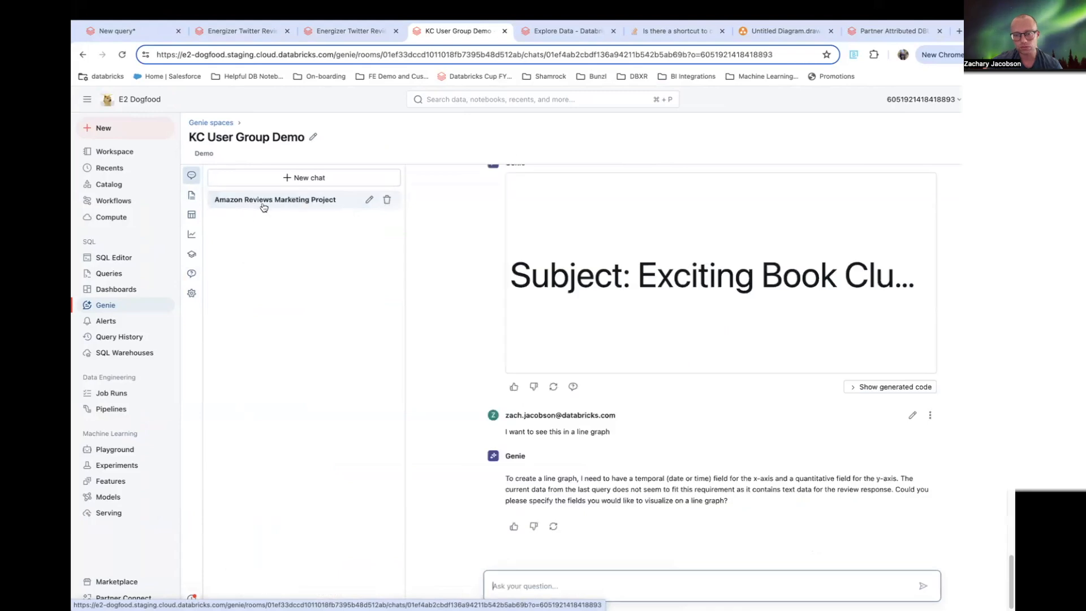
# - Open the Genie space's data panel listing the tables that power it
pyautogui.scroll(10, 572, 338)
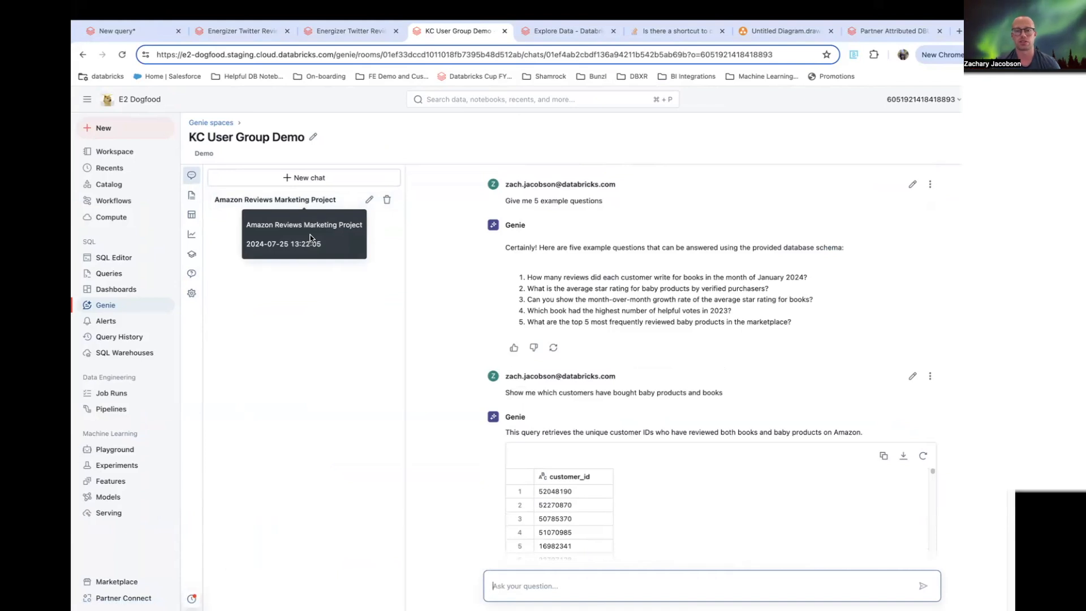
pyautogui.click(193, 218)
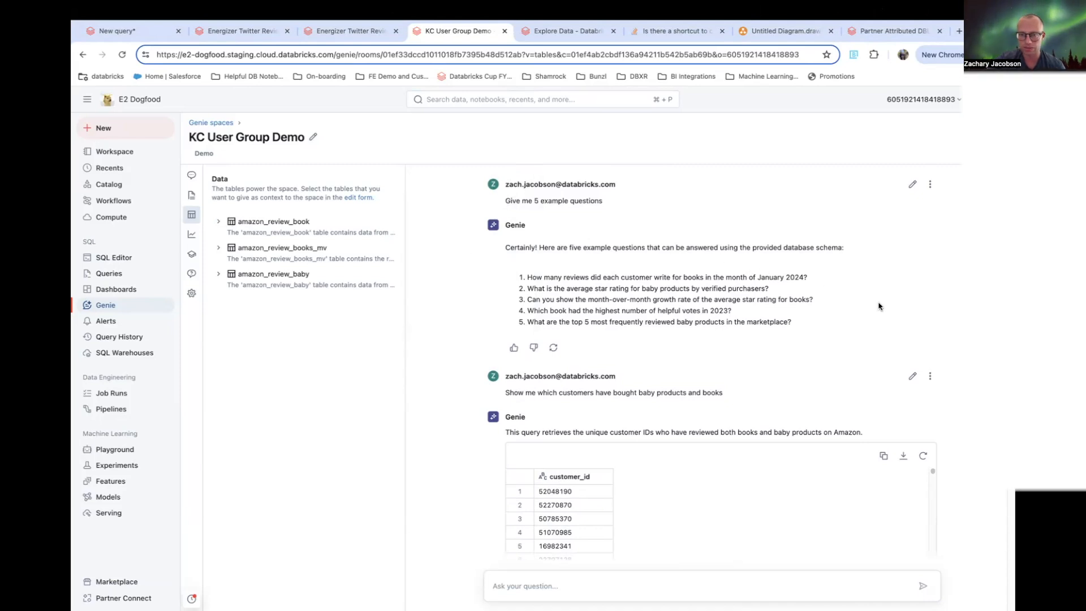
# - Review the example-questions prompt and the description of the amazon_review_books_mv table
pyautogui.moveTo(504, 202); pyautogui.dragTo(619, 218)
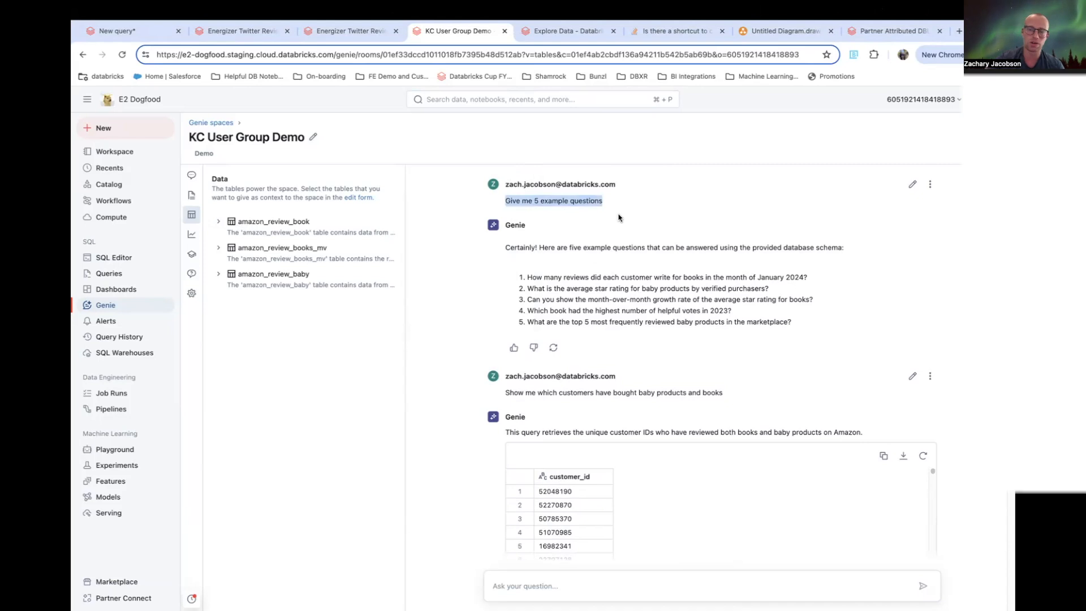
pyautogui.click(536, 201)
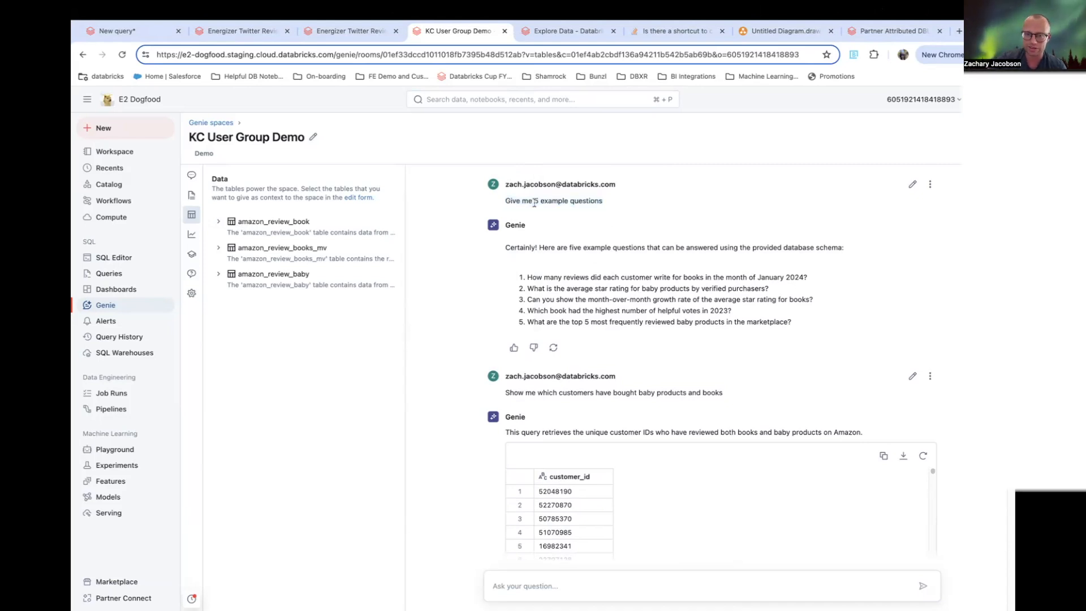
pyautogui.moveTo(536, 201); pyautogui.dragTo(627, 206)
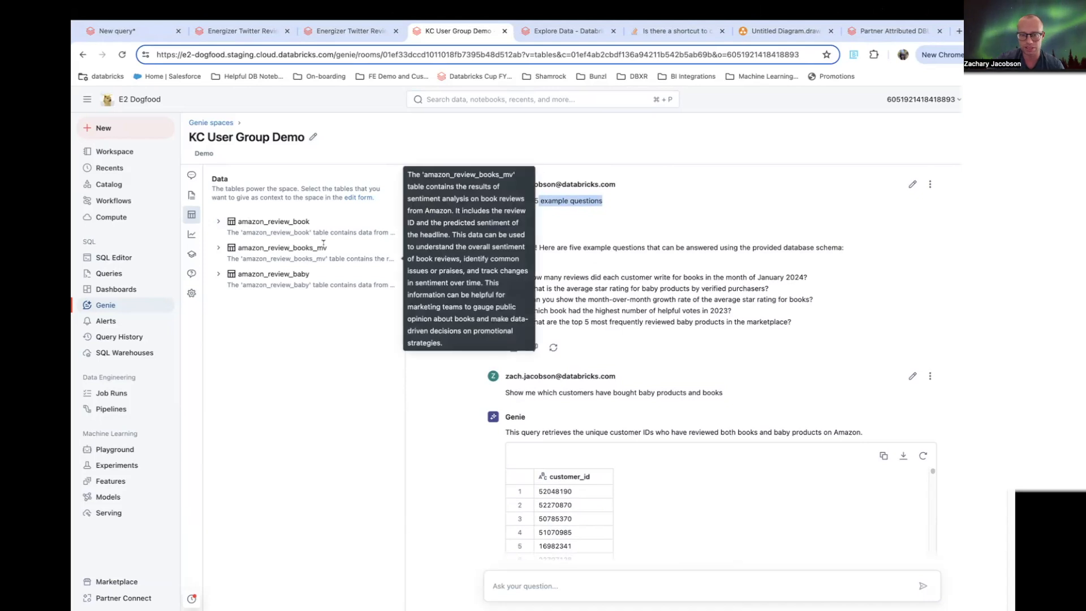
pyautogui.moveTo(799, 326); pyautogui.dragTo(498, 253)
pyautogui.scroll(-3, 769, 275)
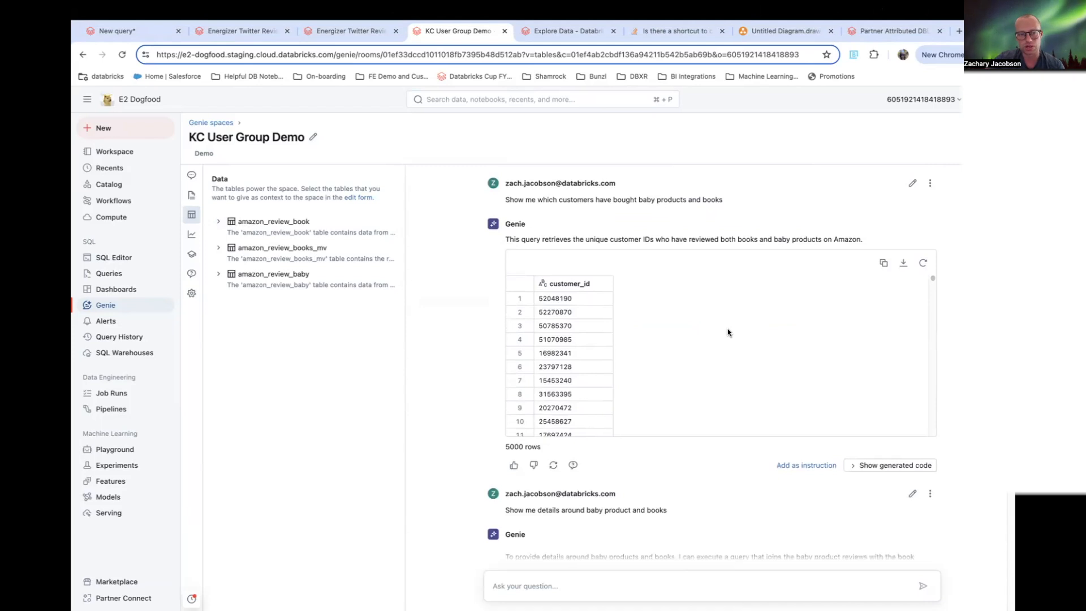
# - Reveal the generated SQL for the query finding customers who reviewed both books and baby products
pyautogui.scroll(1, 650, 239)
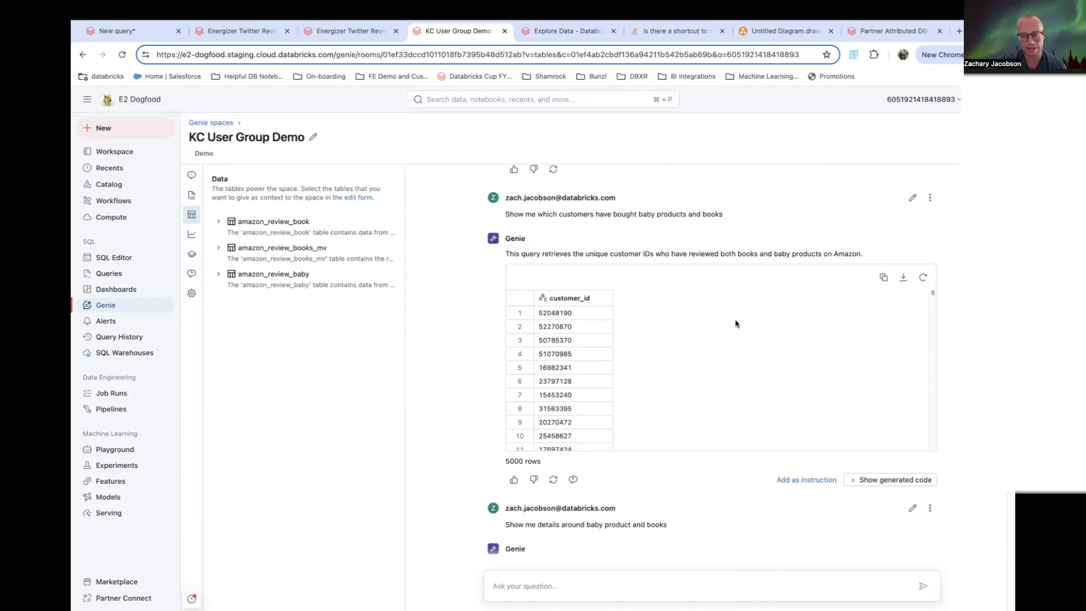
pyautogui.scroll(-1, 738, 320)
pyautogui.click(893, 480)
pyautogui.scroll(-2, 933, 414)
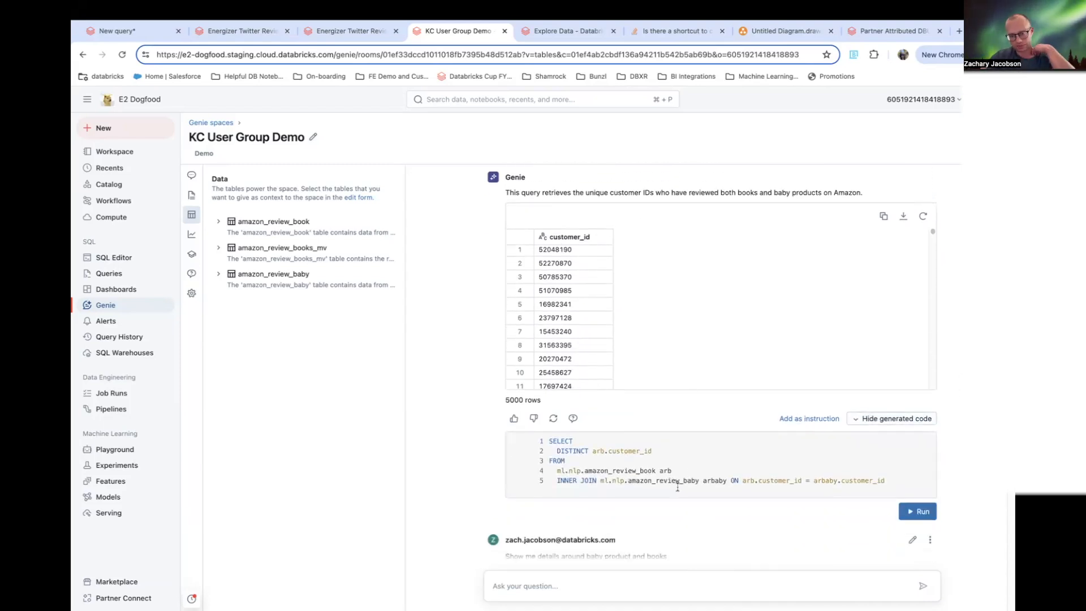
# - Examine that join query and the follow-up exchange about baby product and book details
pyautogui.moveTo(884, 480); pyautogui.dragTo(520, 438)
pyautogui.scroll(-4, 936, 355)
pyautogui.scroll(-1, 946, 347)
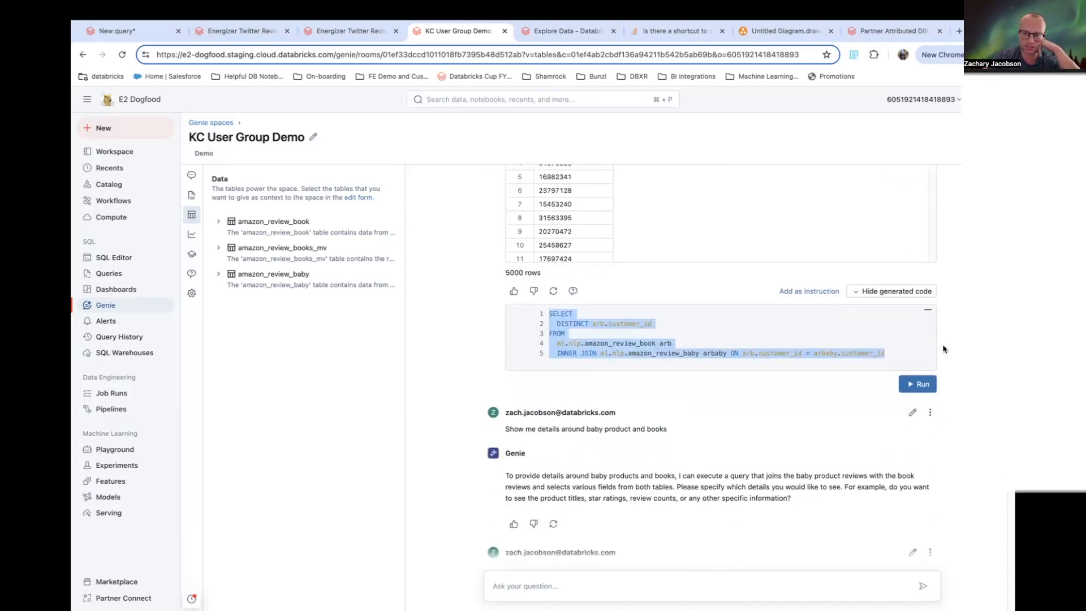
pyautogui.scroll(-1, 643, 388)
pyautogui.moveTo(526, 364); pyautogui.dragTo(689, 366)
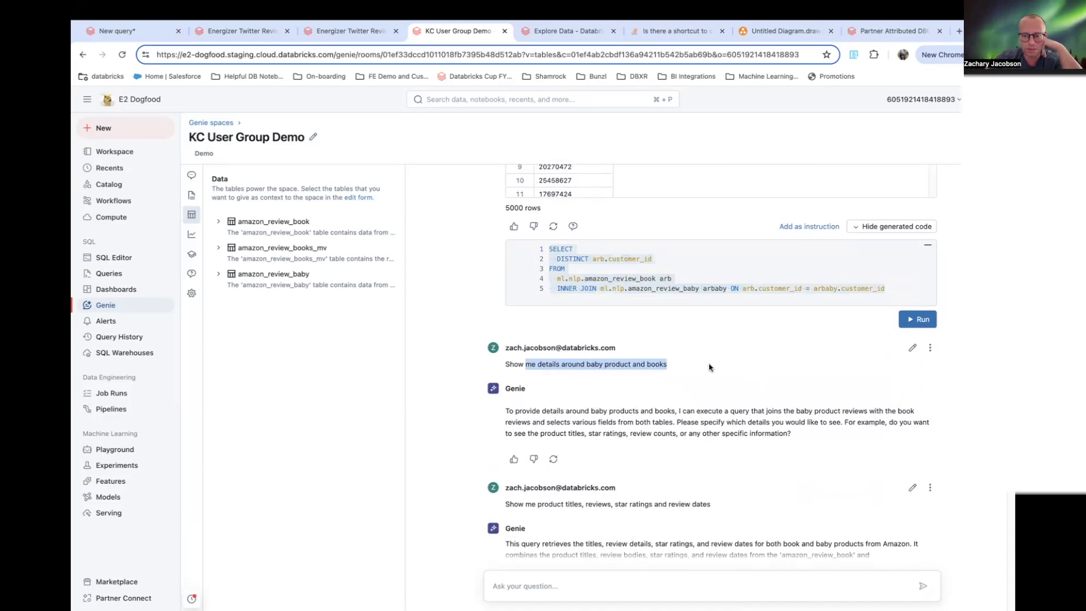
pyautogui.scroll(-3, 736, 348)
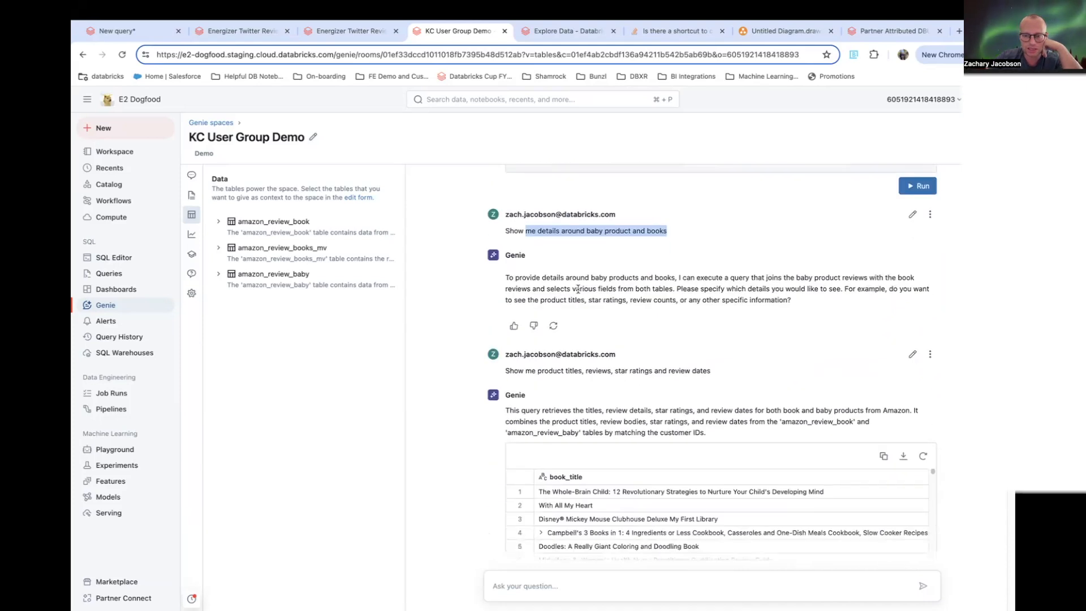
pyautogui.moveTo(553, 286); pyautogui.dragTo(812, 300)
pyautogui.moveTo(540, 300); pyautogui.dragTo(618, 300)
pyautogui.click(670, 300)
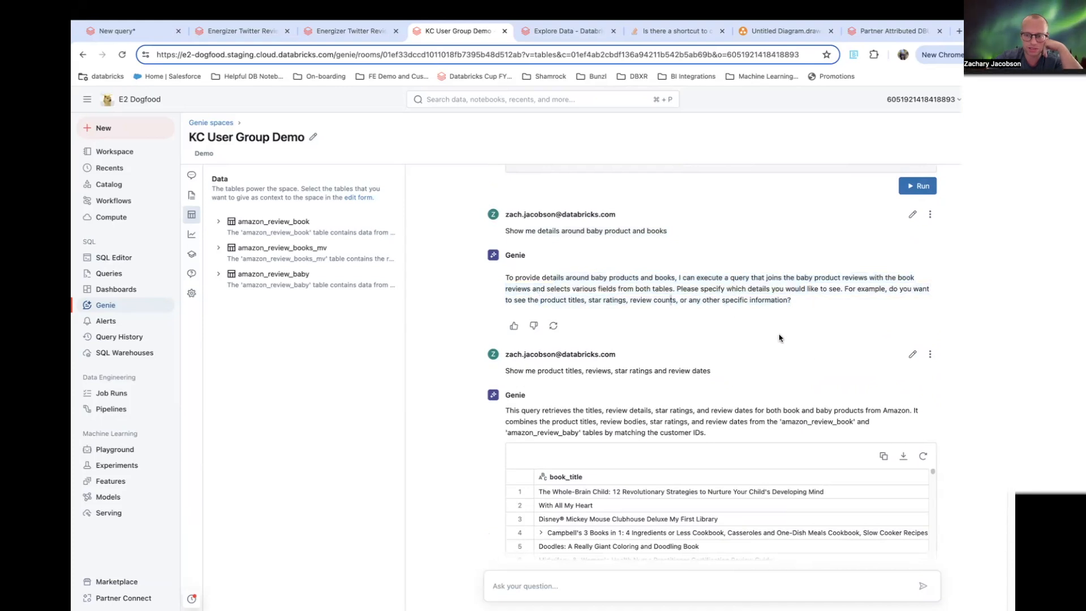
pyautogui.scroll(-5, 811, 352)
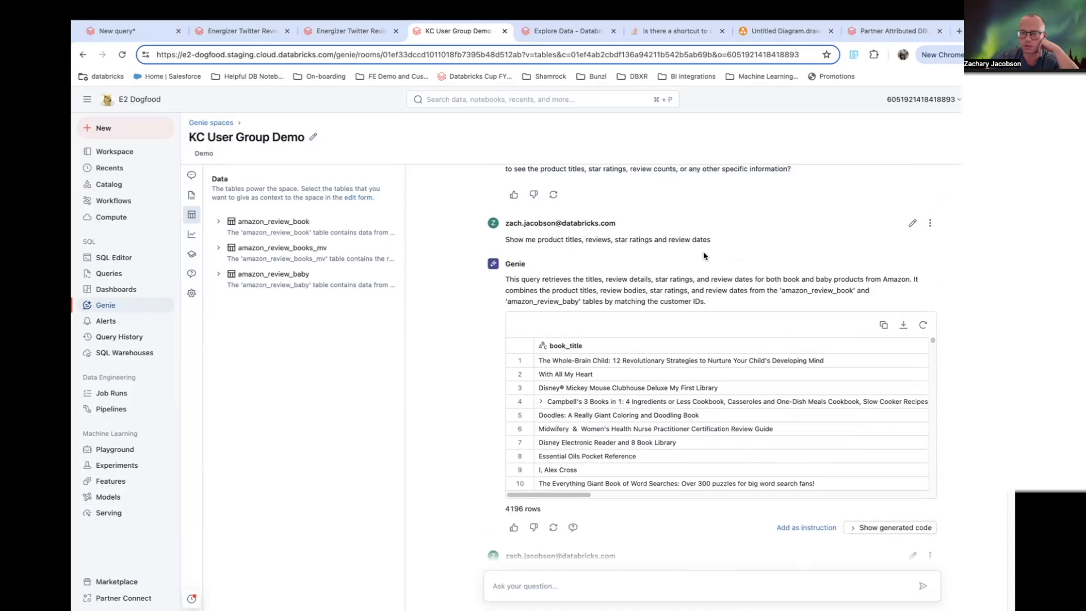
pyautogui.scroll(-2, 884, 274)
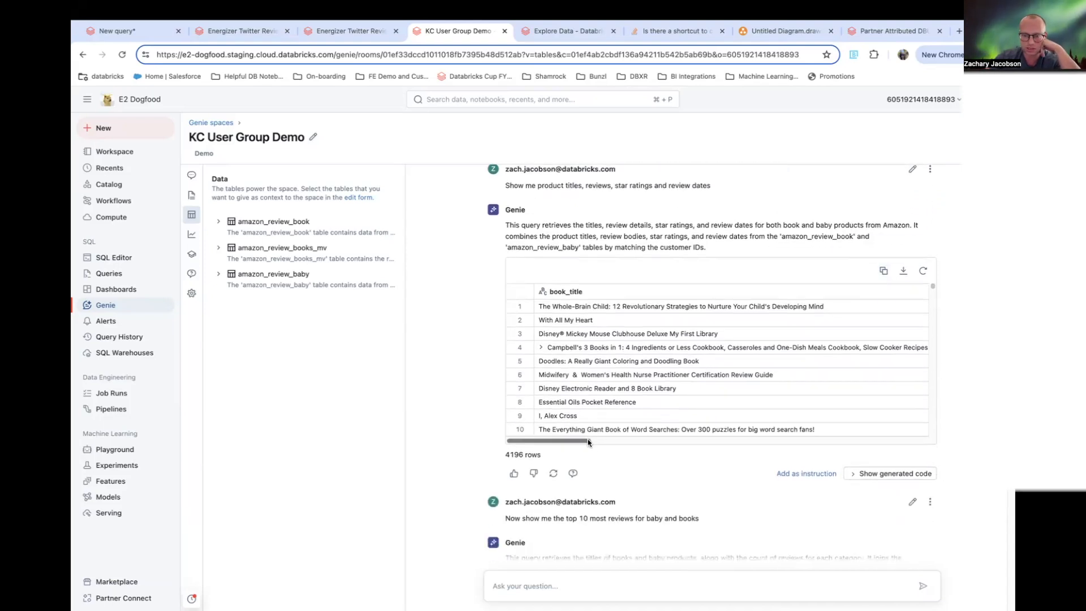
# - Show the generated SQL for the titles, reviews, star ratings and review dates query and scroll through its result columns
pyautogui.click(893, 474)
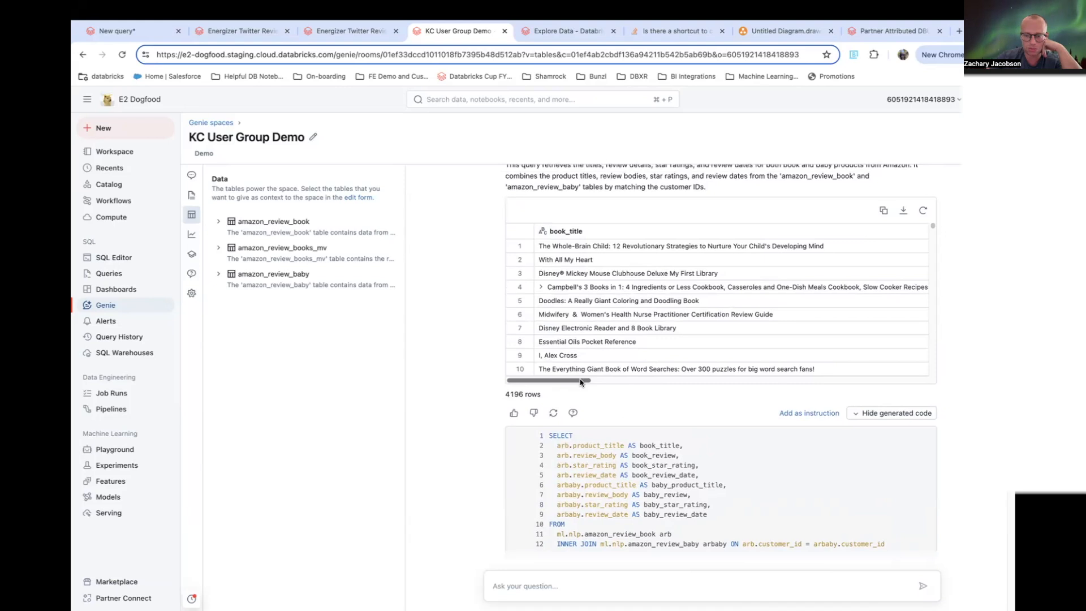
pyautogui.moveTo(631, 494); pyautogui.dragTo(556, 445)
pyautogui.moveTo(580, 380); pyautogui.dragTo(752, 380)
pyautogui.moveTo(720, 526); pyautogui.dragTo(509, 433)
pyautogui.moveTo(760, 380); pyautogui.dragTo(899, 388)
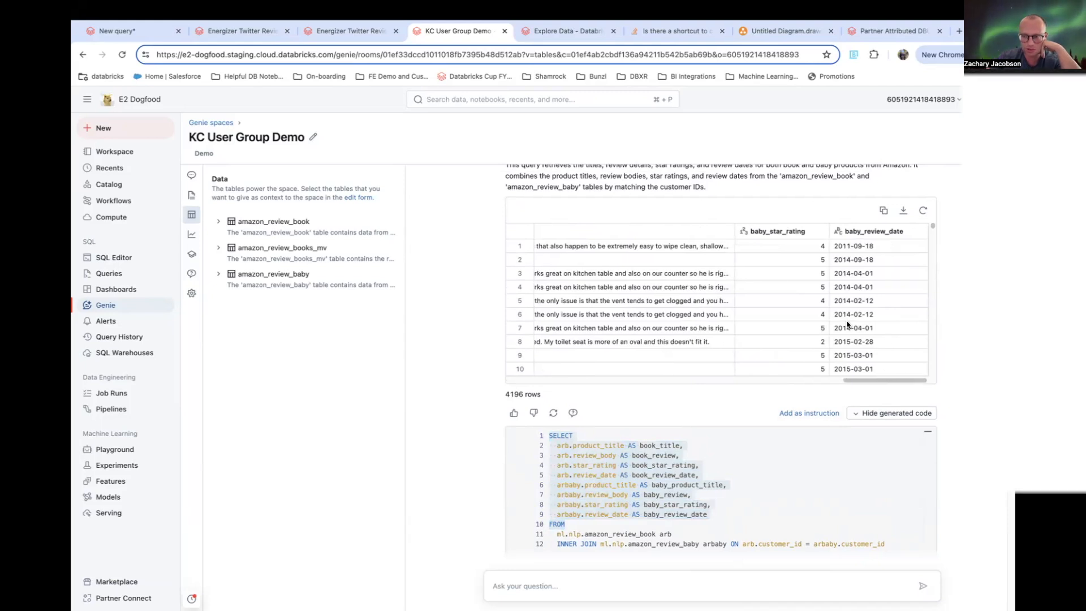
# - Review the top 10 reviews prompt and the selected columns of the previous query's SQL
pyautogui.scroll(-5, 837, 277)
pyautogui.scroll(-1, 797, 433)
pyautogui.scroll(-5, 721, 362)
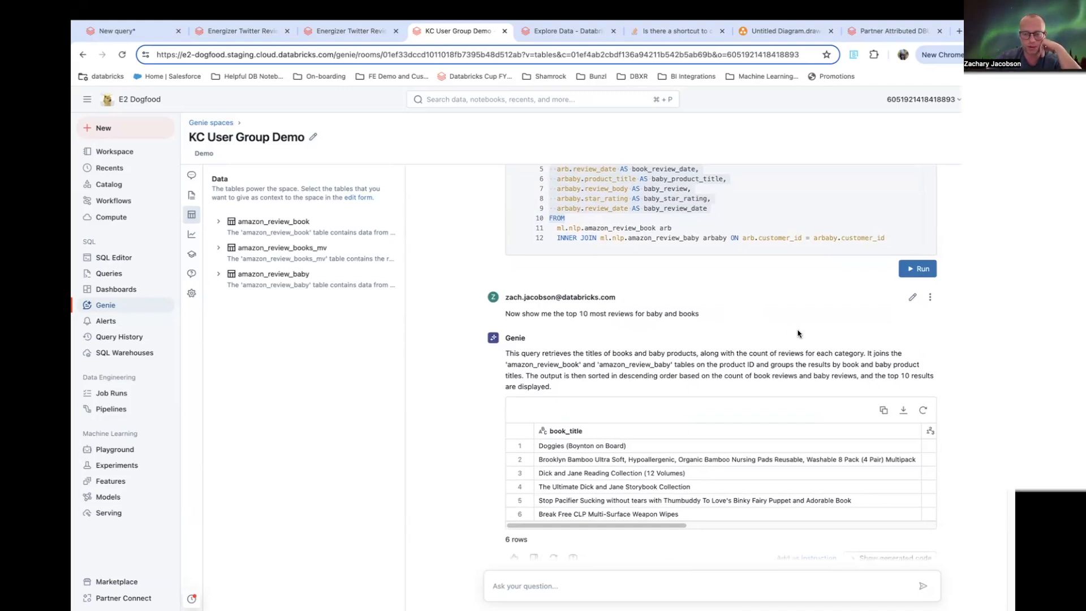
pyautogui.scroll(1, 791, 328)
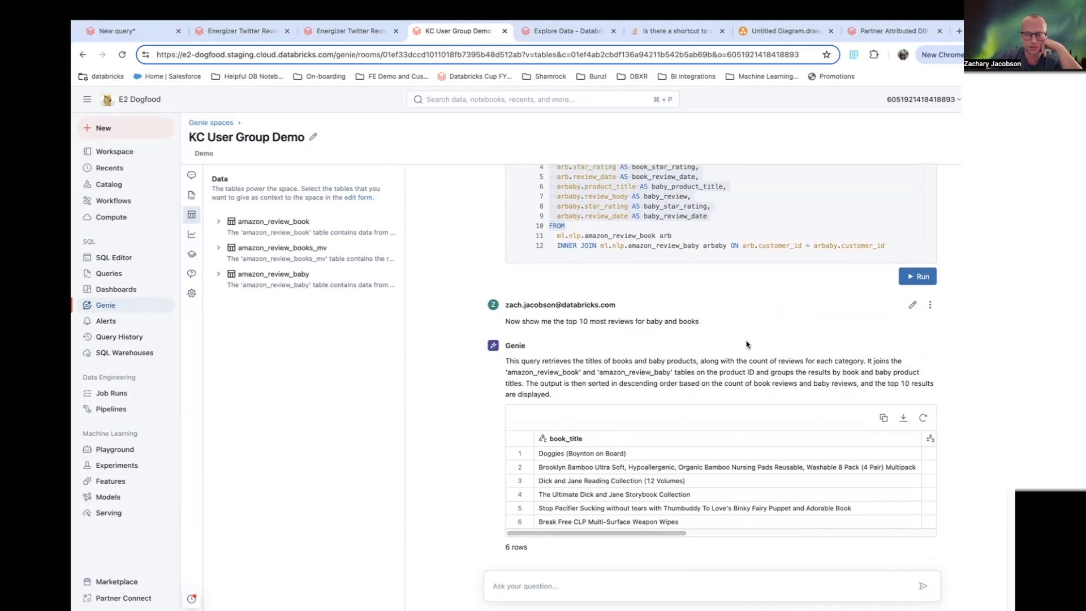
pyautogui.moveTo(506, 323); pyautogui.dragTo(563, 323)
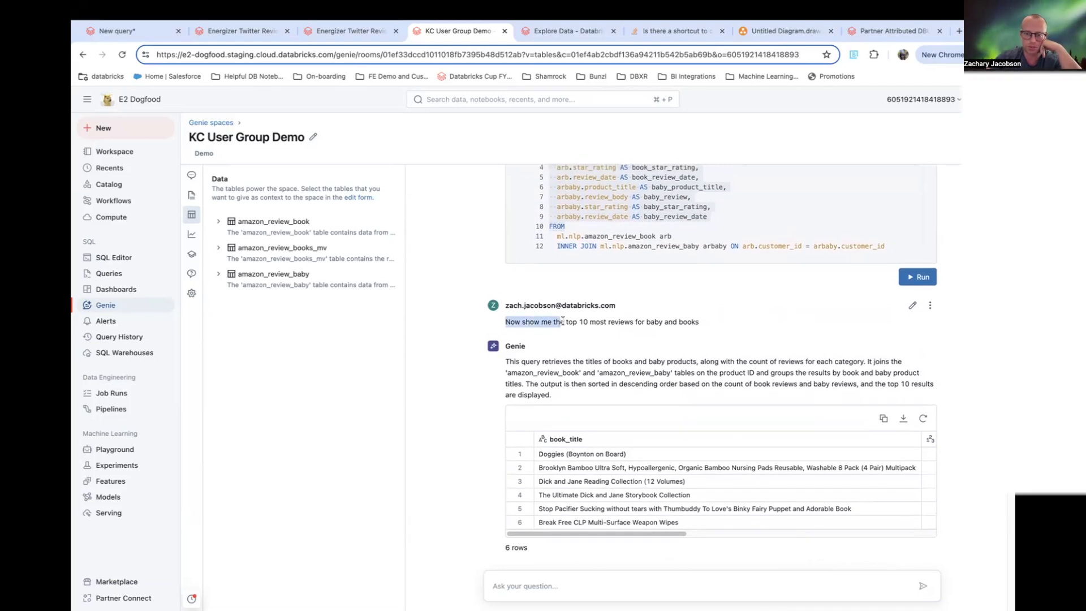
pyautogui.scroll(4, 713, 334)
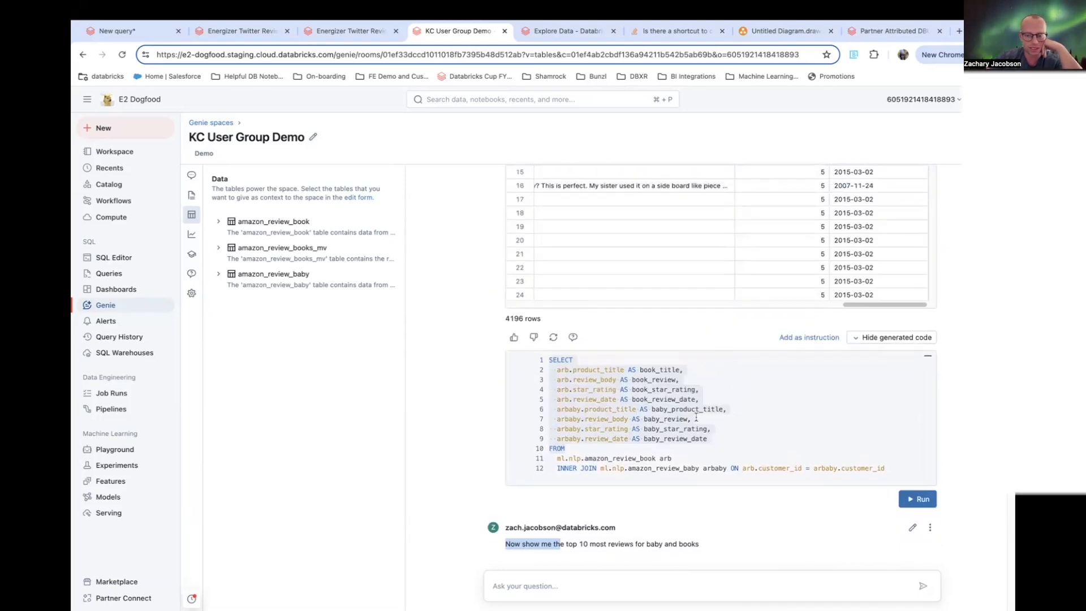
pyautogui.click(723, 428)
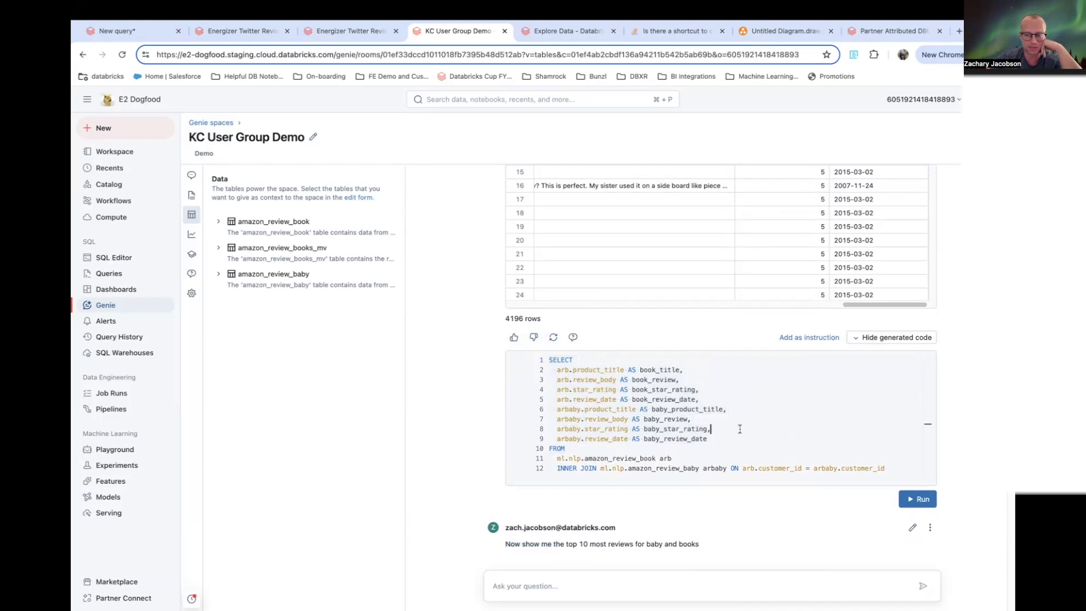
pyautogui.scroll(-6, 714, 434)
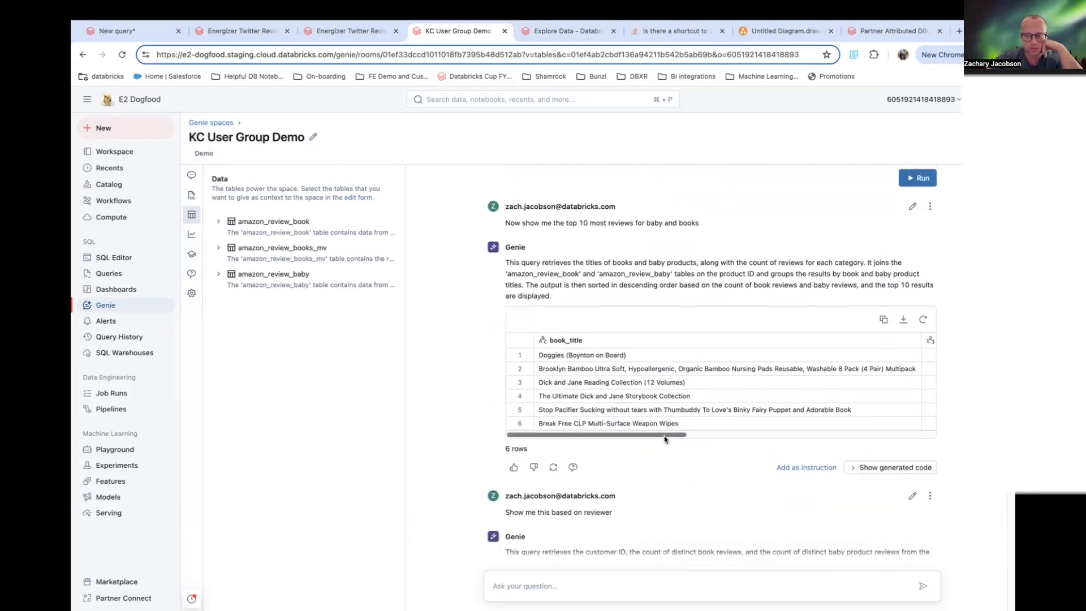
# - Show the generated SQL for the top 10 most-reviewed baby and book products and scroll its result table
pyautogui.click(867, 467)
pyautogui.moveTo(639, 439); pyautogui.dragTo(744, 438)
pyautogui.click(774, 359)
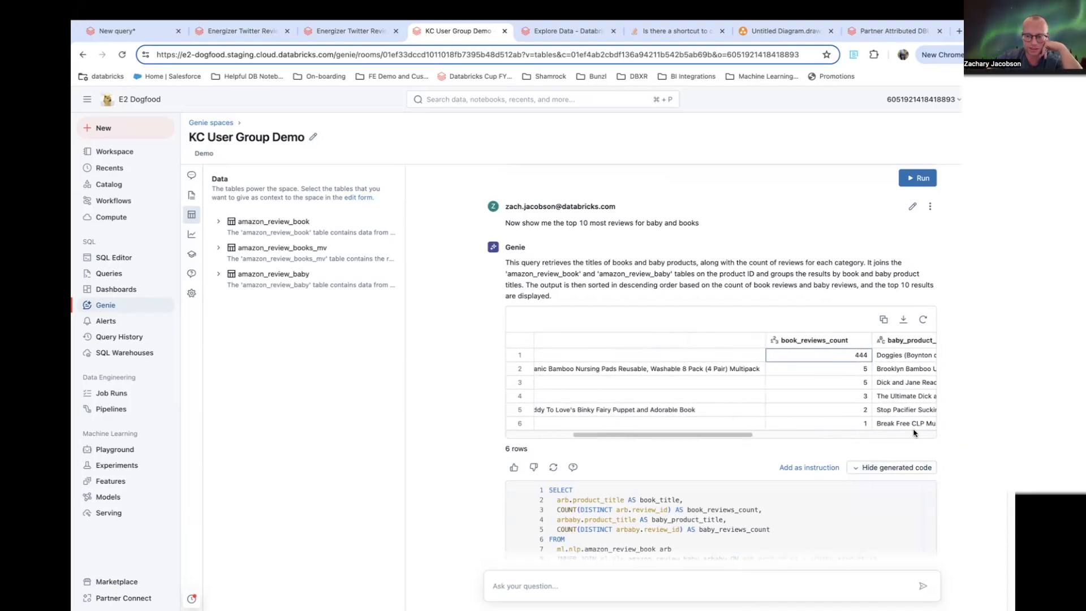
# - Examine that query's join, GROUP BY, ORDER BY and LIMIT clauses
pyautogui.scroll(-2, 880, 471)
pyautogui.scroll(-3, 880, 470)
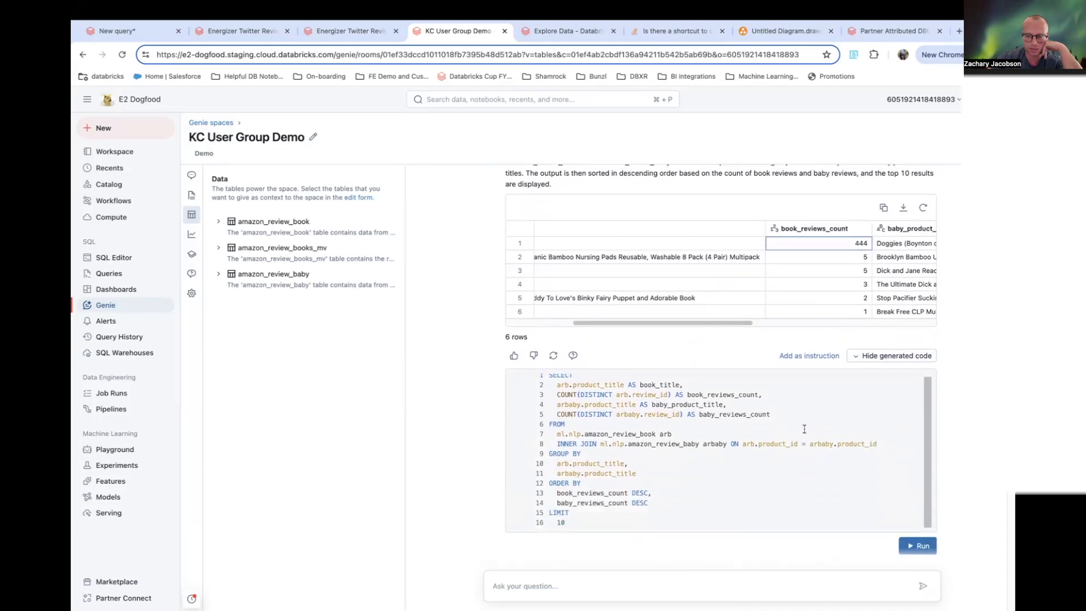
pyautogui.scroll(1, 827, 422)
pyautogui.moveTo(574, 388); pyautogui.dragTo(692, 448)
pyautogui.moveTo(666, 483); pyautogui.dragTo(557, 467)
pyautogui.click(660, 494)
pyautogui.scroll(1, 735, 317)
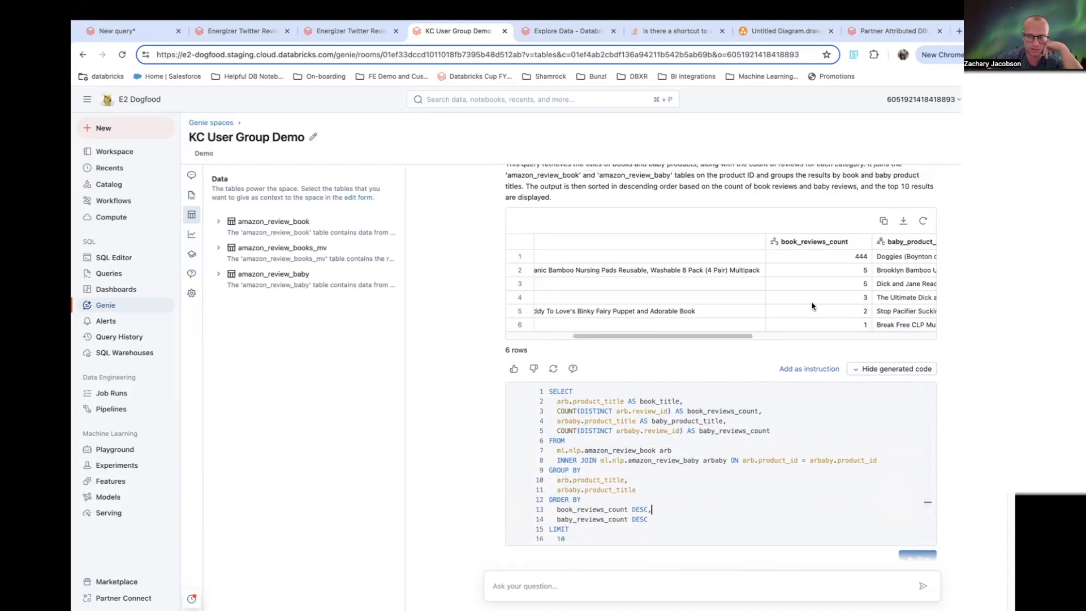
pyautogui.moveTo(628, 336); pyautogui.dragTo(562, 336)
# - Review the 'Show me this based on reviewer' prompt
pyautogui.scroll(-4, 848, 461)
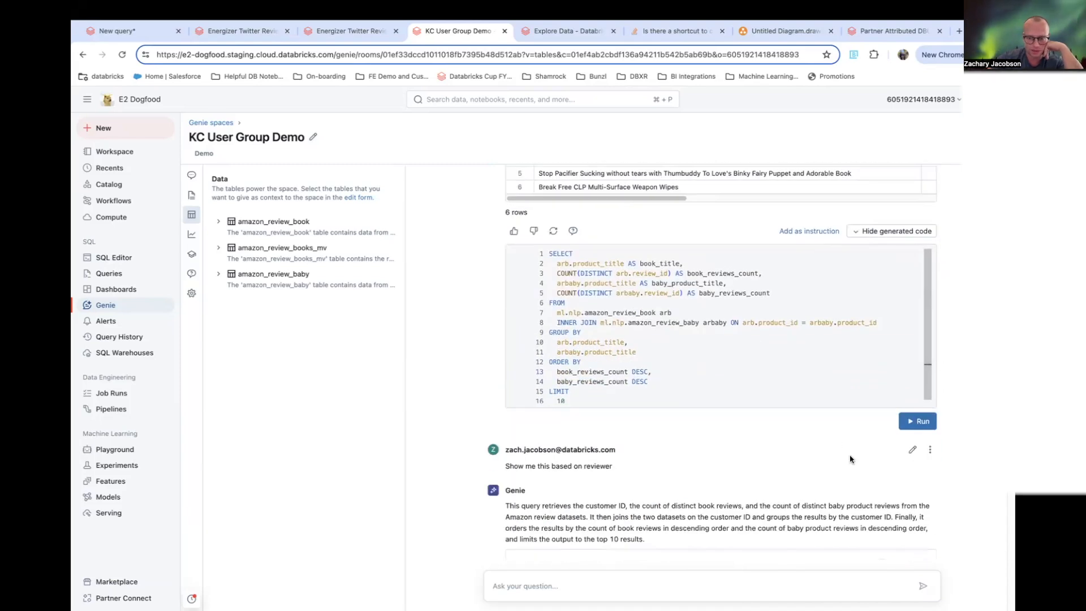
pyautogui.scroll(-1, 709, 402)
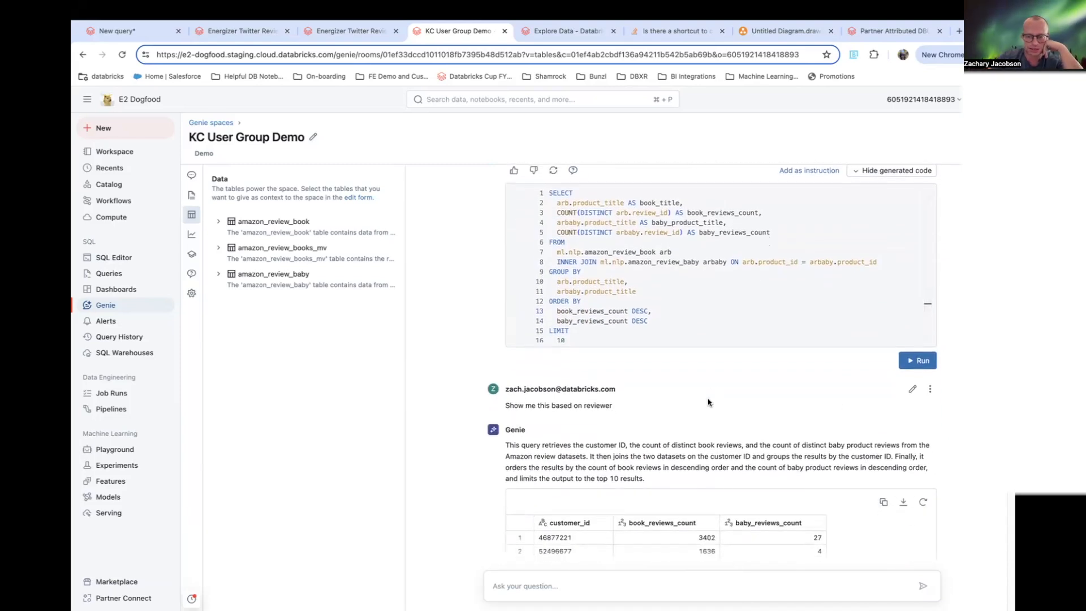
pyautogui.moveTo(505, 405); pyautogui.dragTo(560, 407)
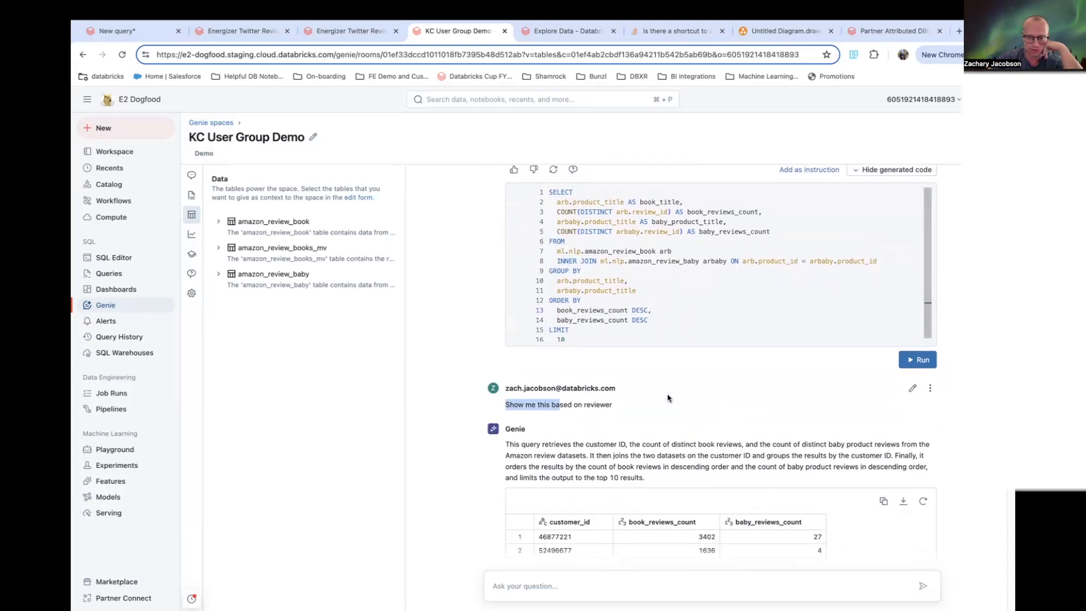
pyautogui.click(562, 409)
pyautogui.moveTo(513, 405); pyautogui.dragTo(538, 407)
pyautogui.click(571, 403)
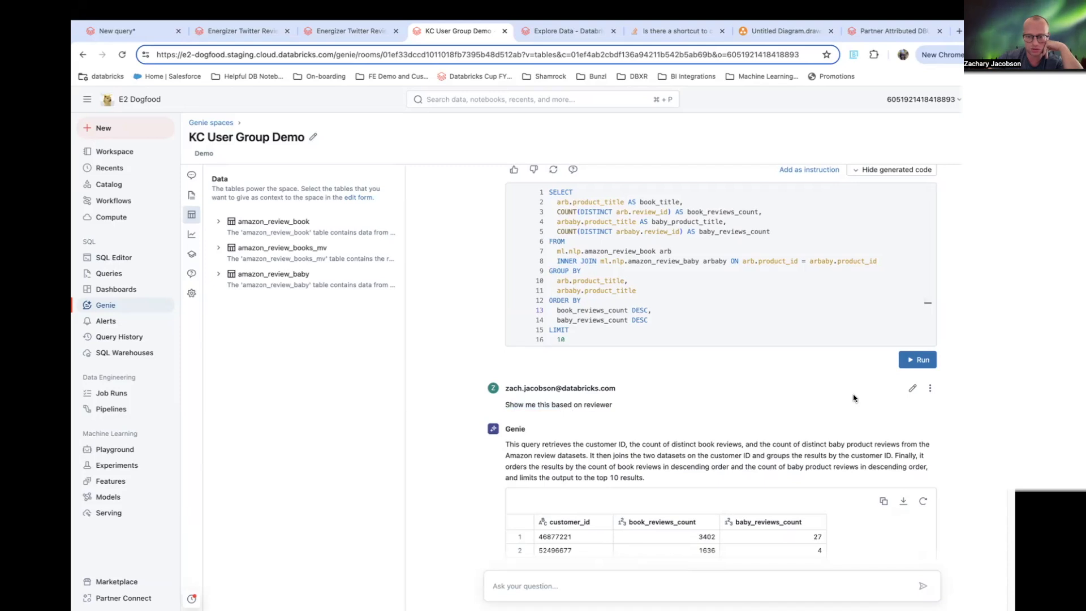
# - Examine the per-reviewer result table of book and baby review counts
pyautogui.scroll(-1, 848, 402)
pyautogui.scroll(-3, 791, 359)
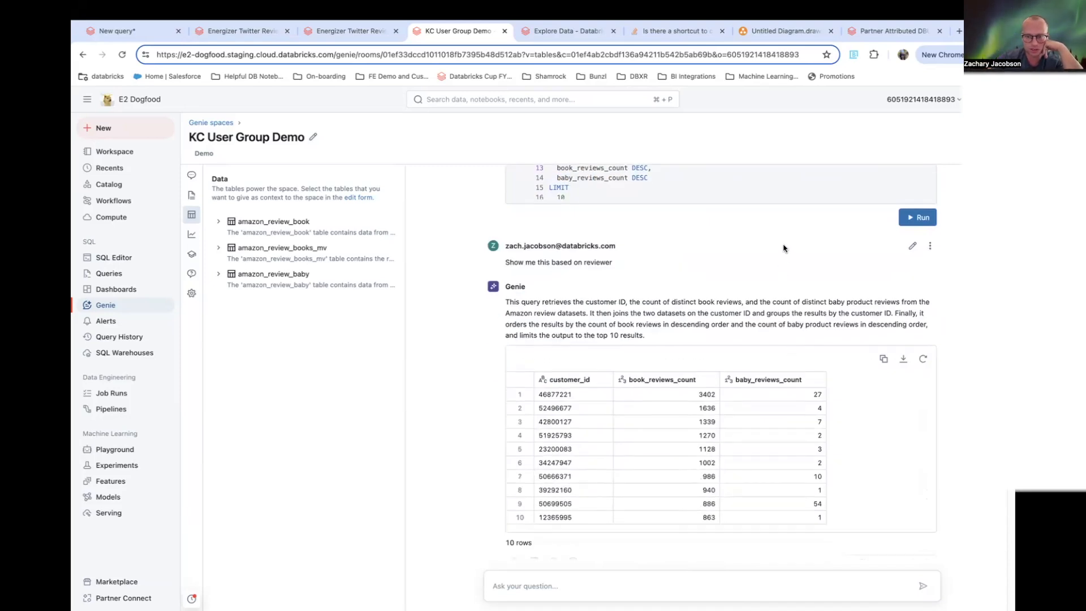
pyautogui.scroll(-1, 763, 261)
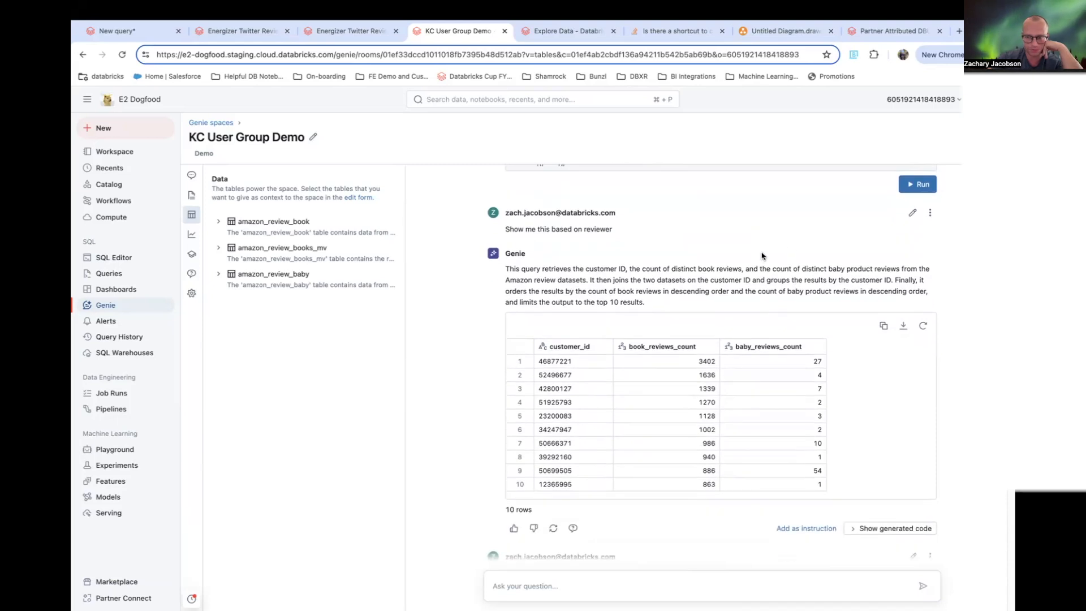
pyautogui.scroll(-1, 696, 385)
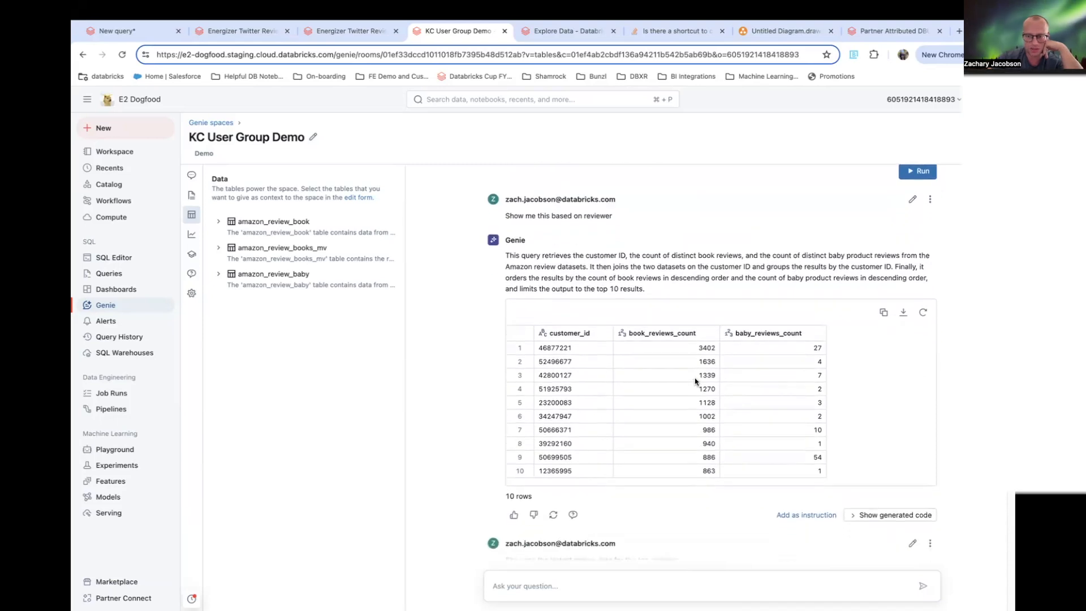
pyautogui.scroll(3, 727, 257)
pyautogui.moveTo(568, 286); pyautogui.dragTo(532, 187)
pyautogui.click(735, 247)
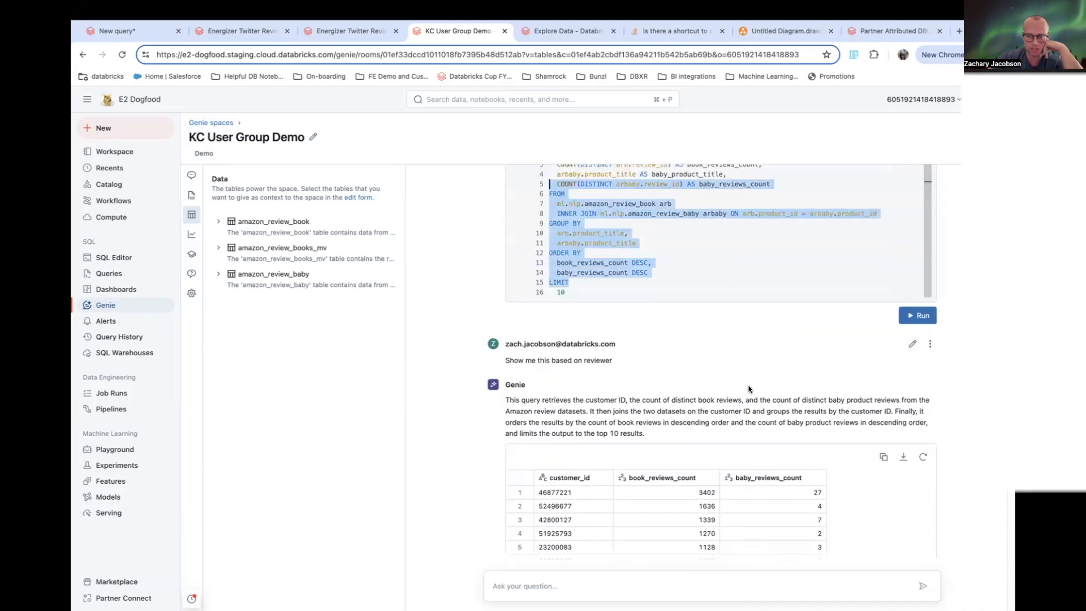
pyautogui.scroll(-3, 752, 393)
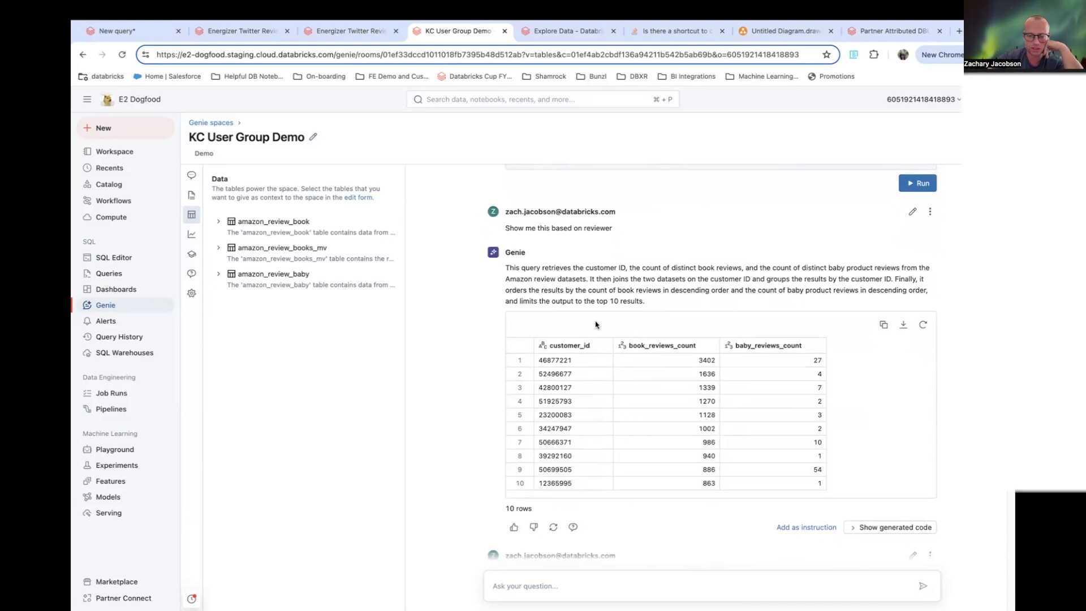
pyautogui.scroll(-1, 922, 498)
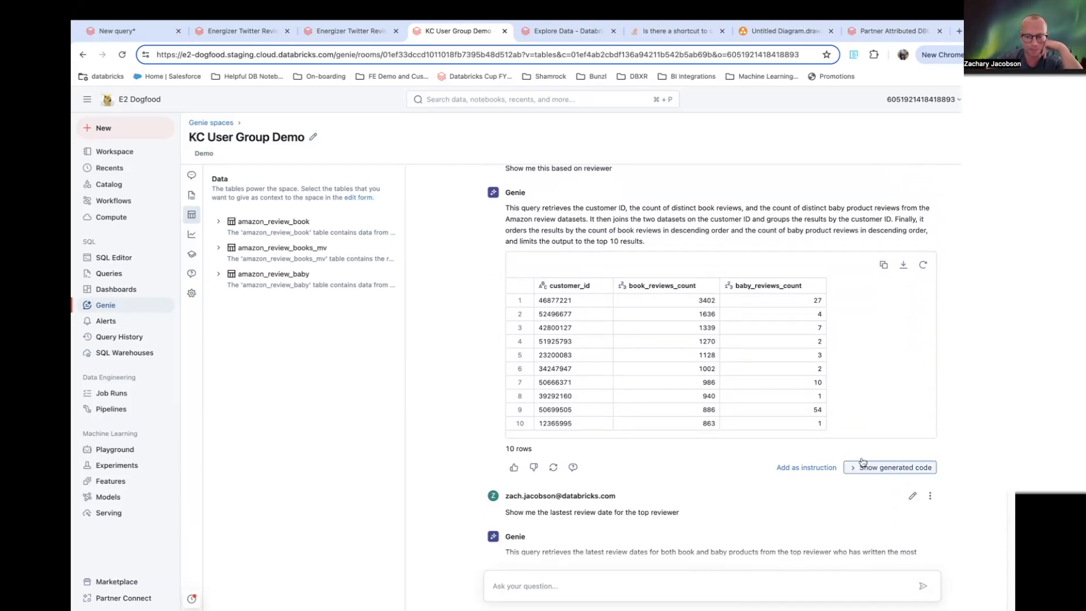
# - Show the generated SQL for the per-reviewer book and baby review counts and scroll through it
pyautogui.scroll(-1, 888, 452)
pyautogui.click(862, 413)
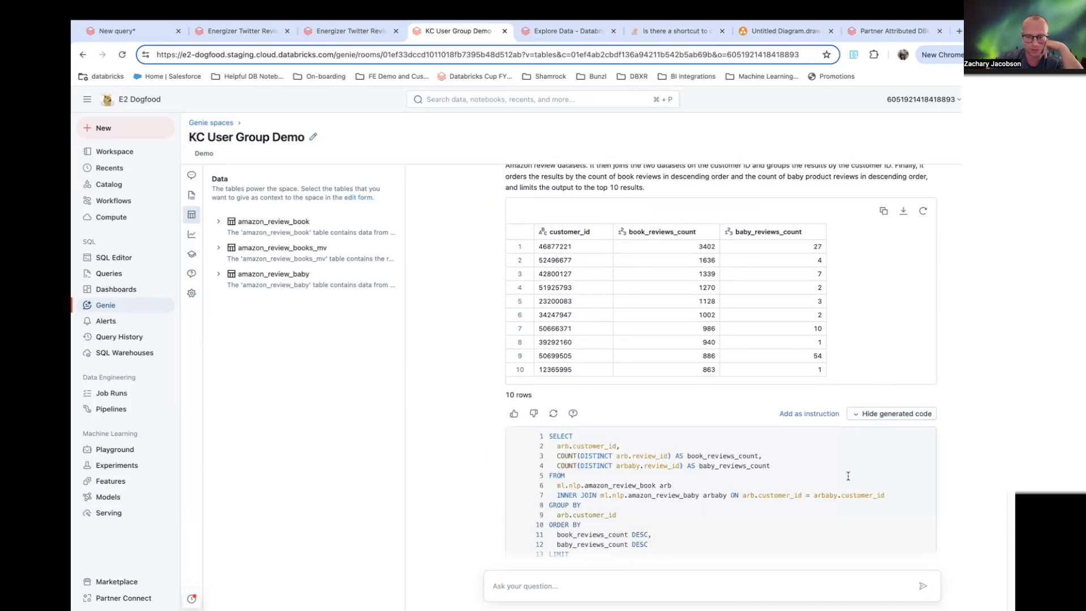
pyautogui.scroll(-3, 924, 465)
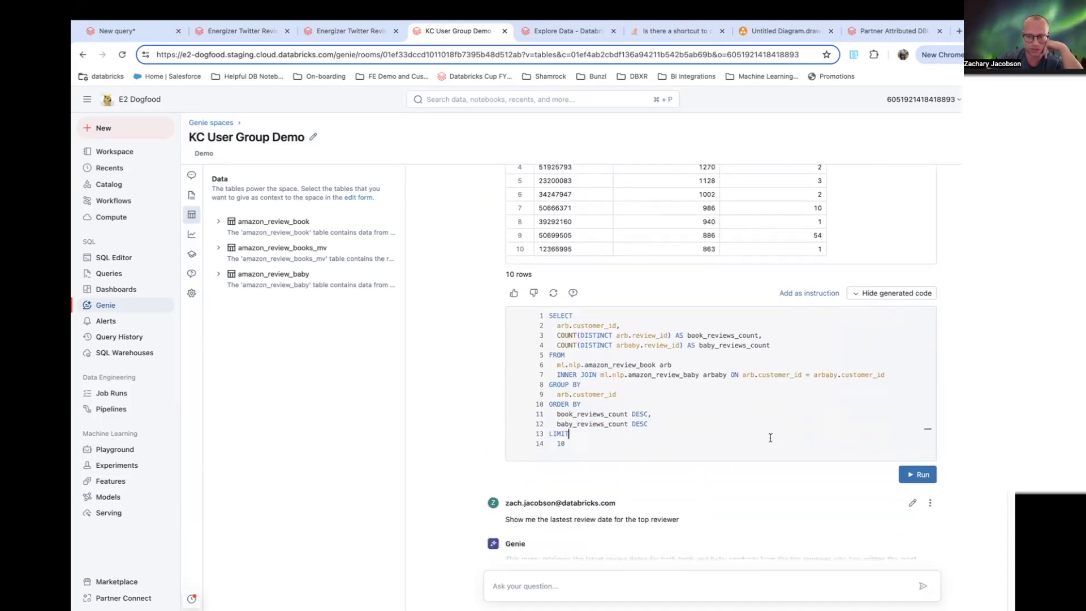
pyautogui.moveTo(771, 437); pyautogui.dragTo(531, 315)
pyautogui.scroll(8, 609, 264)
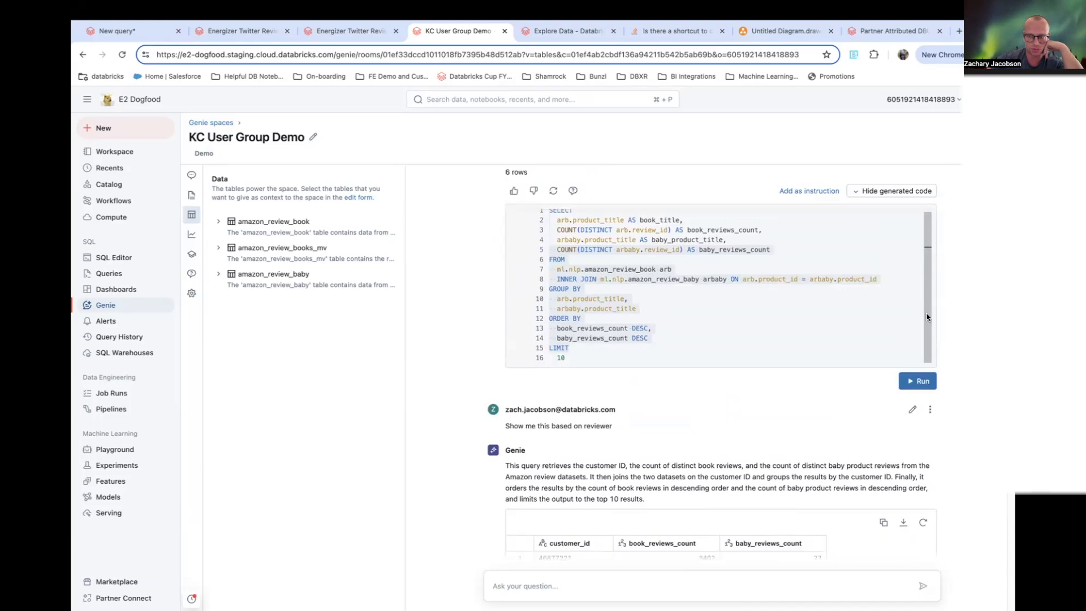
pyautogui.scroll(-7, 917, 310)
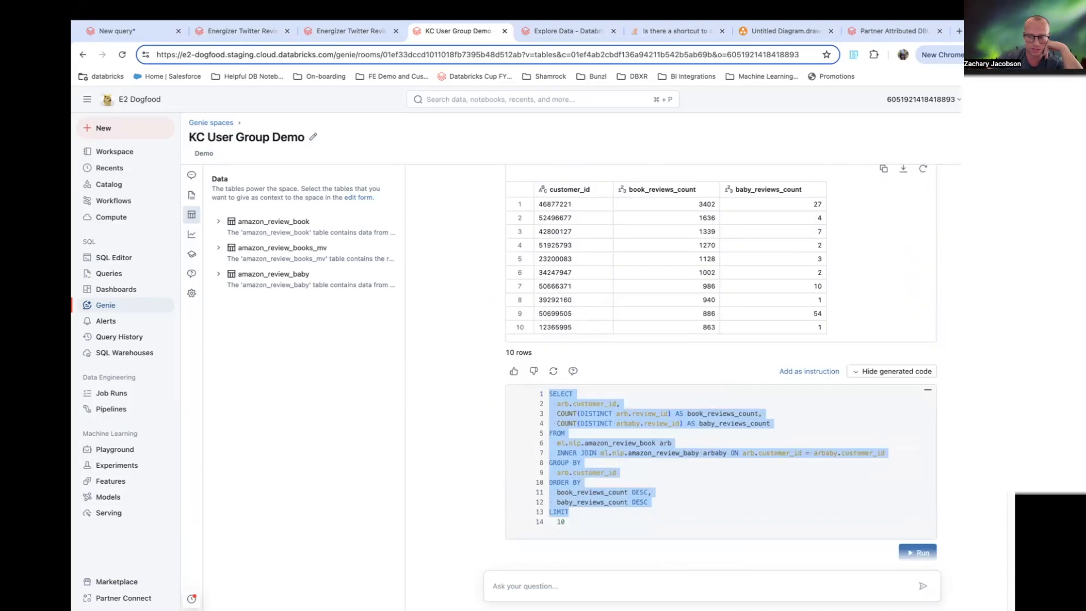
pyautogui.scroll(-5, 593, 345)
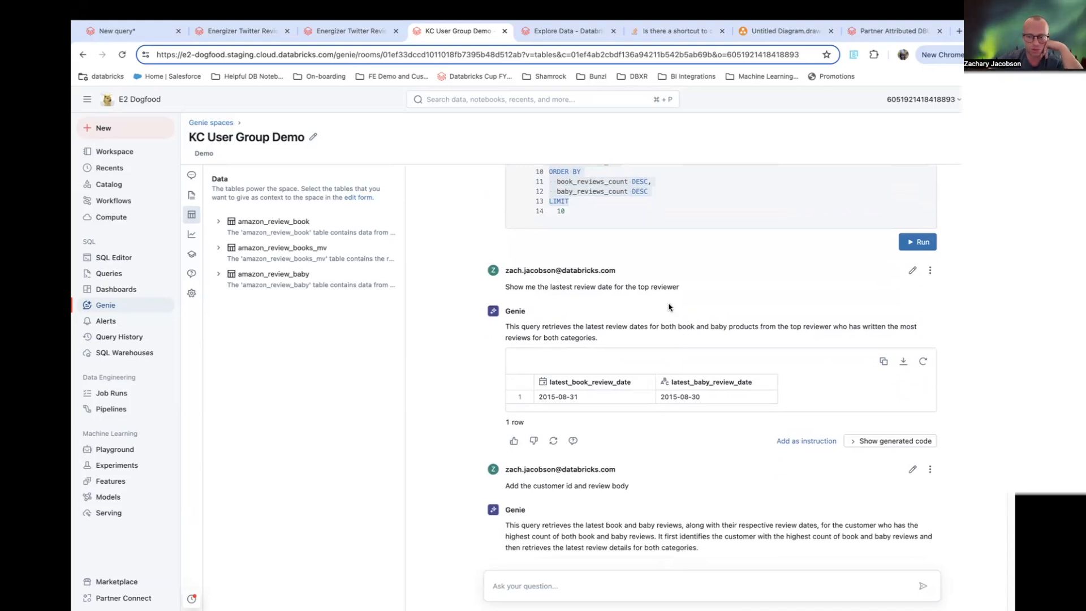
# - Examine the 'Show me the lastest review date for the top reviewer' prompt against the preceding per-reviewer query
pyautogui.moveTo(615, 287); pyautogui.dragTo(683, 293)
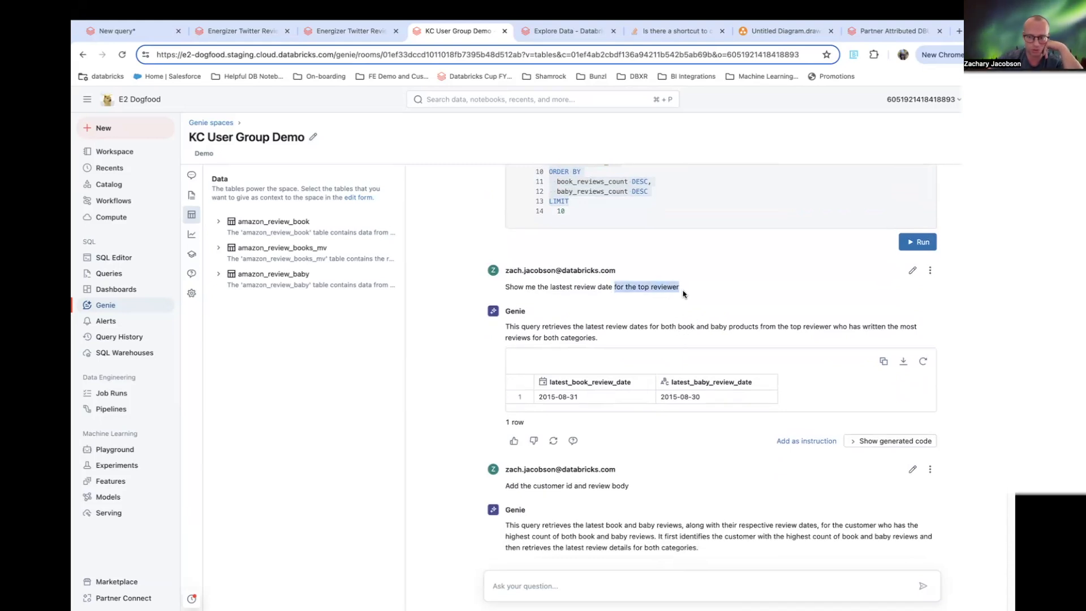
pyautogui.scroll(2, 794, 375)
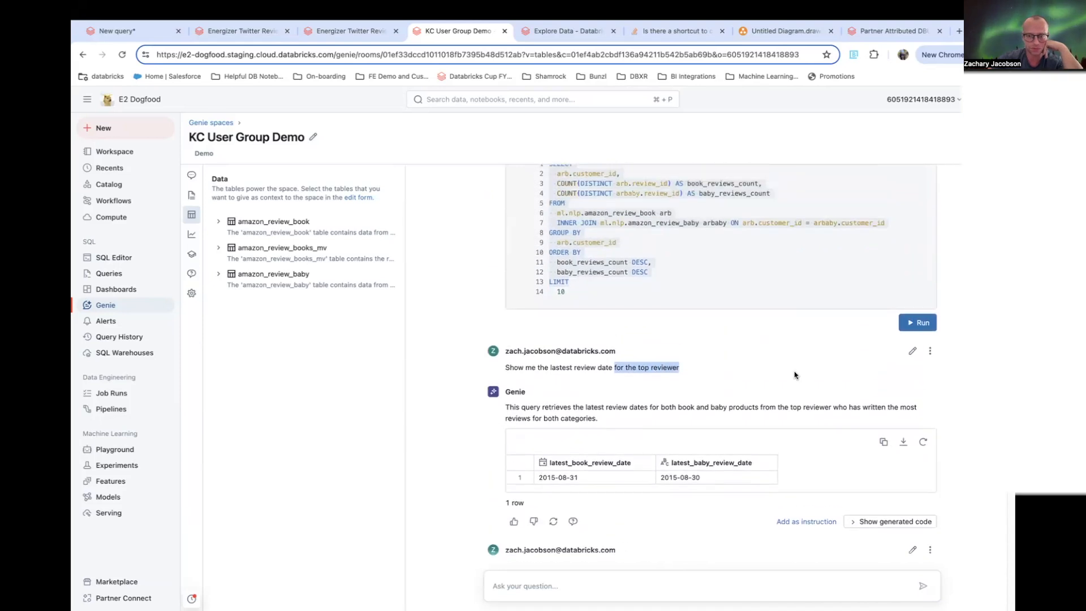
pyautogui.scroll(8, 794, 375)
pyautogui.click(582, 278)
pyautogui.doubleClick(557, 278)
pyautogui.click(542, 275)
pyautogui.moveTo(537, 278); pyautogui.dragTo(569, 283)
pyautogui.scroll(-5, 956, 343)
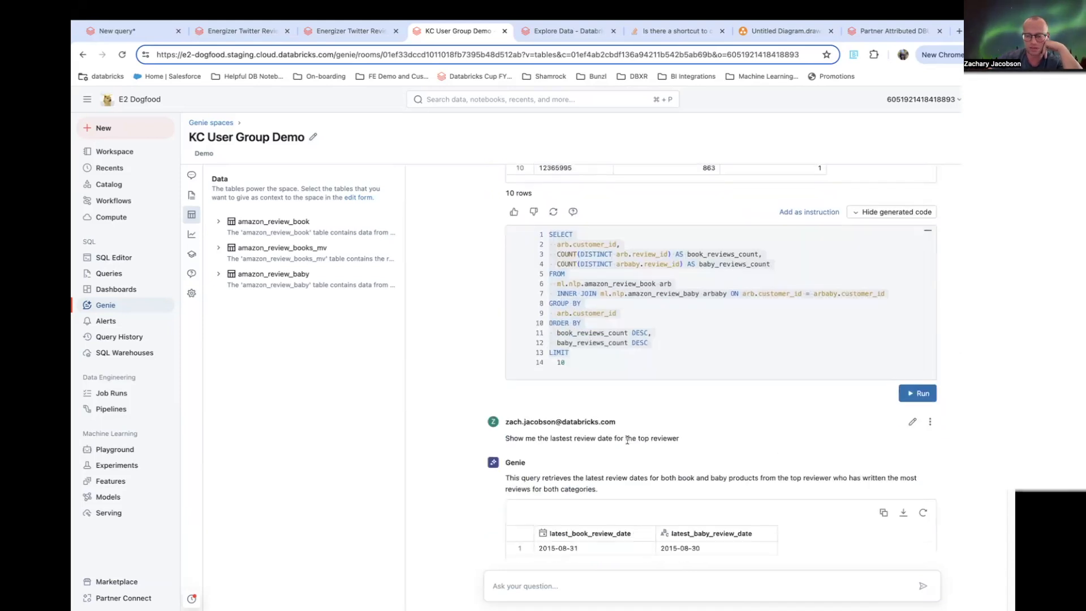
pyautogui.scroll(-1, 627, 440)
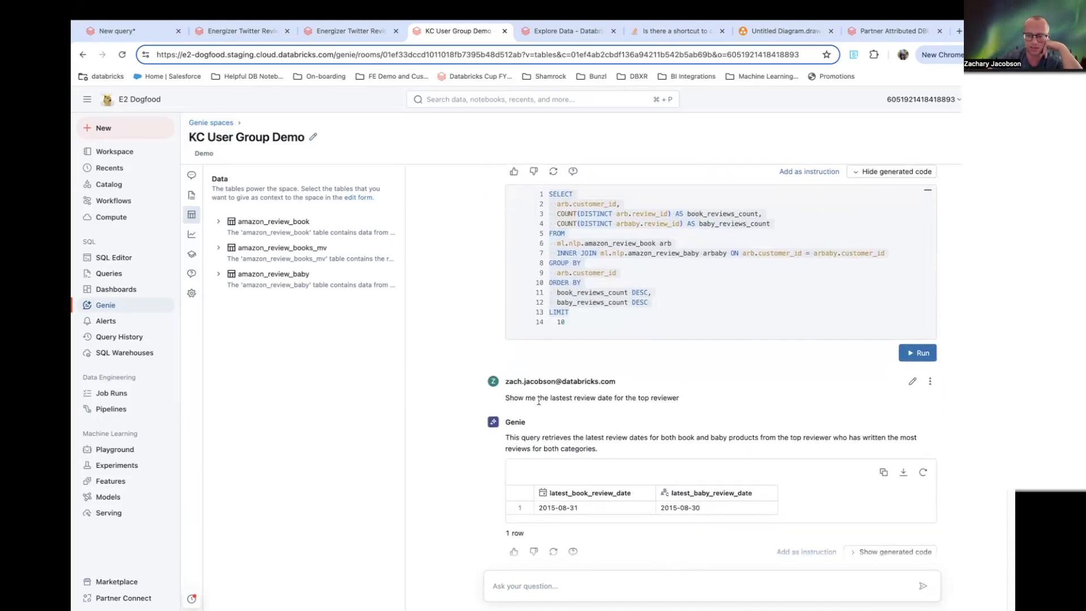
pyautogui.moveTo(556, 398); pyautogui.dragTo(641, 398)
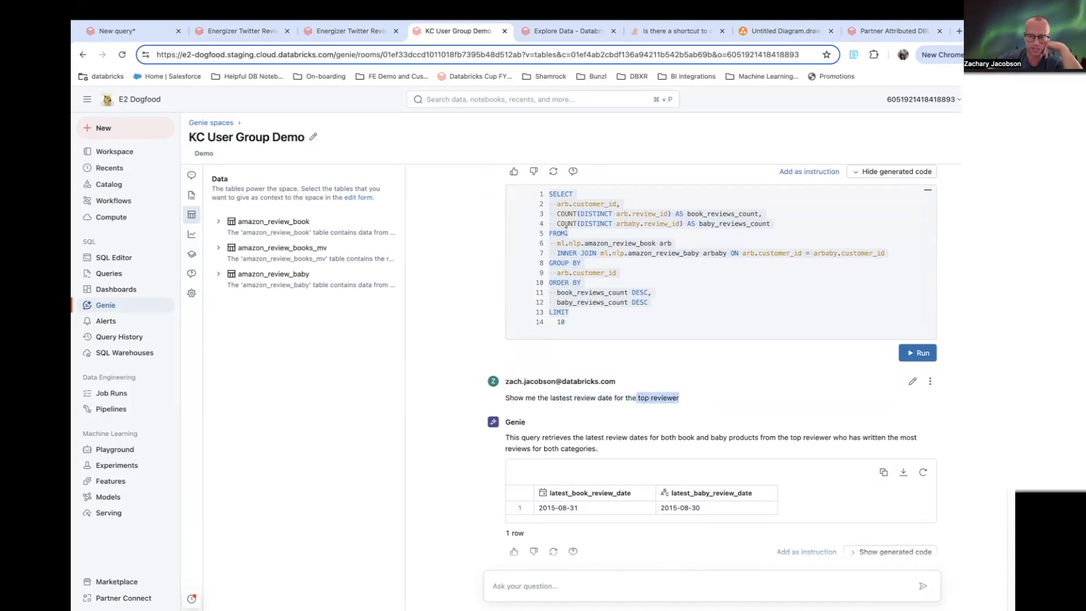
pyautogui.scroll(-2, 956, 396)
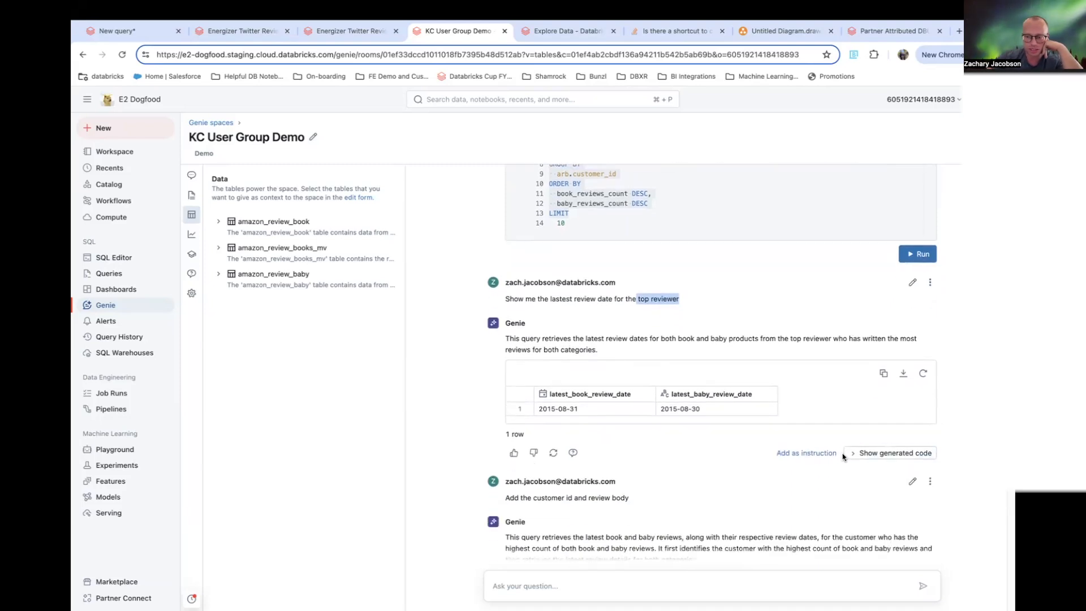
# - Show the generated SQL for the top reviewer's latest review dates and scroll through its TopReviewer subquery
pyautogui.click(588, 411)
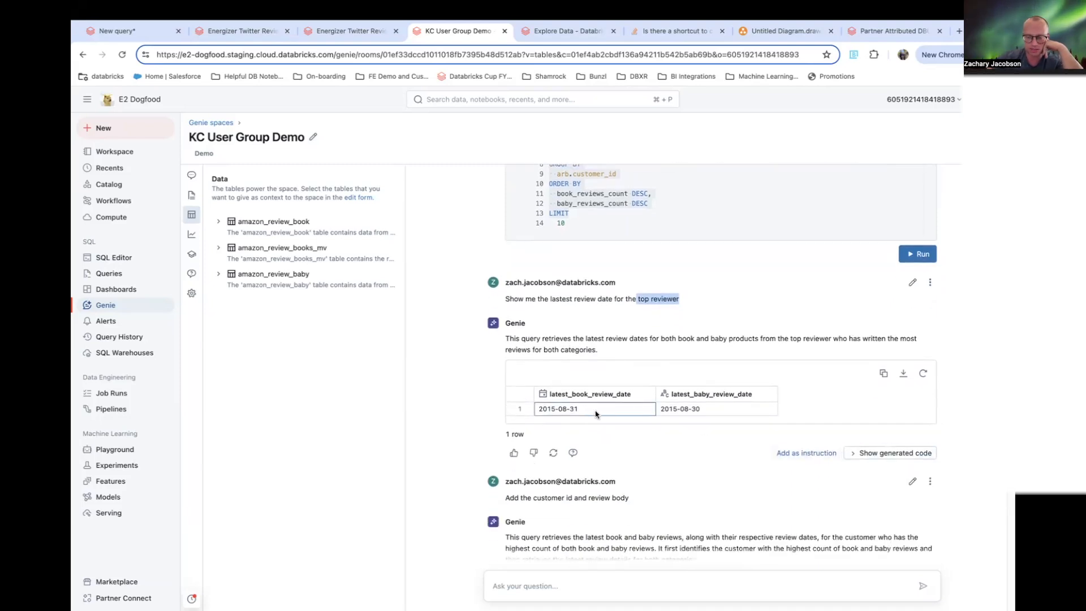
pyautogui.click(876, 453)
pyautogui.scroll(-2, 763, 470)
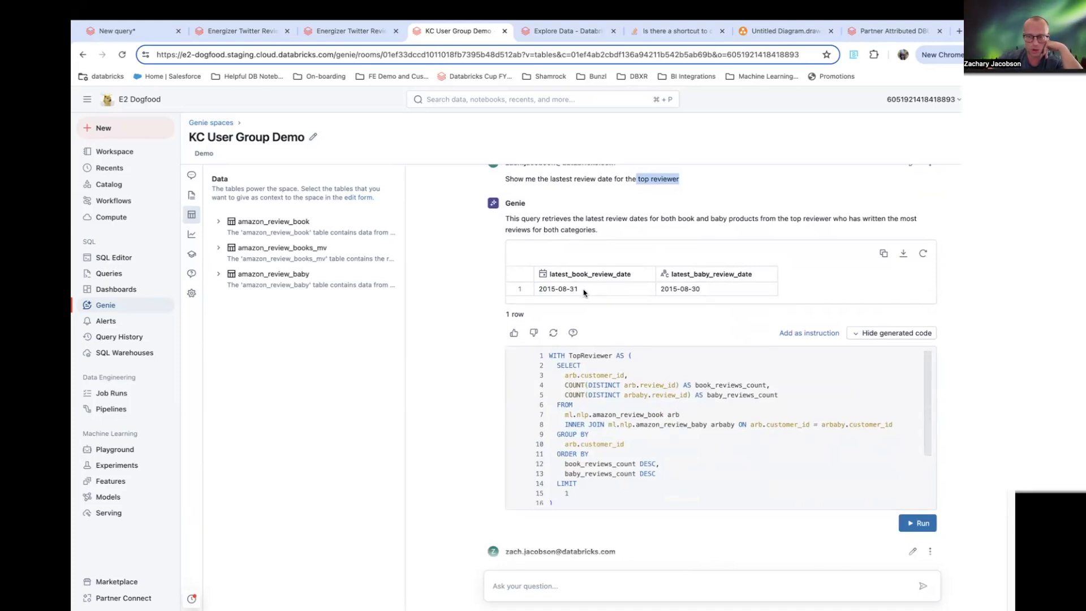
pyautogui.scroll(-2, 601, 245)
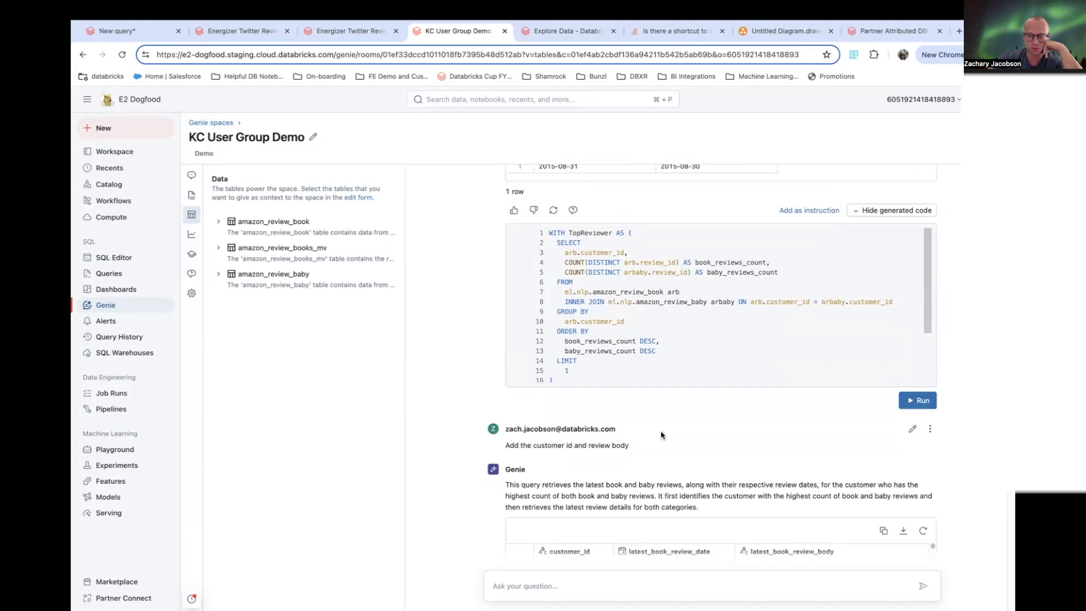
# - Review the 'Add the customer id and review body' prompt and show its generated SQL
pyautogui.scroll(-3, 600, 255)
pyautogui.moveTo(533, 398); pyautogui.dragTo(629, 401)
pyautogui.scroll(-1, 758, 382)
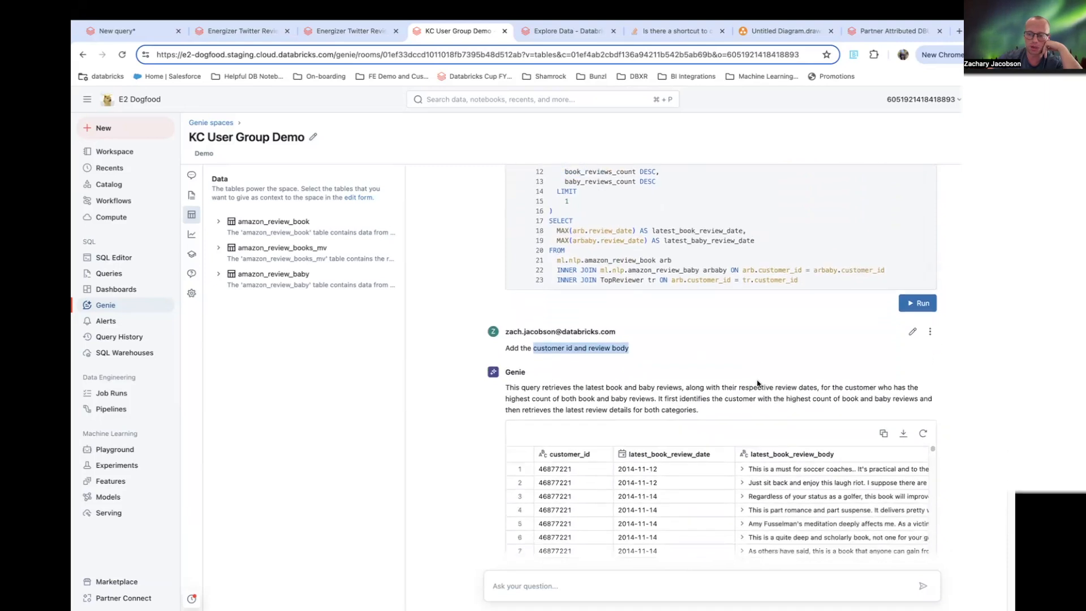
pyautogui.scroll(-2, 778, 320)
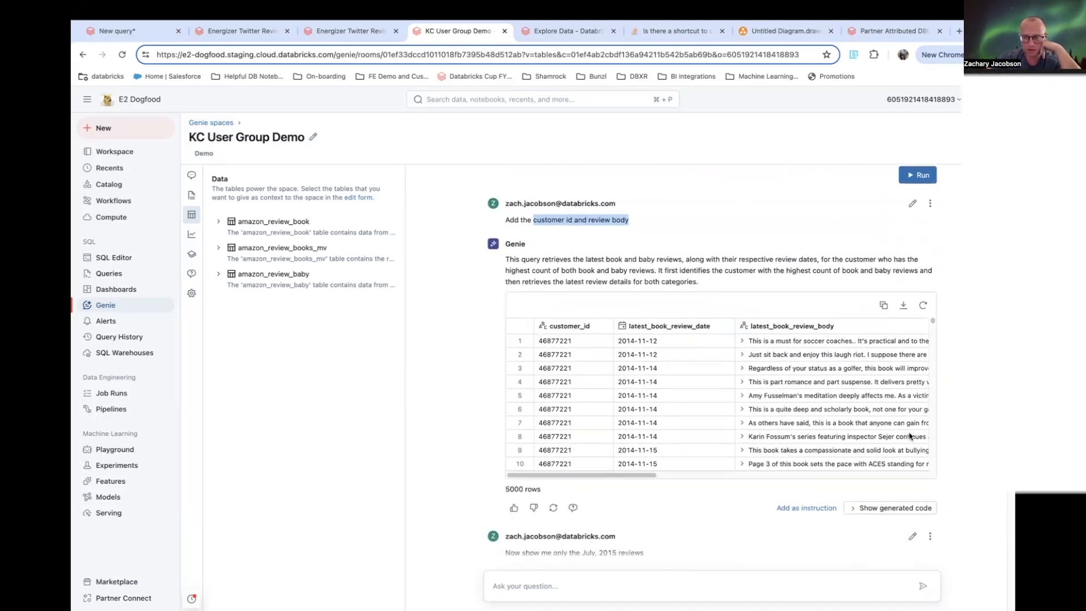
pyautogui.click(855, 508)
pyautogui.scroll(-1, 856, 512)
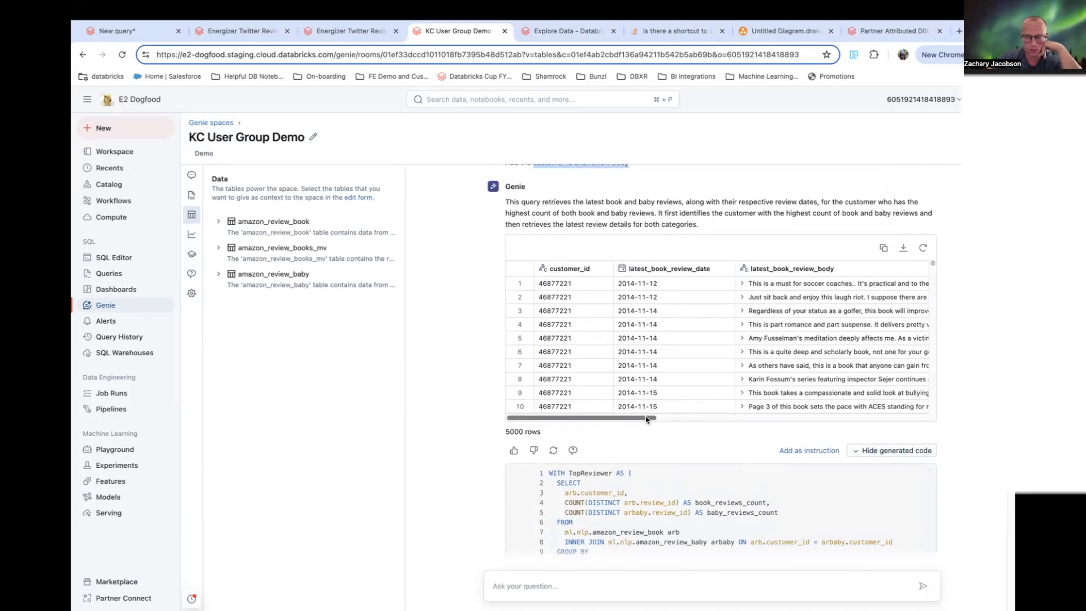
# - Scroll across that result table and expand the first latest_book_review_body entry to read it
pyautogui.click(574, 288)
pyautogui.scroll(-1, 589, 360)
pyautogui.scroll(1, 634, 378)
pyautogui.moveTo(647, 419); pyautogui.dragTo(681, 419)
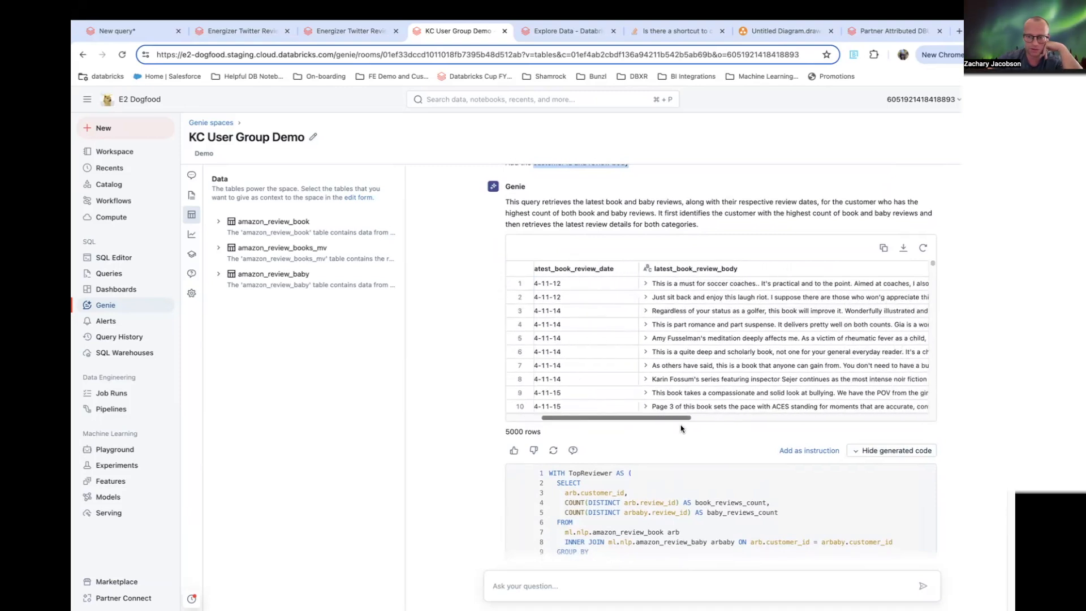
pyautogui.click(647, 283)
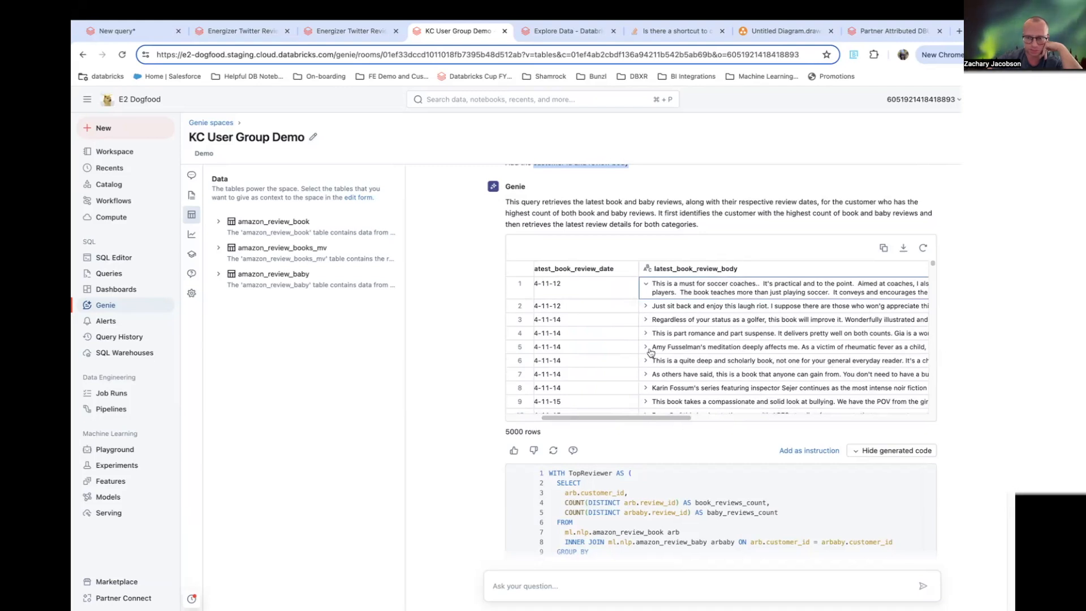
pyautogui.hscroll(2, 639, 328)
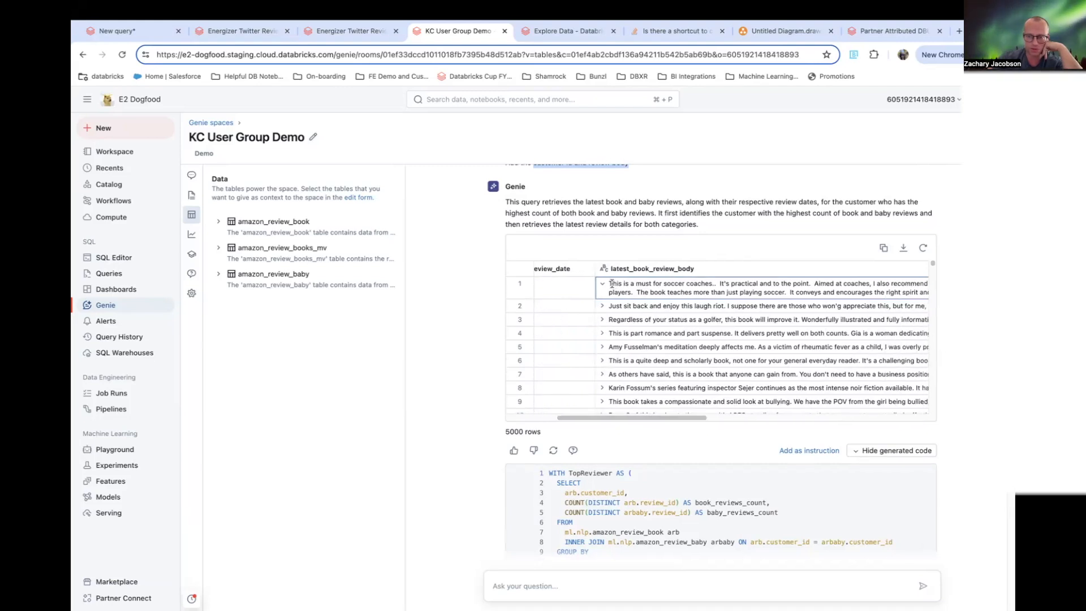
pyautogui.moveTo(610, 283); pyautogui.dragTo(897, 293)
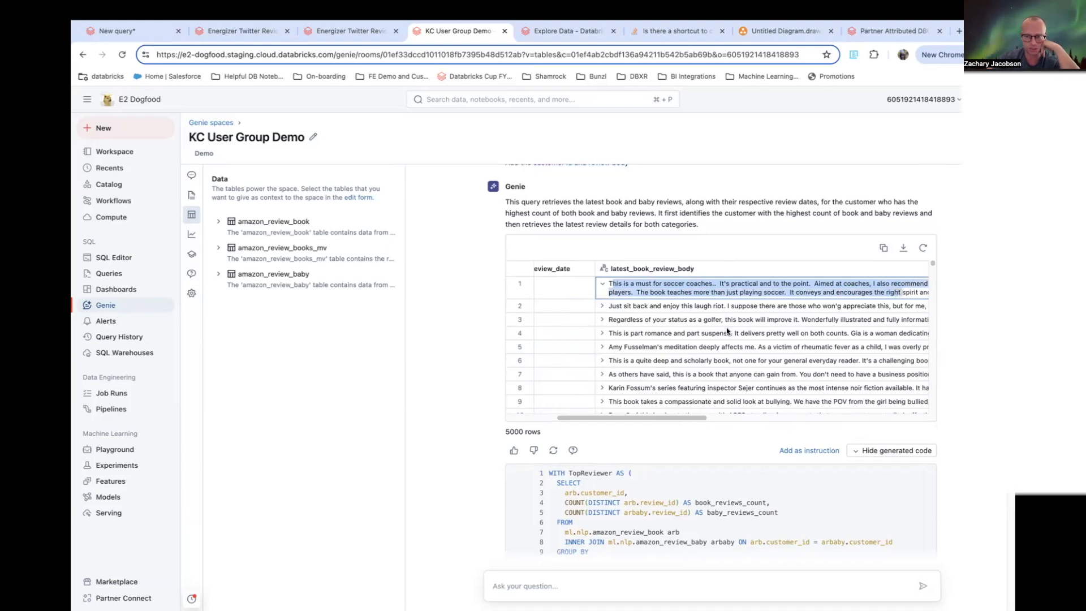
# - Review the 'Now show me only the July, 2015 reviews' prompt and scroll through its filtered results
pyautogui.scroll(-5, 719, 362)
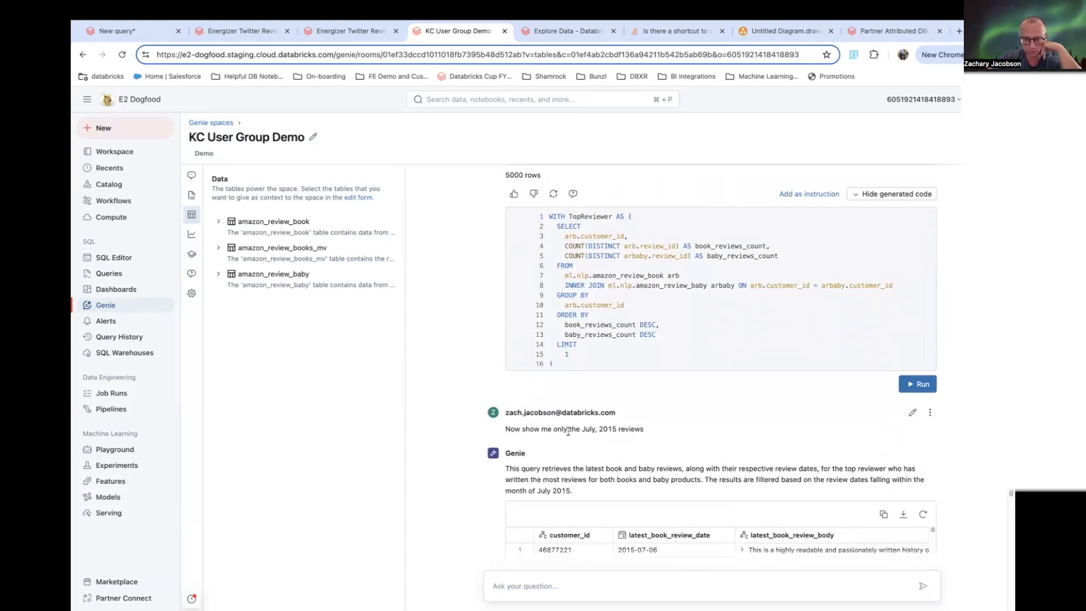
pyautogui.moveTo(568, 431); pyautogui.dragTo(677, 431)
pyautogui.scroll(-1, 762, 443)
pyautogui.scroll(-3, 761, 443)
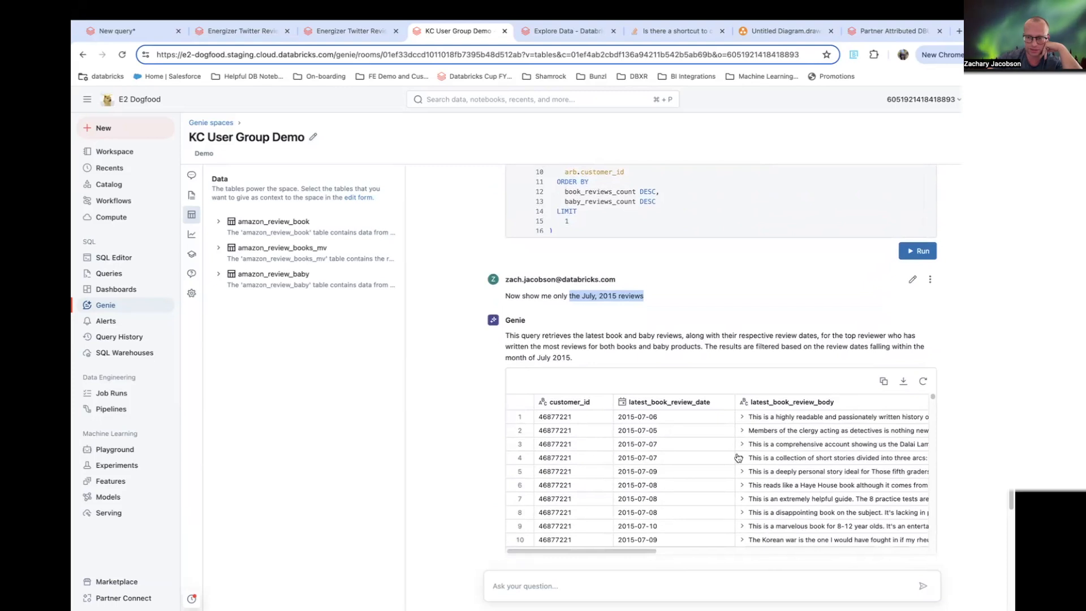
pyautogui.scroll(-1, 782, 426)
pyautogui.scroll(-6, 916, 382)
pyautogui.scroll(1, 711, 360)
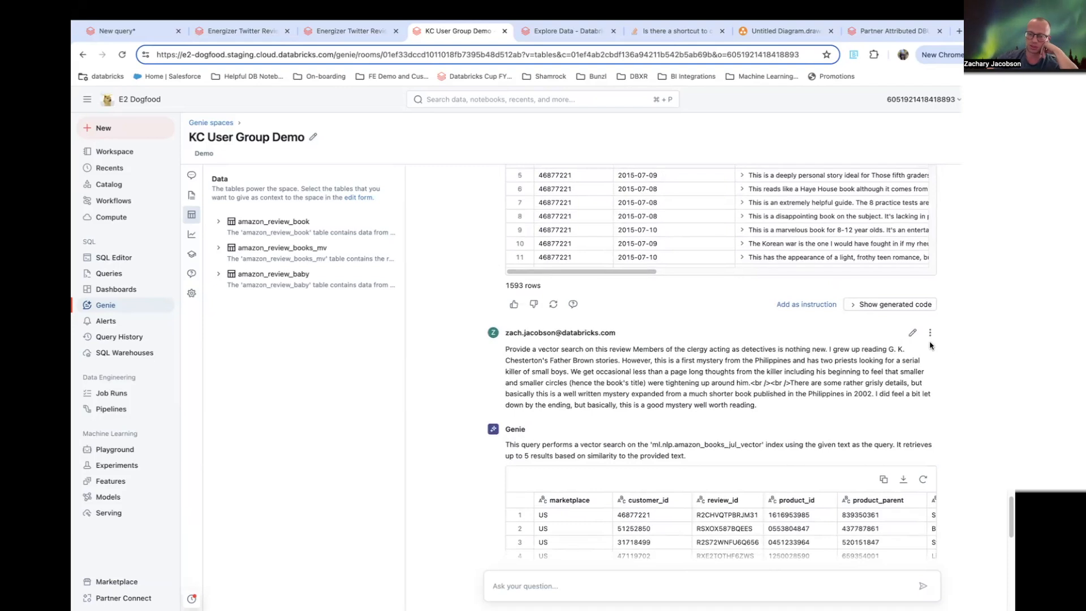
# - Examine the vector search prompt and the review text it quotes as the search query
pyautogui.moveTo(537, 351); pyautogui.dragTo(583, 352)
pyautogui.click(535, 356)
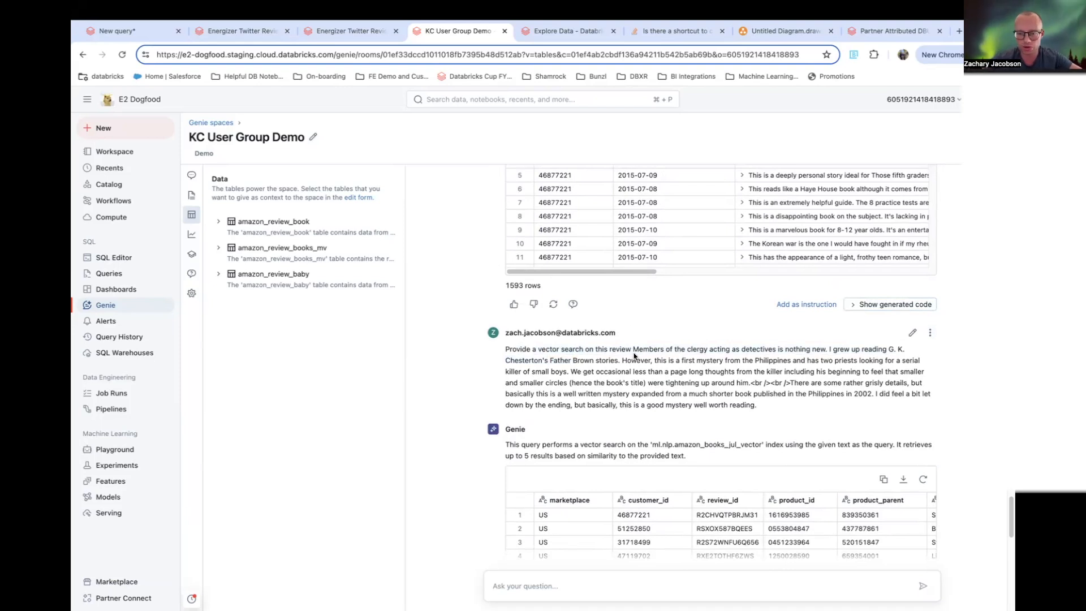
pyautogui.scroll(2, 635, 355)
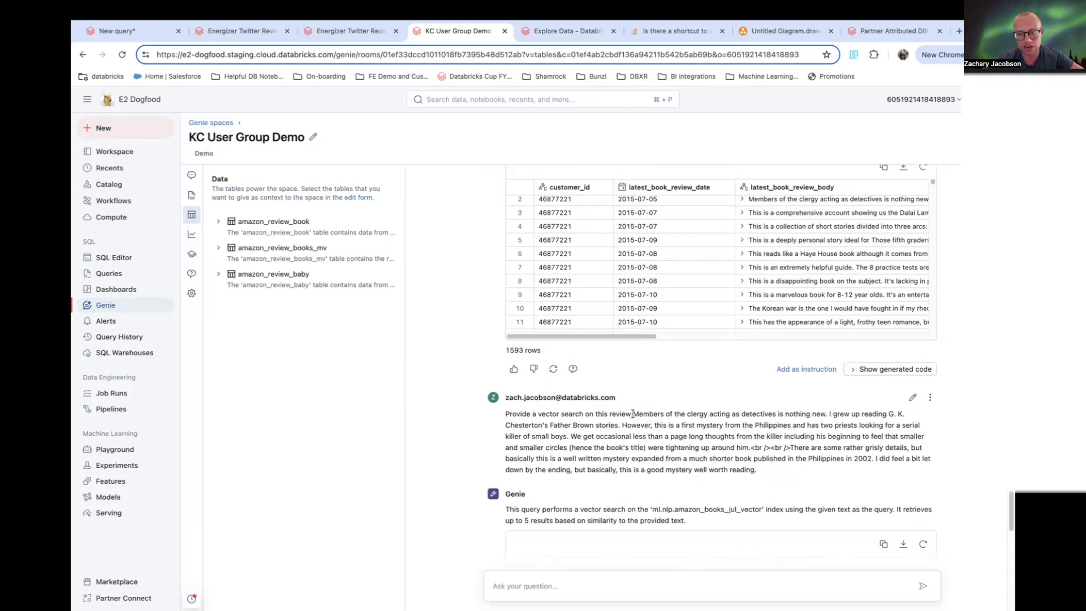
pyautogui.click(763, 202)
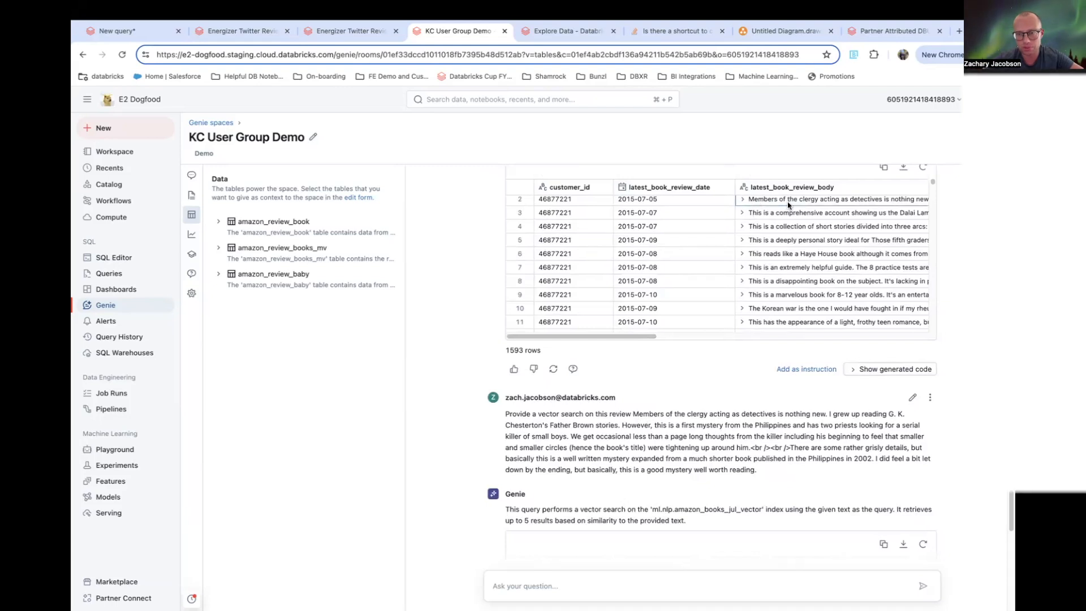
pyautogui.click(653, 415)
pyautogui.moveTo(635, 415); pyautogui.dragTo(755, 478)
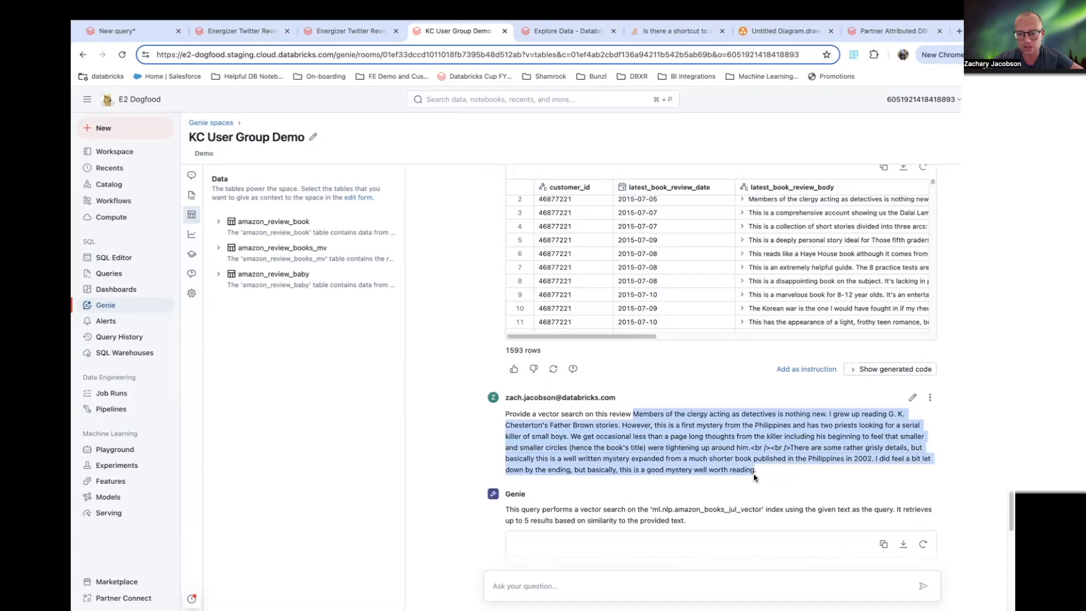
pyautogui.scroll(-1, 812, 424)
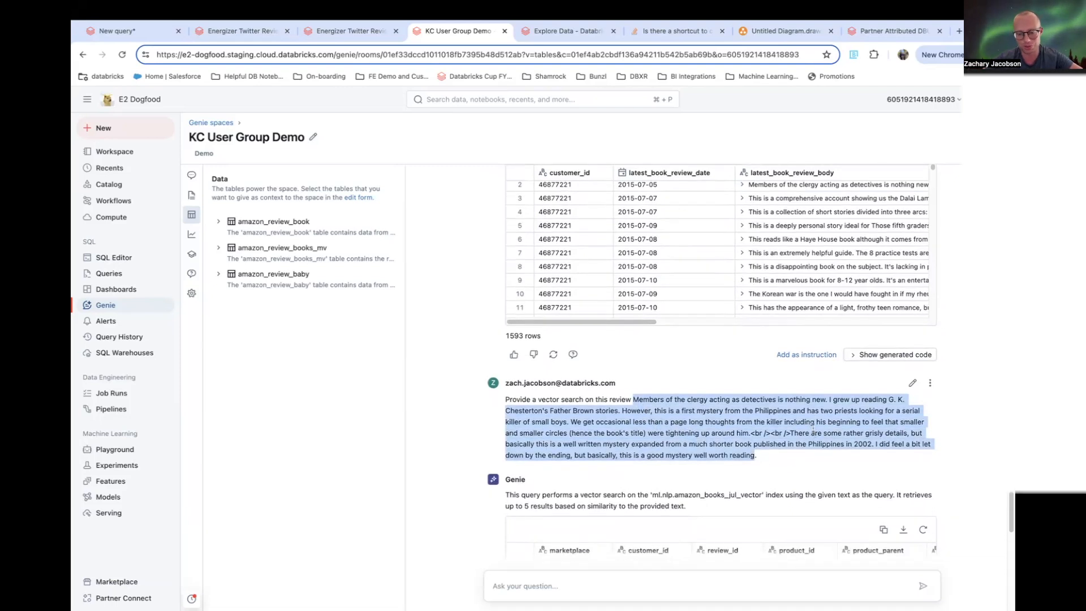
pyautogui.scroll(-1, 813, 427)
pyautogui.scroll(-5, 813, 428)
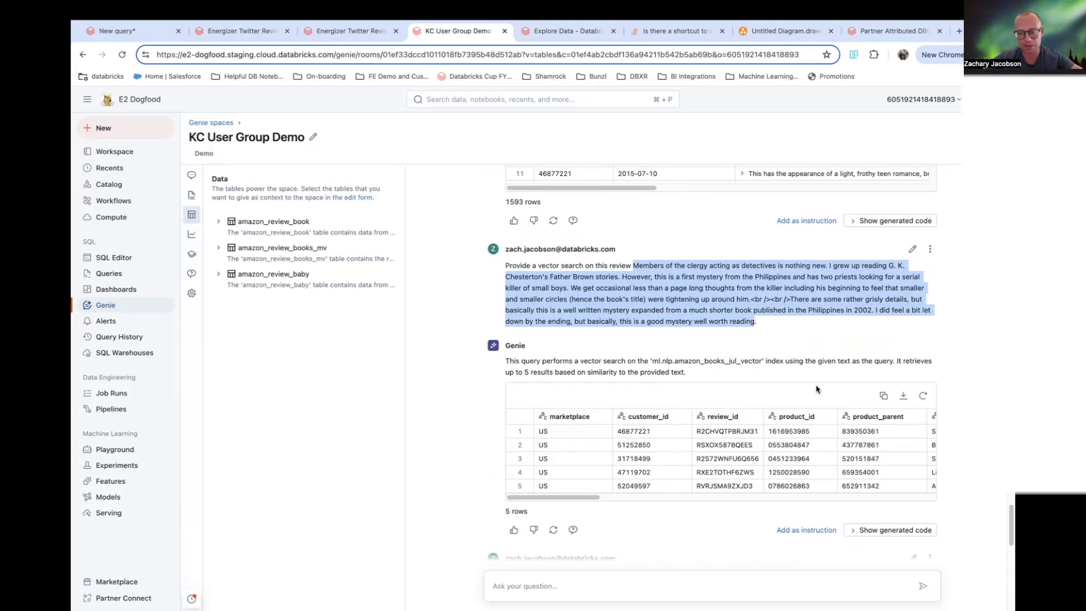
# - Scroll the vector search results to the review columns and expand the first review_body
pyautogui.moveTo(604, 497); pyautogui.dragTo(887, 486)
pyautogui.hscroll(-5, 791, 458)
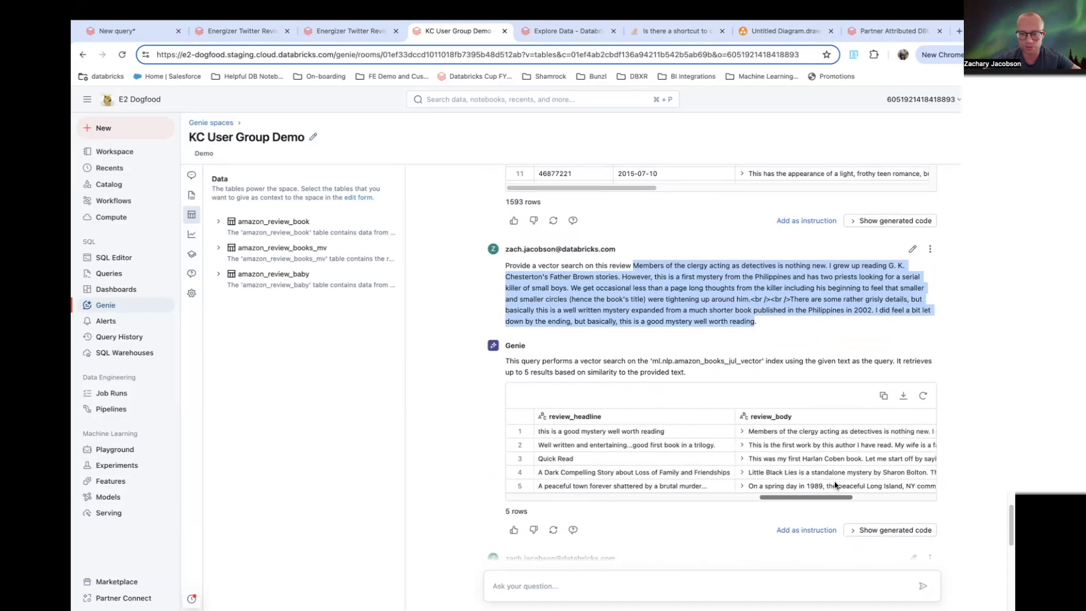
pyautogui.click(703, 433)
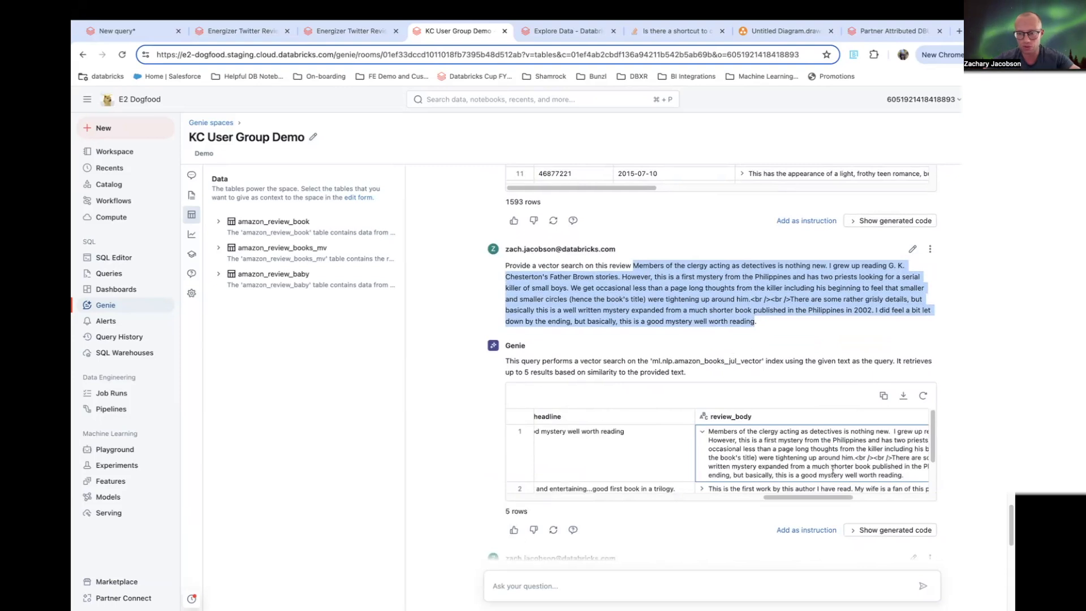
# - Show the vector search's generated SQL and examine its index and query arguments
pyautogui.click(862, 534)
pyautogui.scroll(-3, 948, 445)
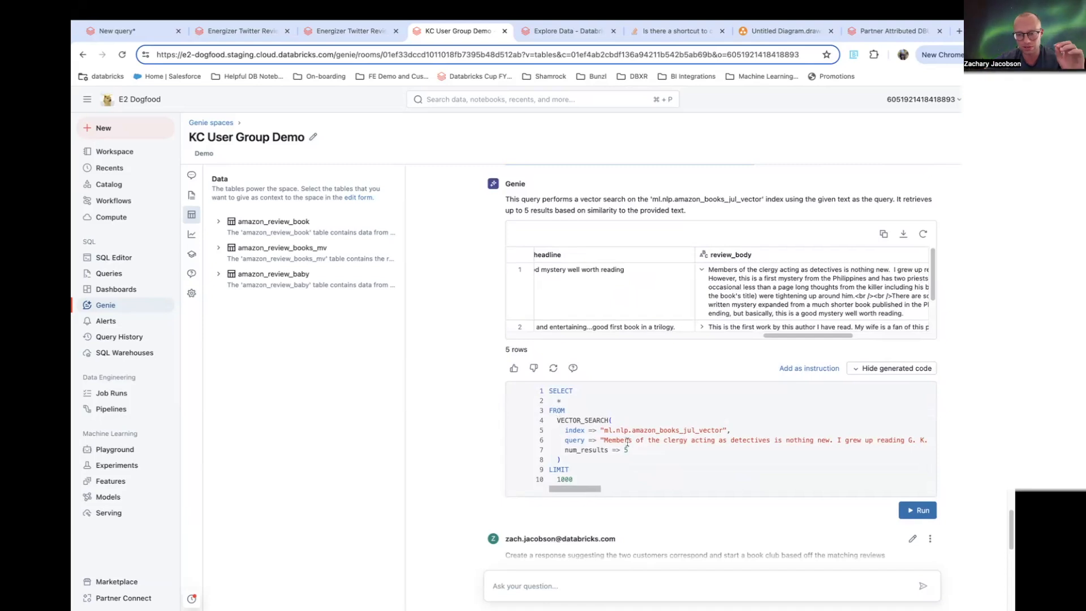
pyautogui.moveTo(613, 430); pyautogui.dragTo(728, 430)
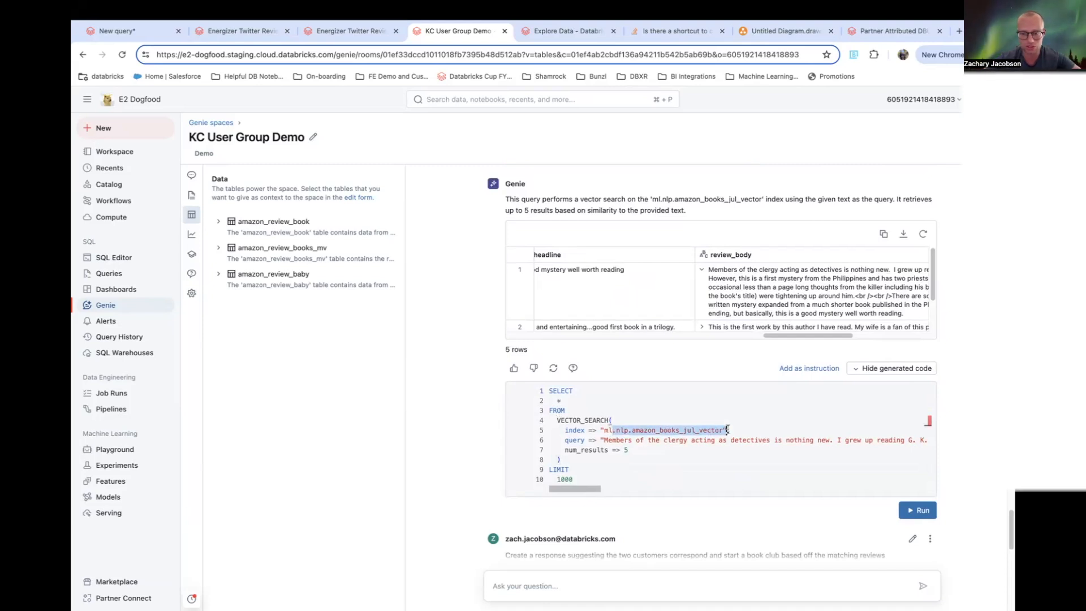
pyautogui.moveTo(604, 440); pyautogui.dragTo(861, 440)
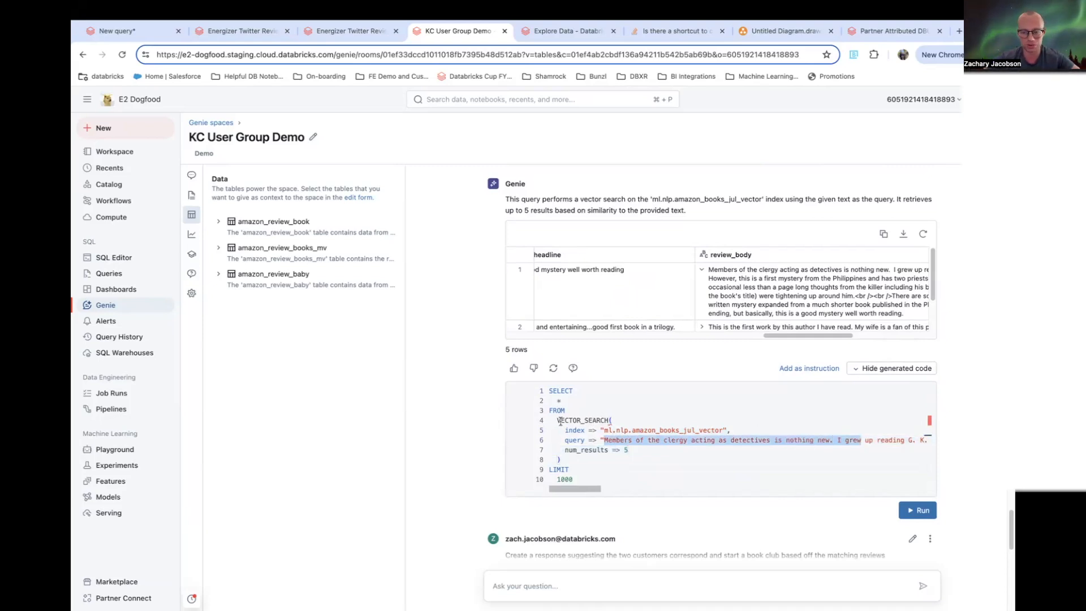
# - Highlight the VECTOR_SEARCH function in the generated SQL and scroll around the vector search answer
pyautogui.moveTo(557, 420); pyautogui.dragTo(608, 420)
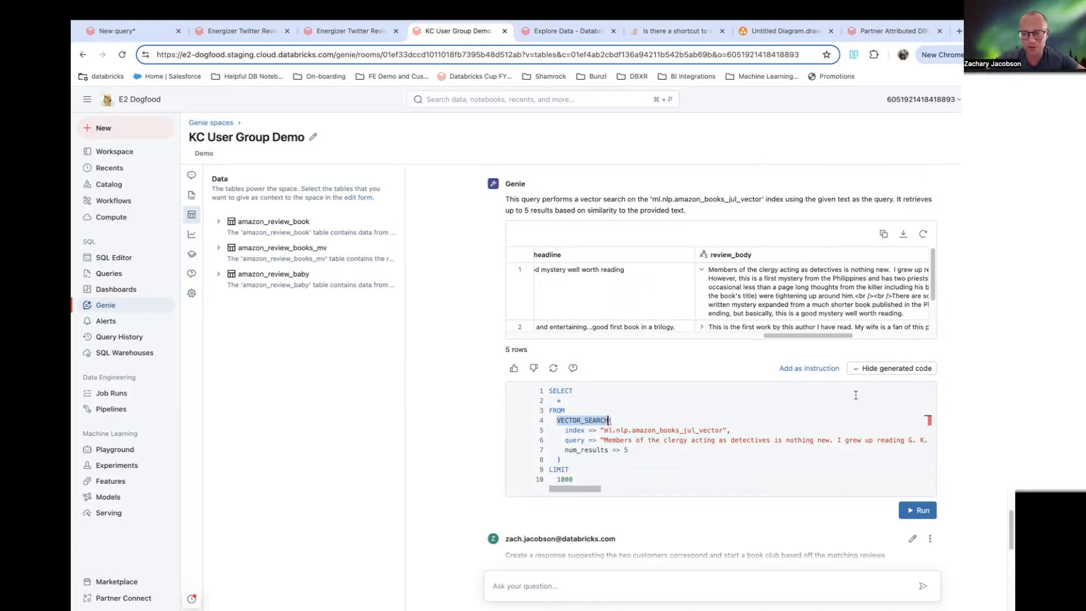
pyautogui.scroll(-5, 818, 394)
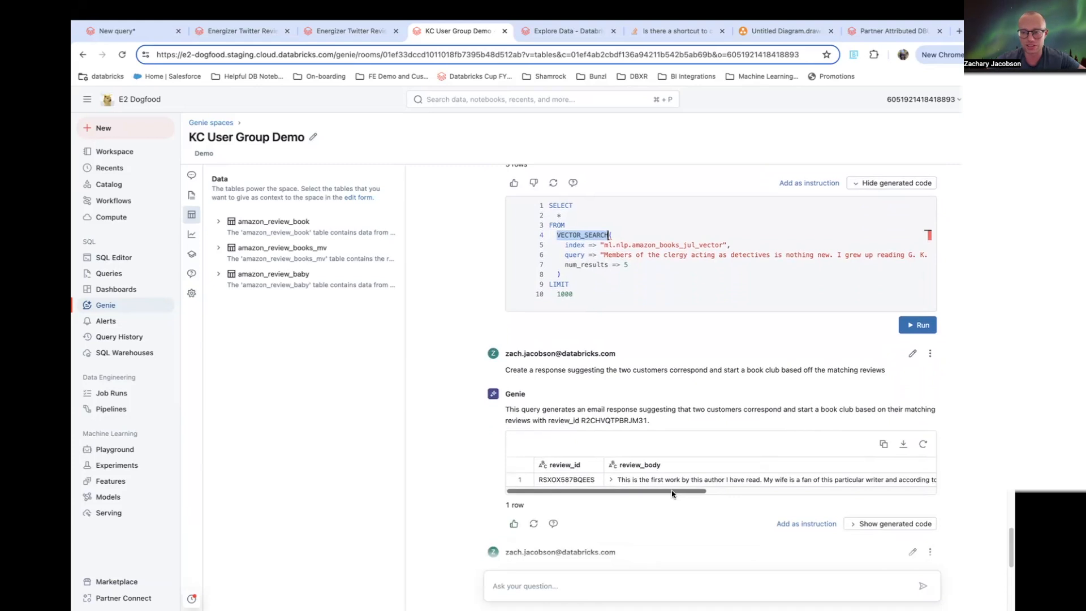
pyautogui.scroll(5, 679, 351)
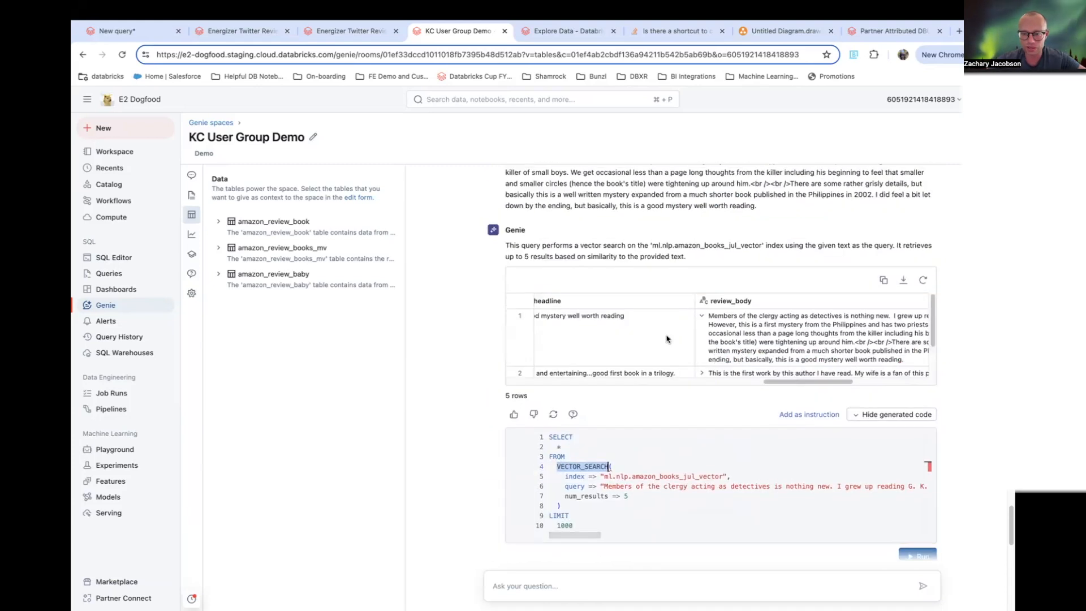
pyautogui.scroll(-1, 848, 358)
pyautogui.scroll(3, 847, 358)
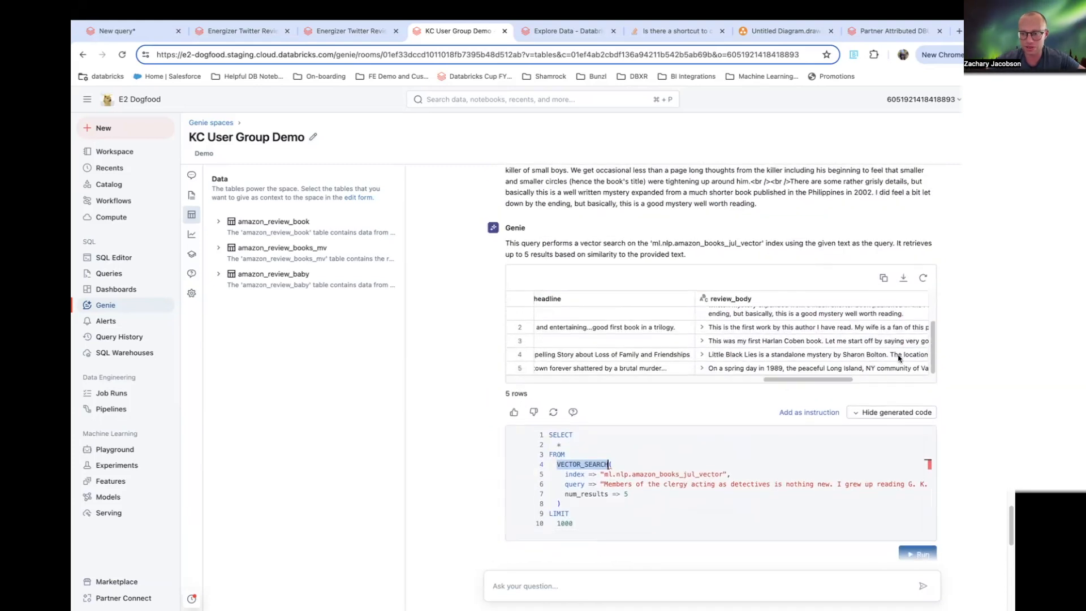
# - Scroll the vector search results to the review_date and search_score columns and back to the first review_body
pyautogui.moveTo(813, 383); pyautogui.dragTo(827, 380)
pyautogui.click(610, 318)
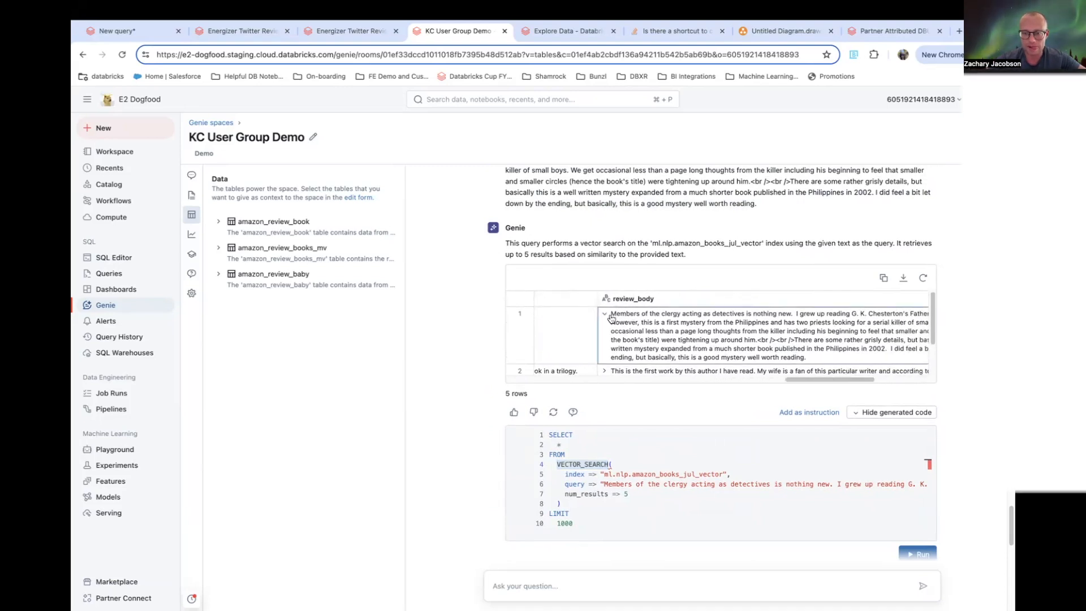
pyautogui.hscroll(5, 735, 333)
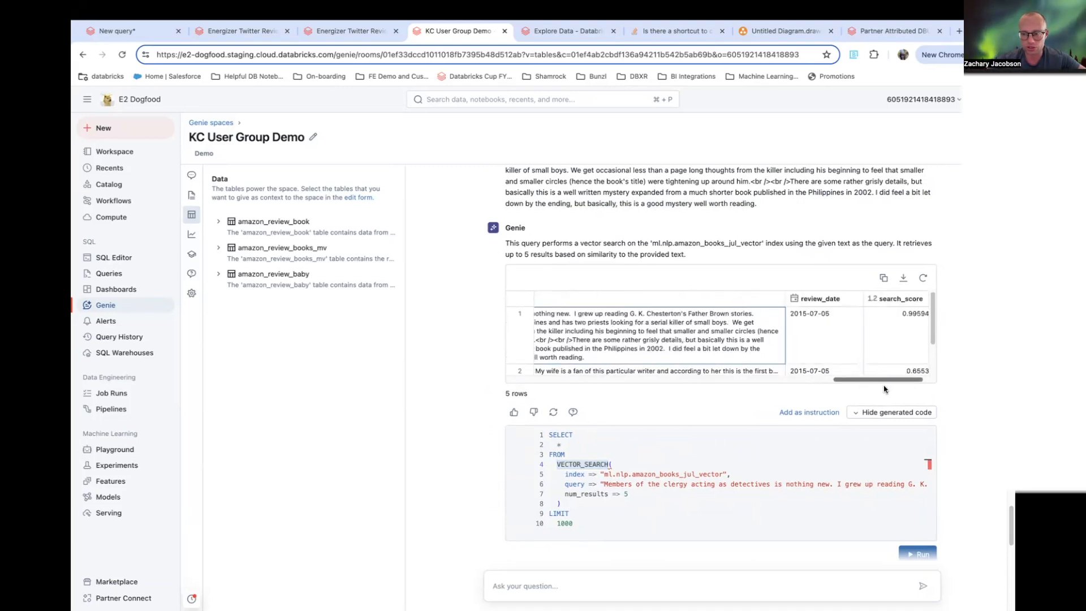
pyautogui.click(882, 317)
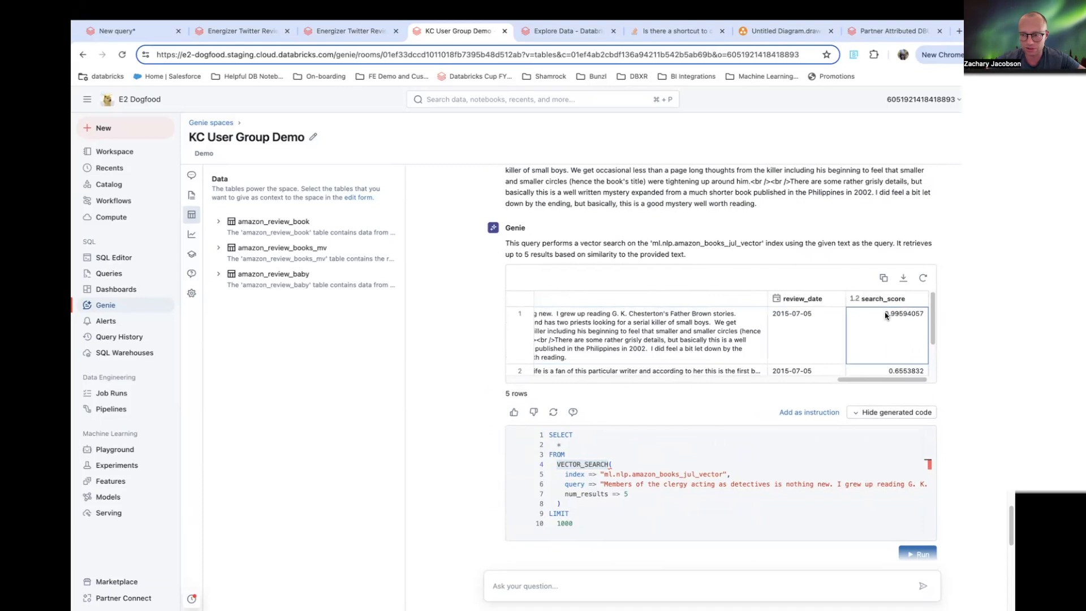
pyautogui.hscroll(-5, 661, 317)
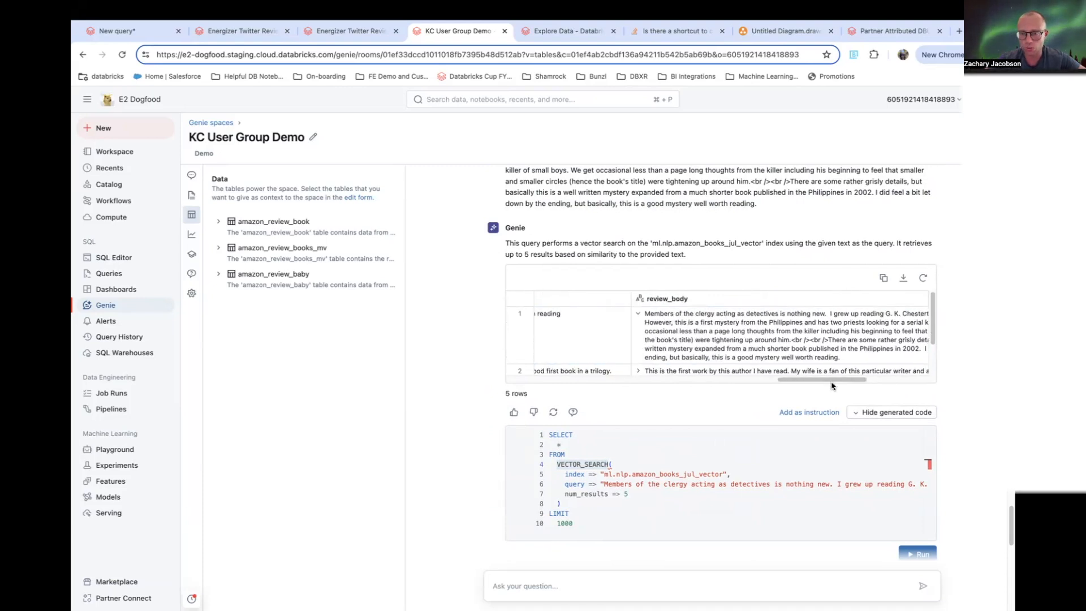
pyautogui.moveTo(648, 312); pyautogui.dragTo(850, 362)
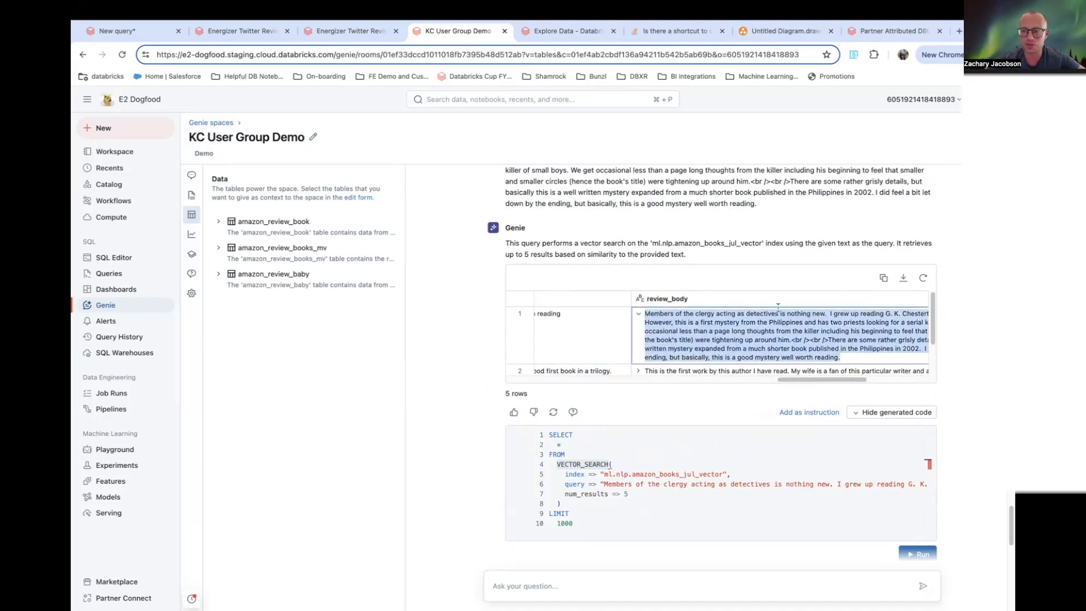
# - Compare the review text quoted in the vector search prompt with the top result's review_body
pyautogui.scroll(1, 716, 253)
pyautogui.scroll(2, 715, 253)
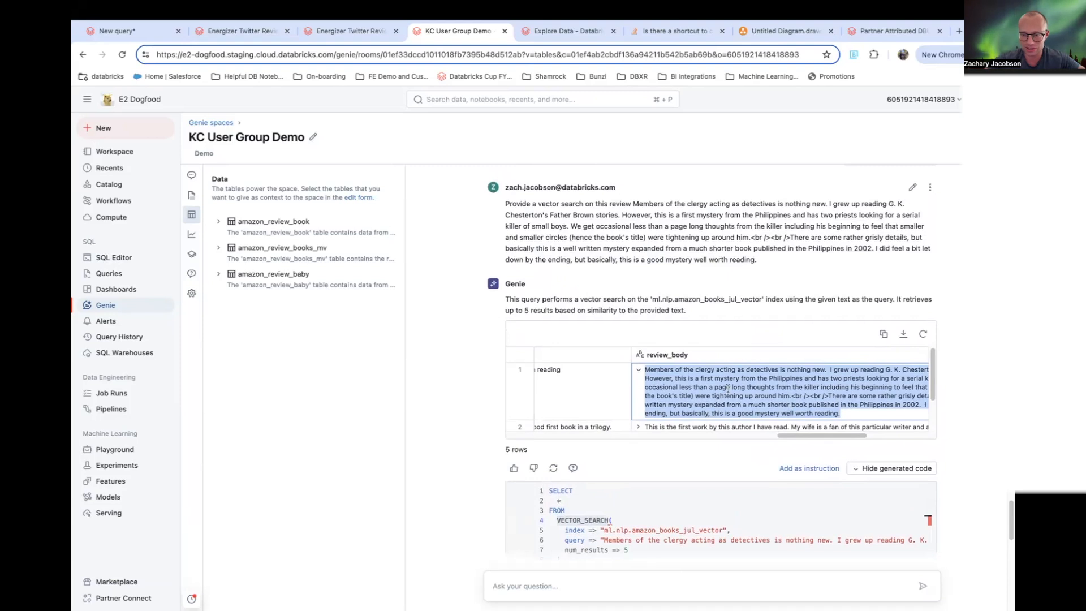
pyautogui.moveTo(632, 203); pyautogui.dragTo(773, 269)
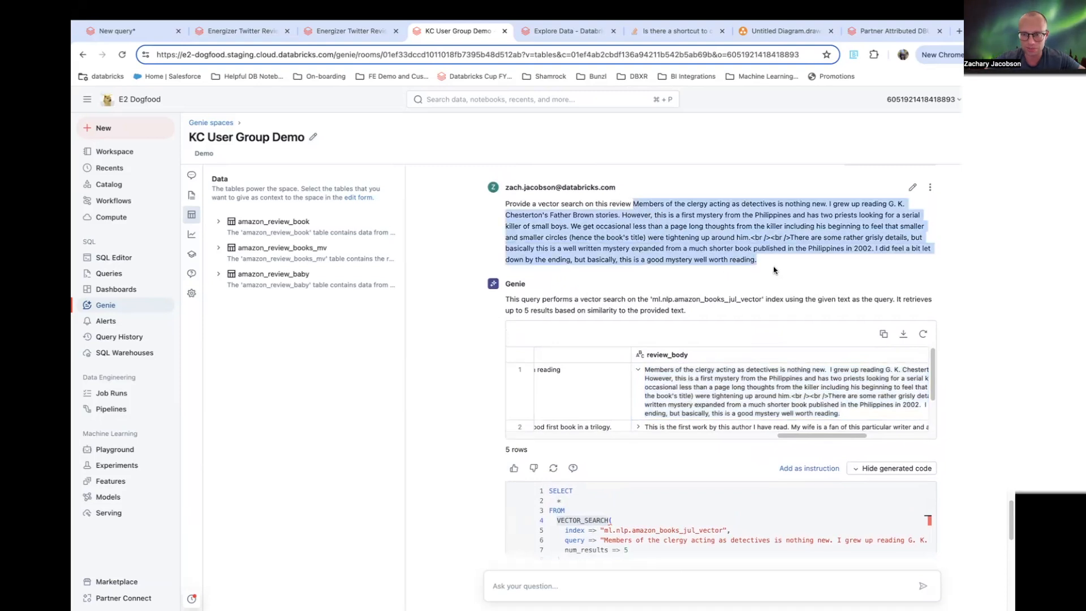
pyautogui.scroll(-3, 847, 400)
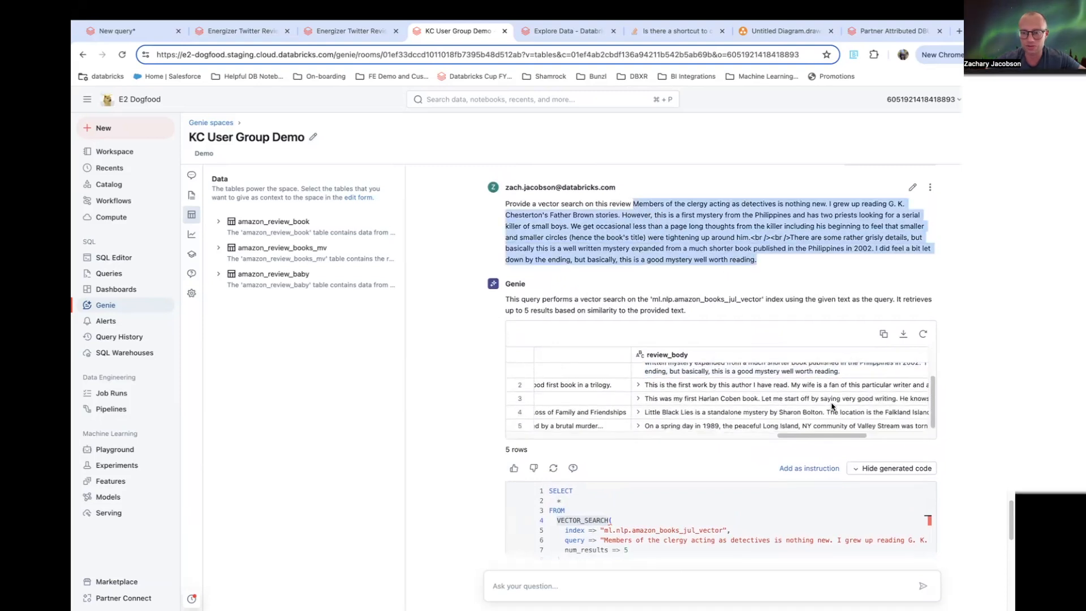
# - Inspect the search scores of the remaining results and expand the second result's review_body
pyautogui.moveTo(834, 435); pyautogui.dragTo(896, 438)
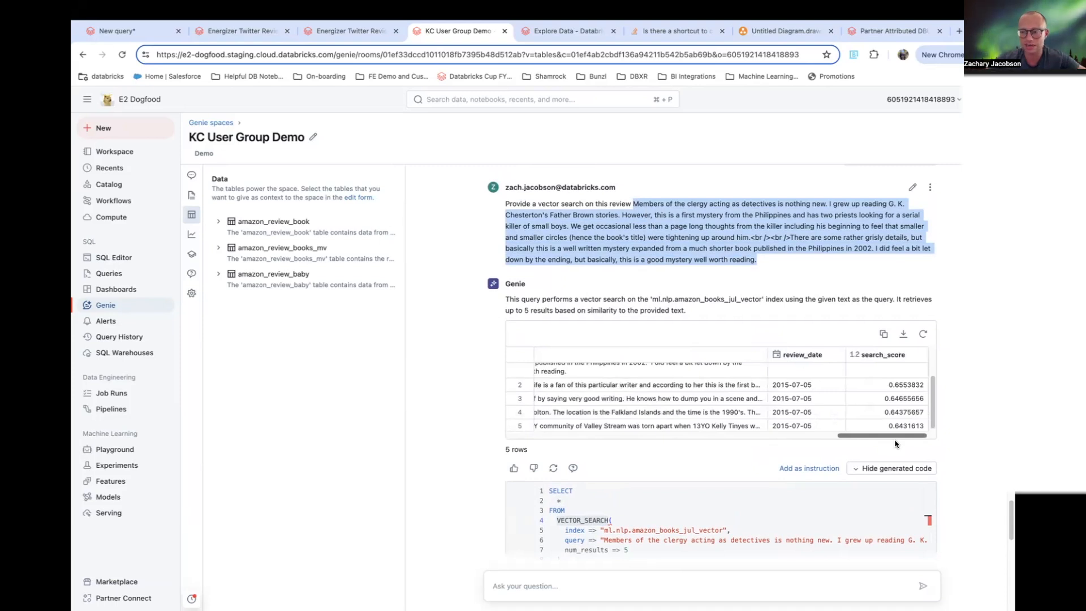
pyautogui.click(901, 385)
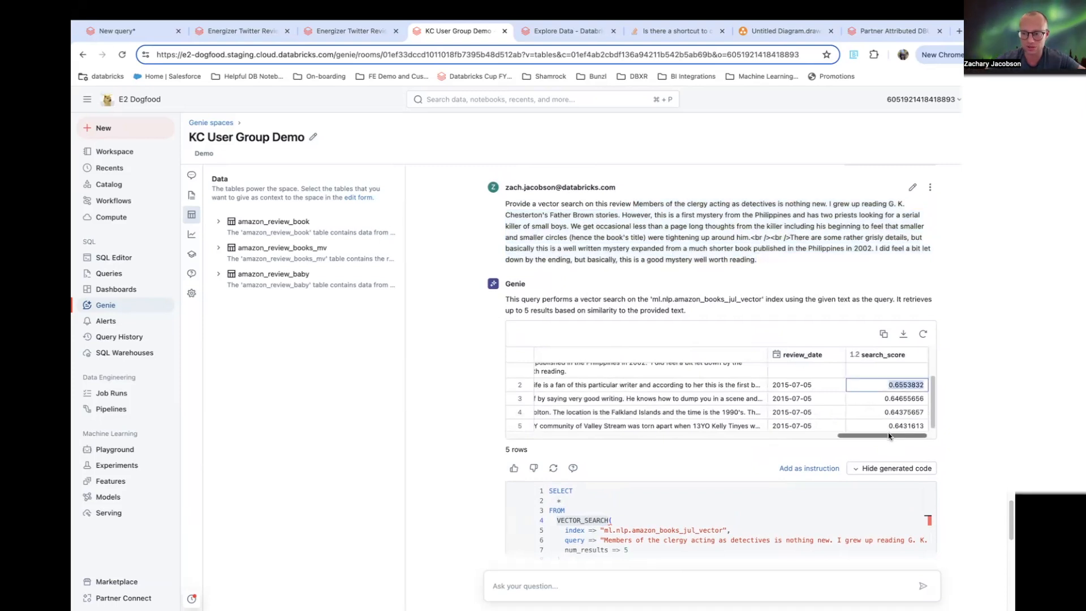
pyautogui.moveTo(888, 435); pyautogui.dragTo(832, 435)
pyautogui.click(626, 385)
pyautogui.click(625, 385)
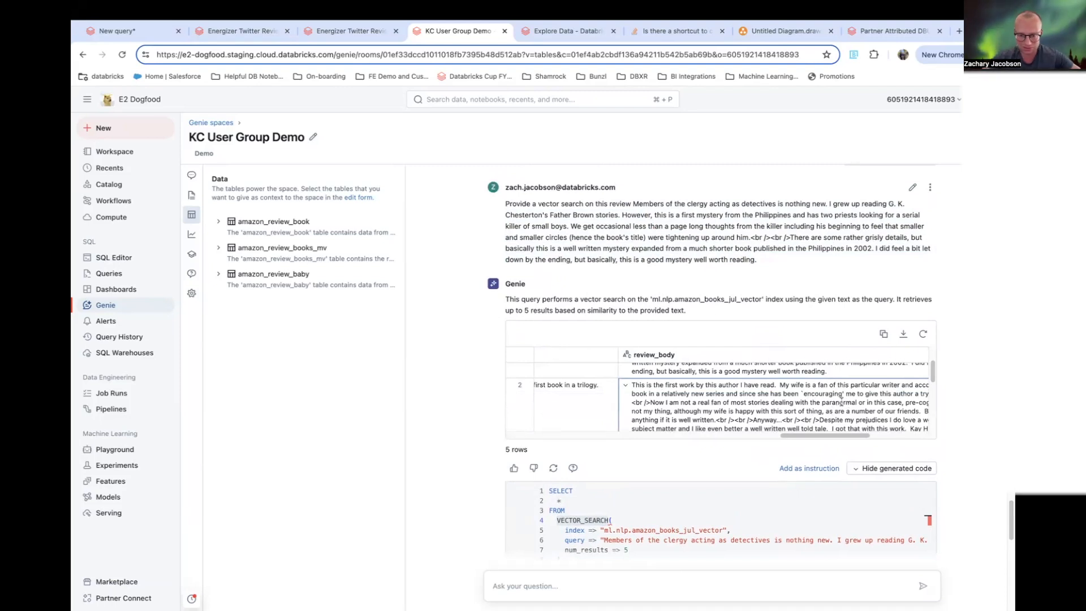
# - Read the second result's review text, then scroll the results back to the customer_id and review_id columns
pyautogui.moveTo(858, 420); pyautogui.dragTo(711, 401)
pyautogui.scroll(1, 812, 403)
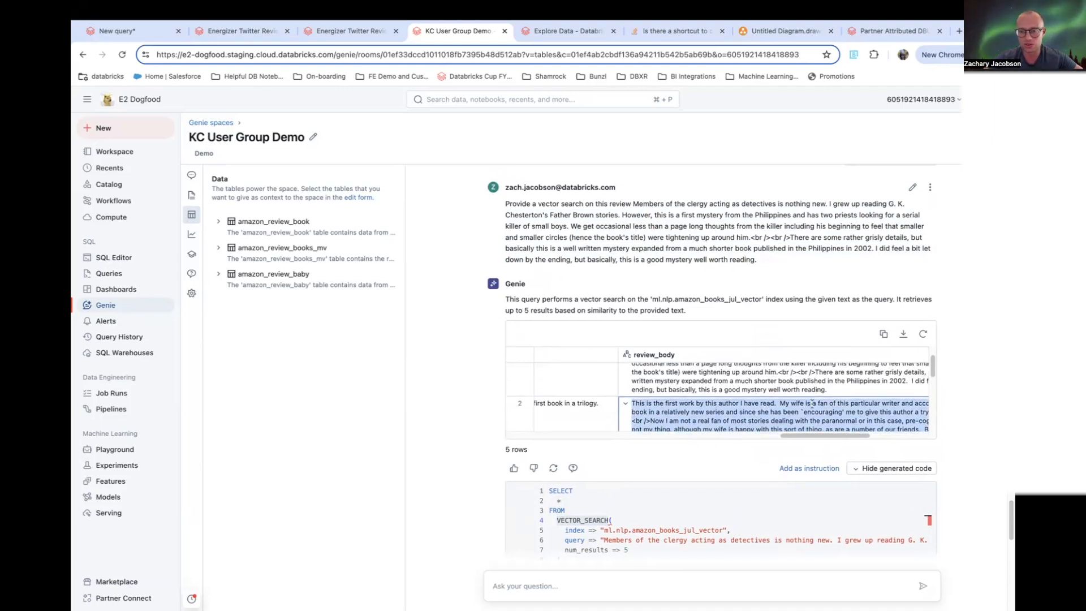
pyautogui.scroll(1, 859, 396)
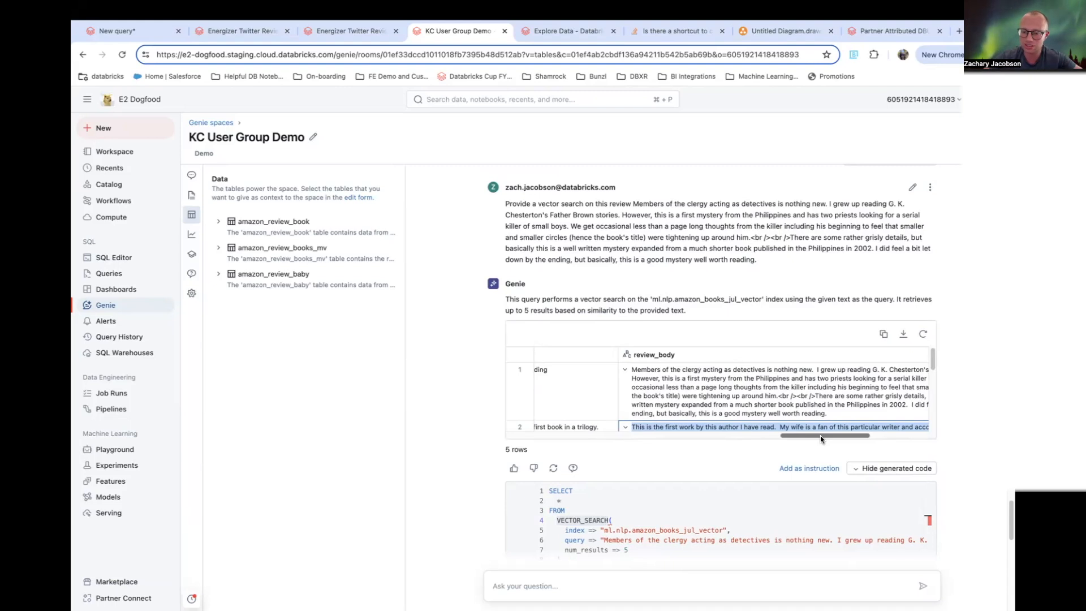
pyautogui.scroll(-3, 936, 356)
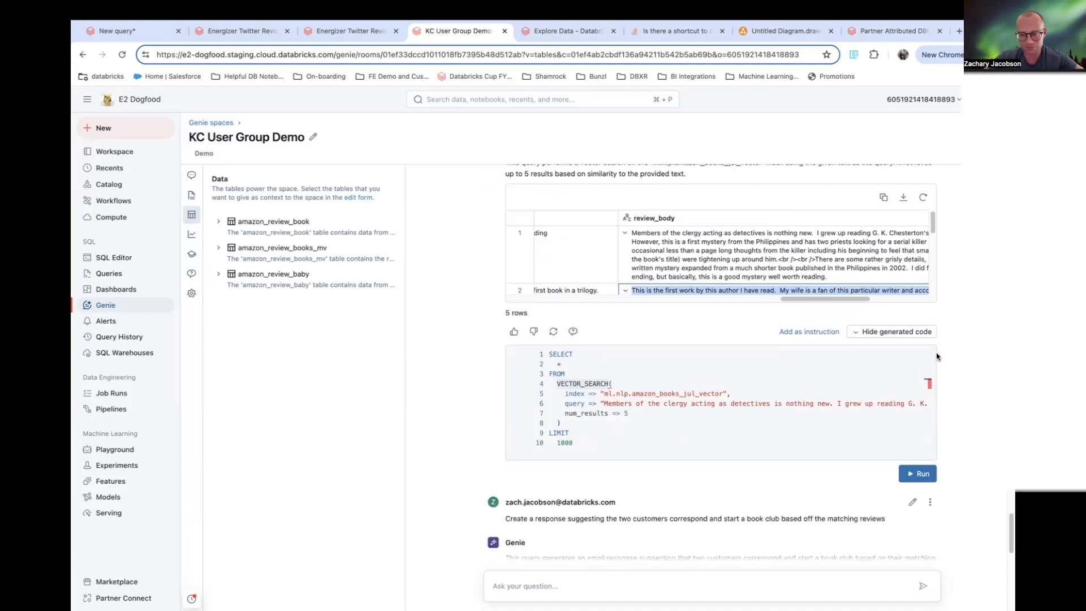
pyautogui.scroll(-3, 936, 356)
pyautogui.scroll(1, 920, 370)
pyautogui.scroll(-1, 721, 359)
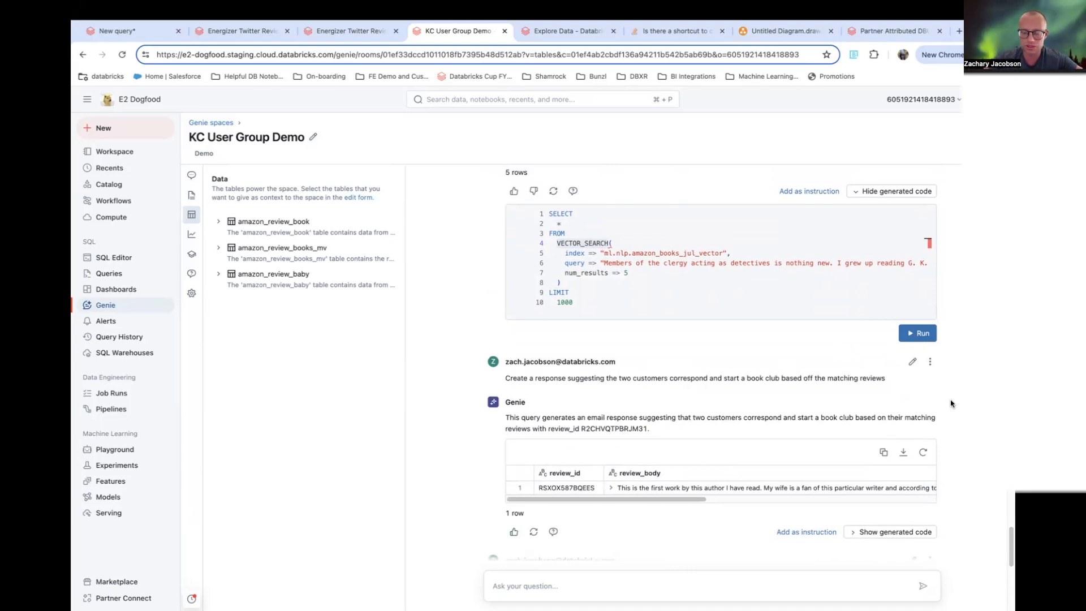
pyautogui.scroll(-2, 763, 362)
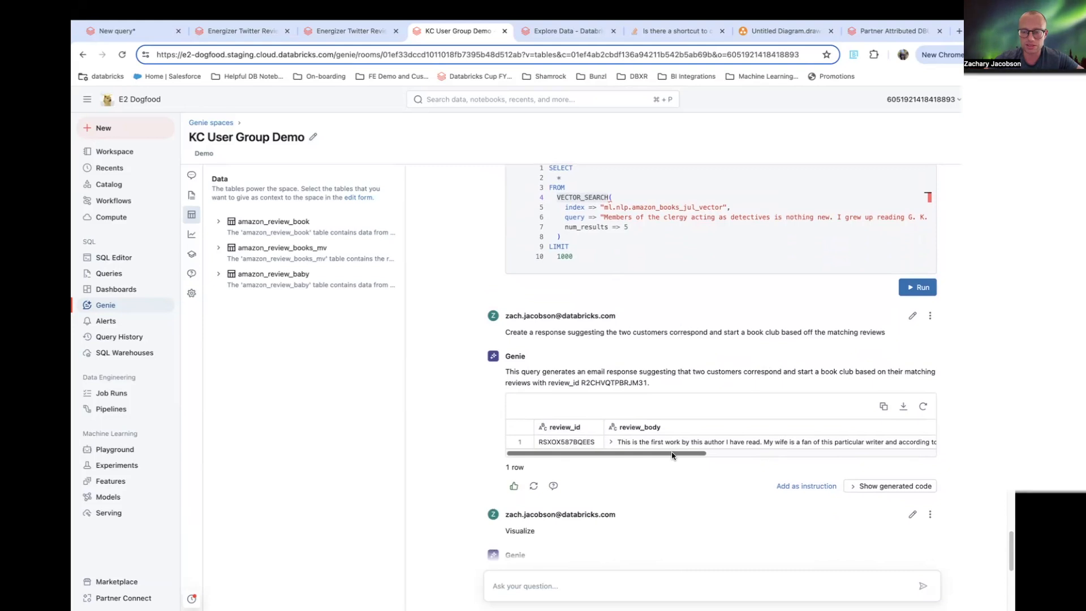
pyautogui.scroll(8, 672, 455)
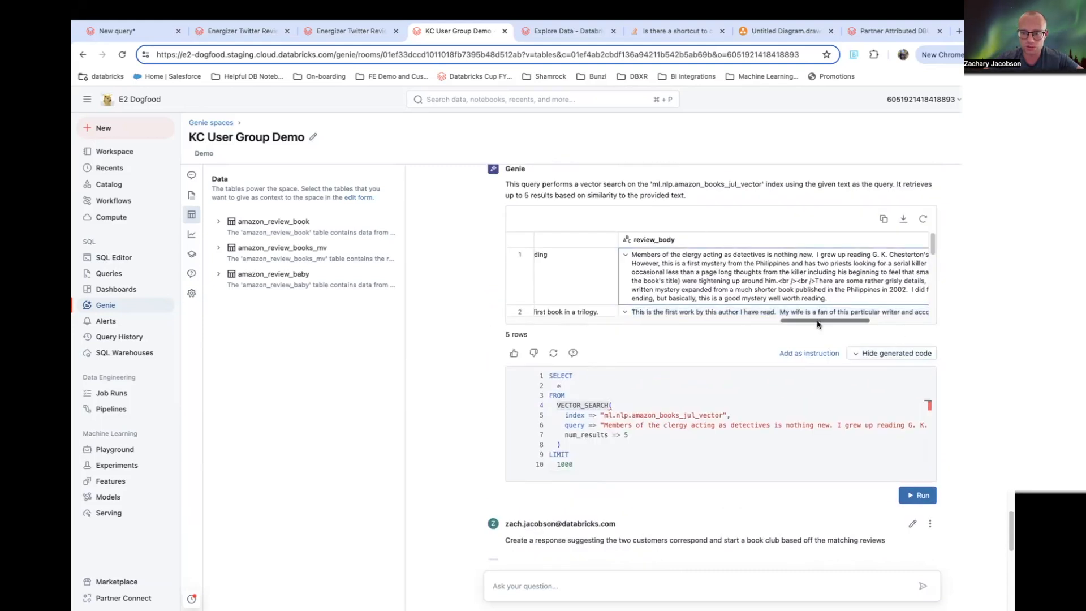
pyautogui.moveTo(817, 324); pyautogui.dragTo(544, 321)
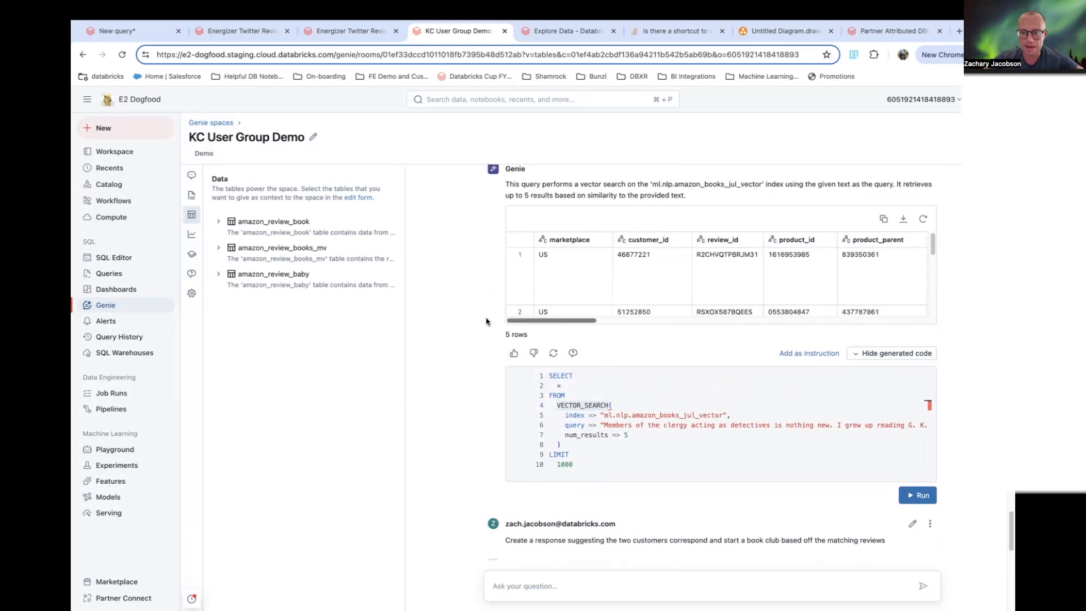
pyautogui.click(653, 258)
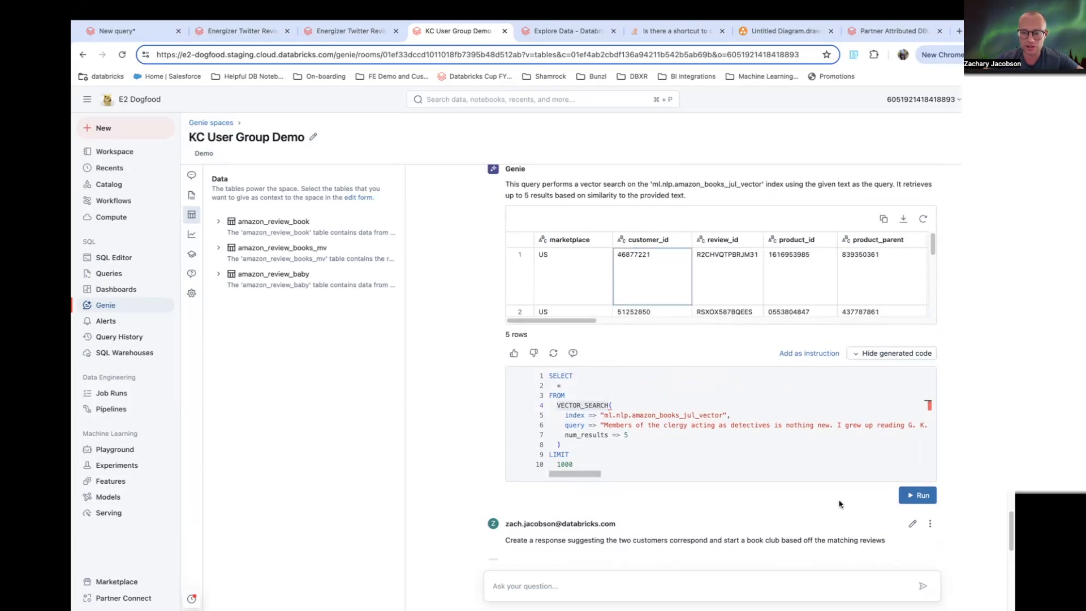
# - Copy the book-club email from the review_response result and paste it into the question box
pyautogui.scroll(-4, 837, 498)
pyautogui.moveTo(683, 451); pyautogui.dragTo(886, 446)
pyautogui.click(604, 441)
pyautogui.tripleClick(605, 441)
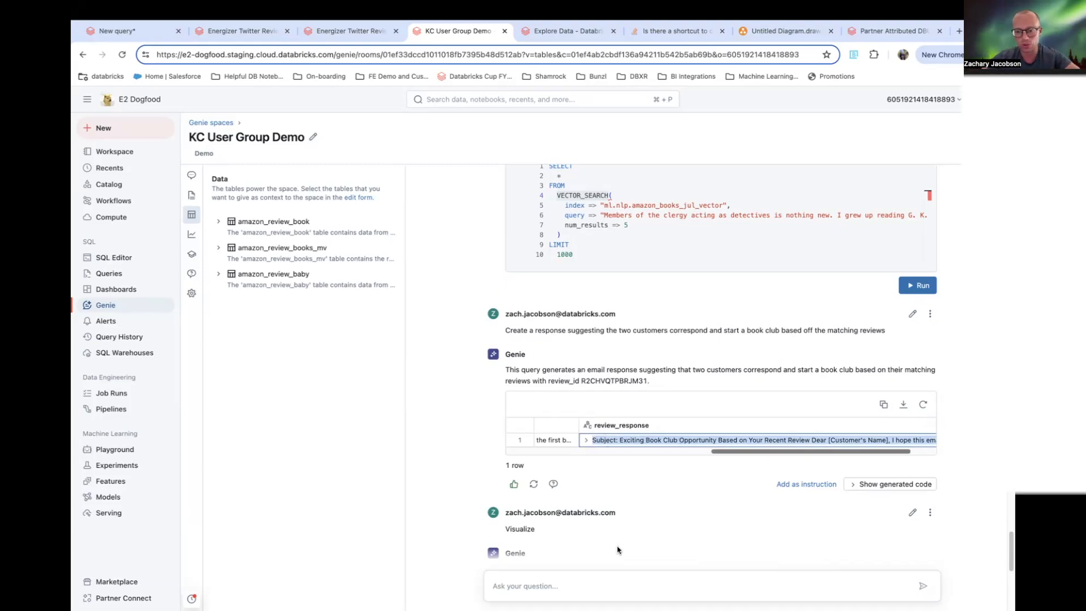
pyautogui.click(588, 584)
pyautogui.press('super+v')
# - Examine the pasted email's subject line and opening sentences in the question box
pyautogui.scroll(-1, 894, 392)
pyautogui.moveTo(912, 506); pyautogui.dragTo(912, 496)
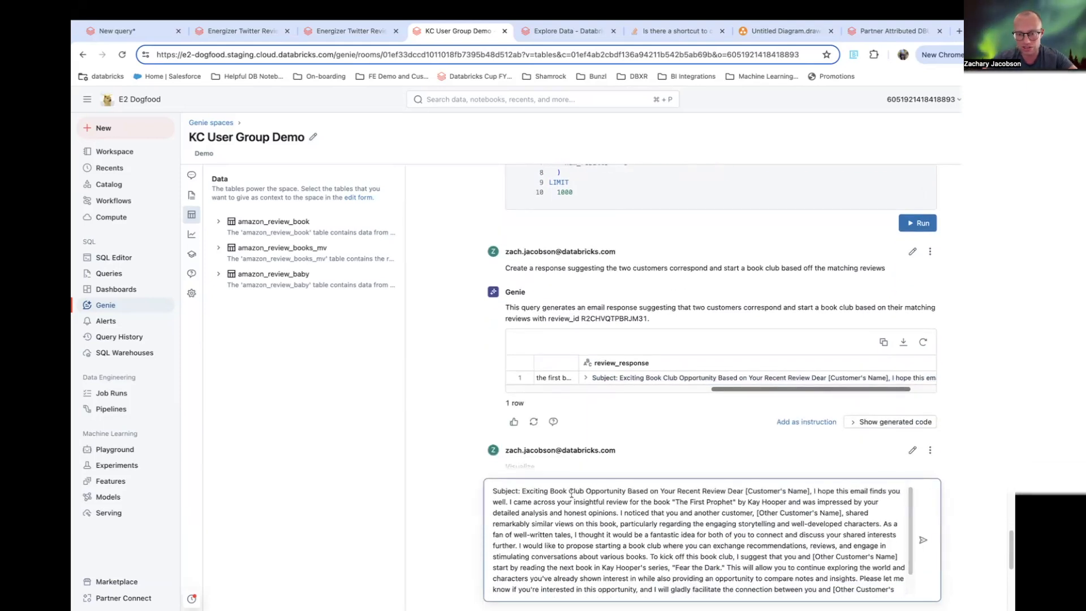
pyautogui.moveTo(522, 492); pyautogui.dragTo(562, 513)
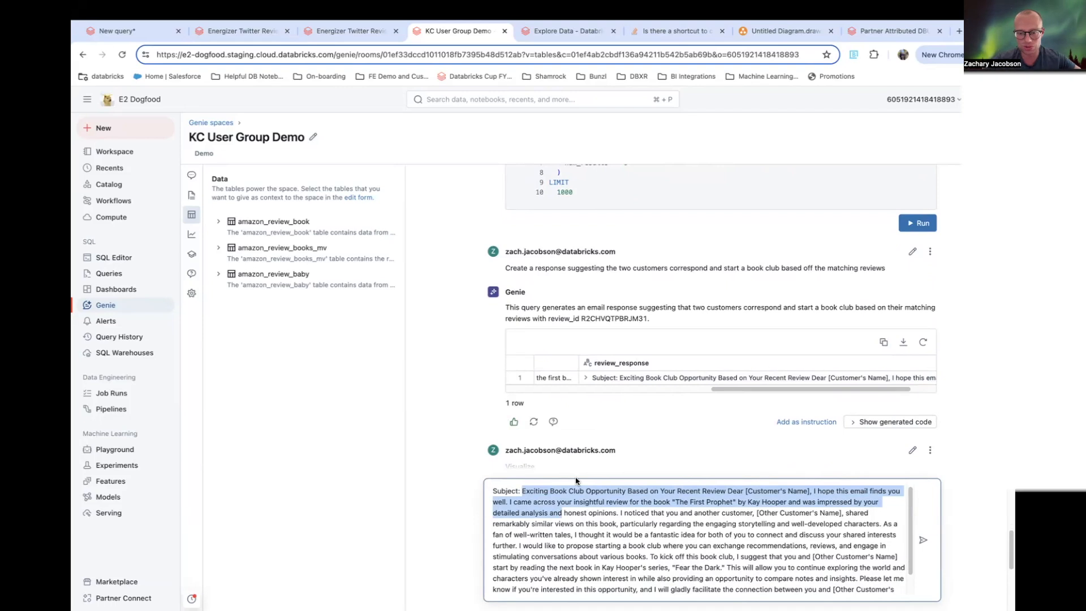
pyautogui.click(571, 503)
# - Show the book-club response's generated SQL and examine the ai_query call with the databricks-dbrx-instruct model
pyautogui.click(890, 422)
pyautogui.scroll(-3, 723, 330)
pyautogui.moveTo(570, 357); pyautogui.dragTo(569, 350)
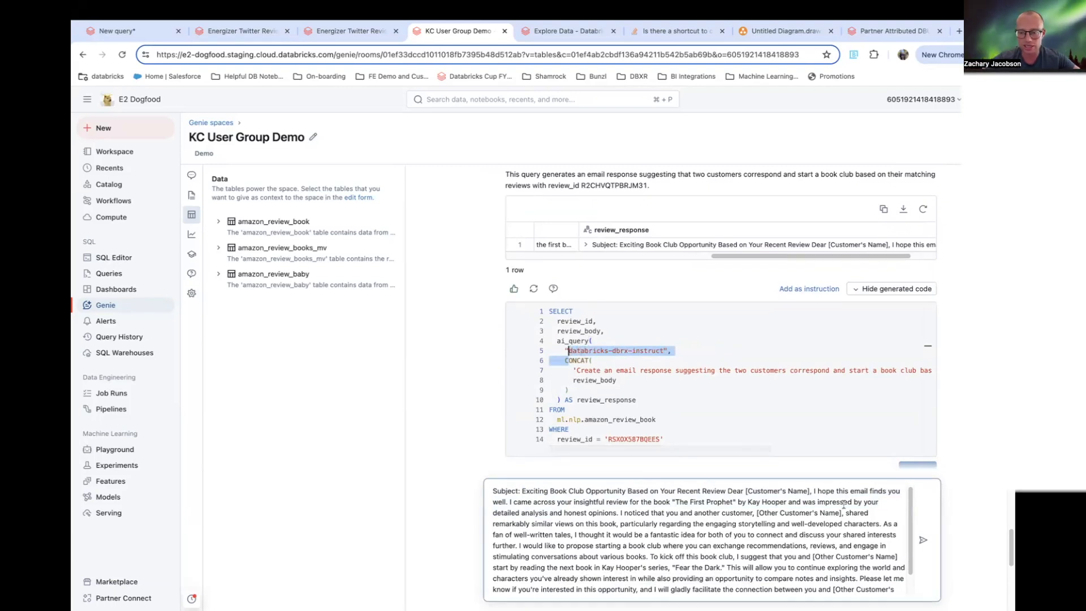
# - Read through the pasted email, highlighting the book title, author and customer name placeholders
pyautogui.moveTo(547, 490); pyautogui.dragTo(777, 501)
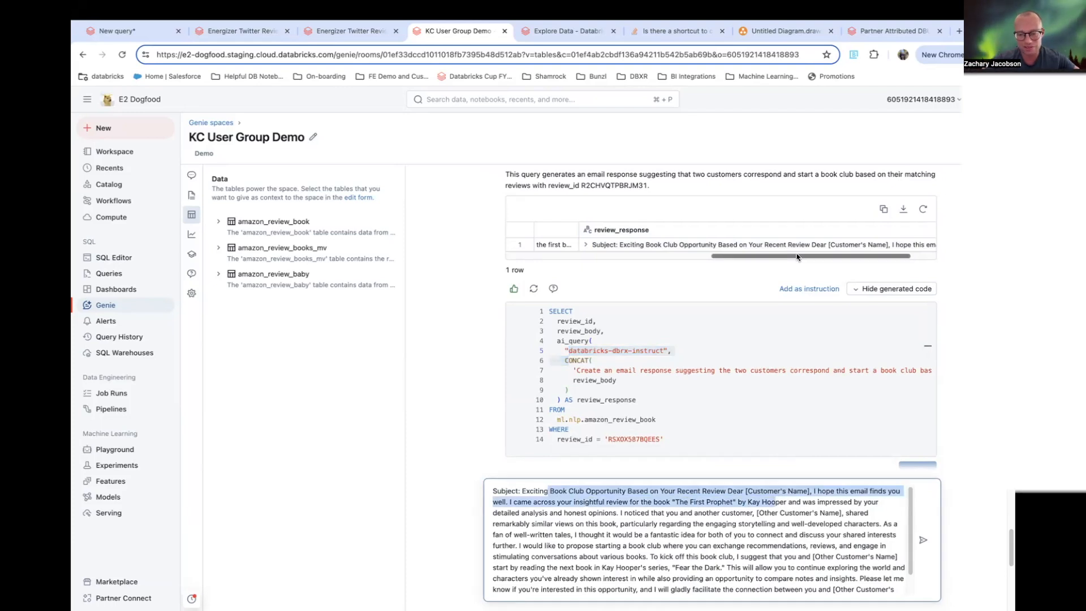
pyautogui.click(657, 513)
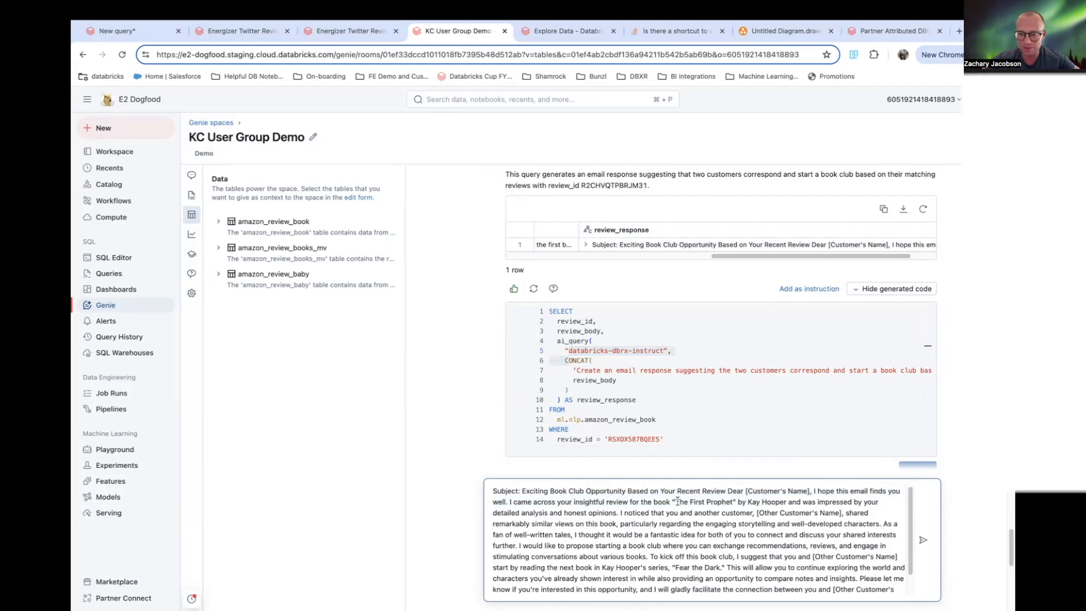
pyautogui.moveTo(675, 502); pyautogui.dragTo(785, 502)
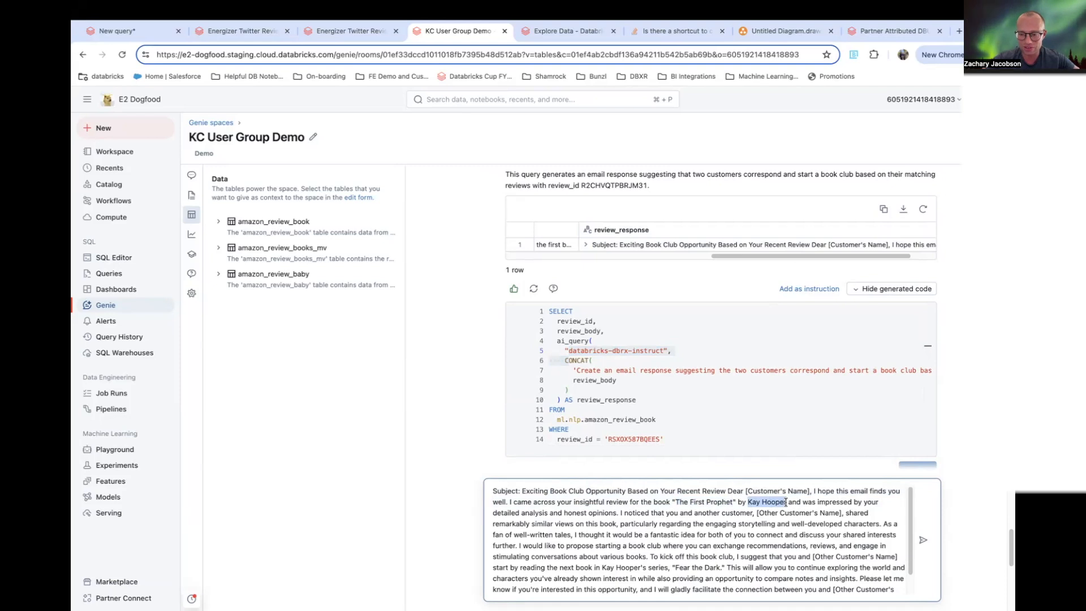
pyautogui.scroll(-1, 797, 509)
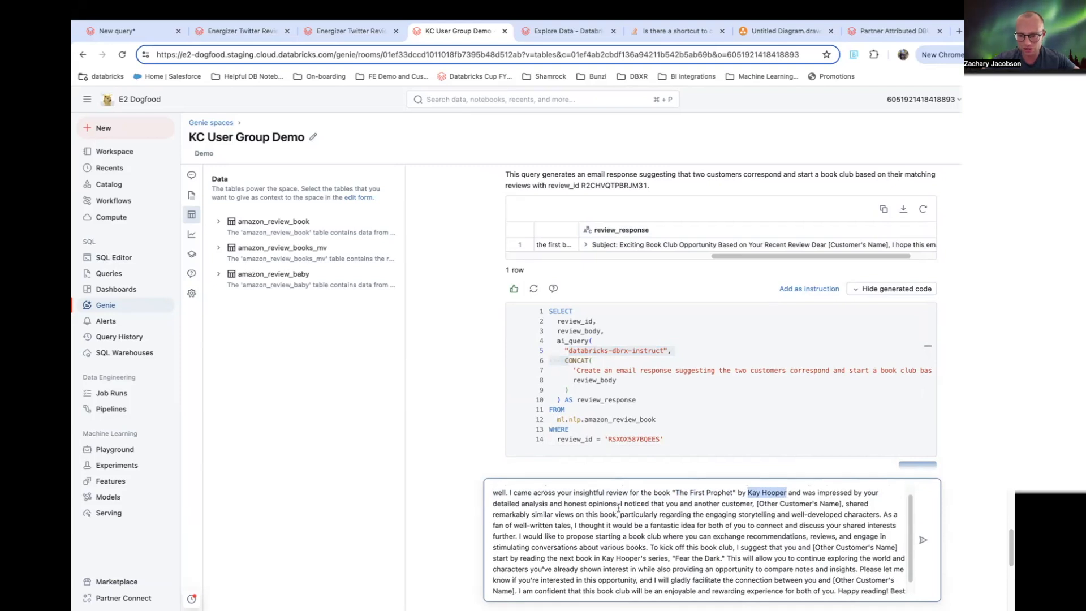
pyautogui.scroll(-1, 771, 527)
pyautogui.moveTo(767, 499); pyautogui.dragTo(837, 499)
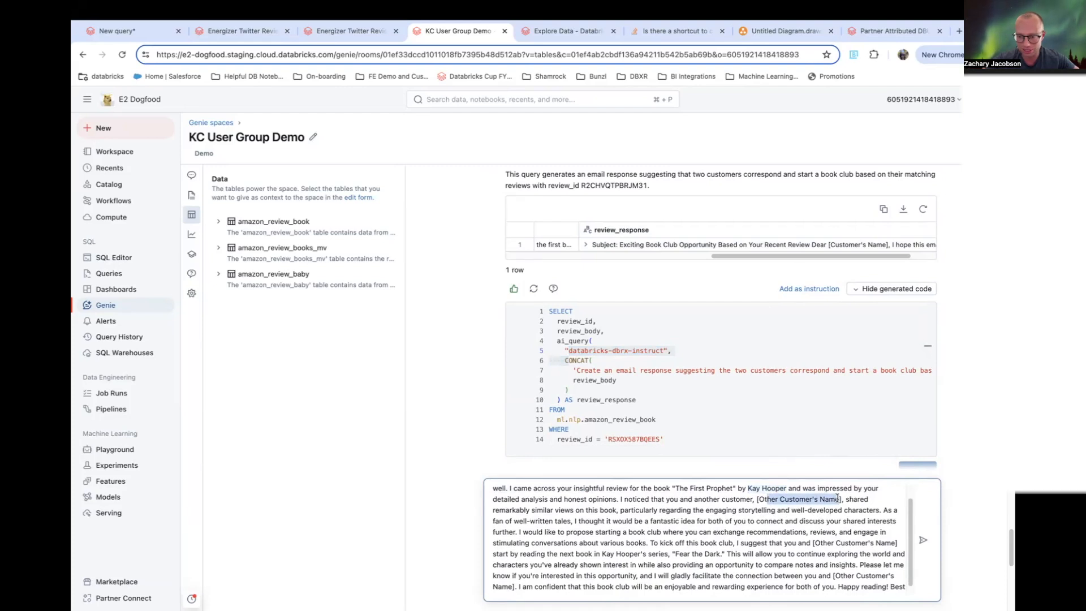
pyautogui.scroll(-1, 778, 528)
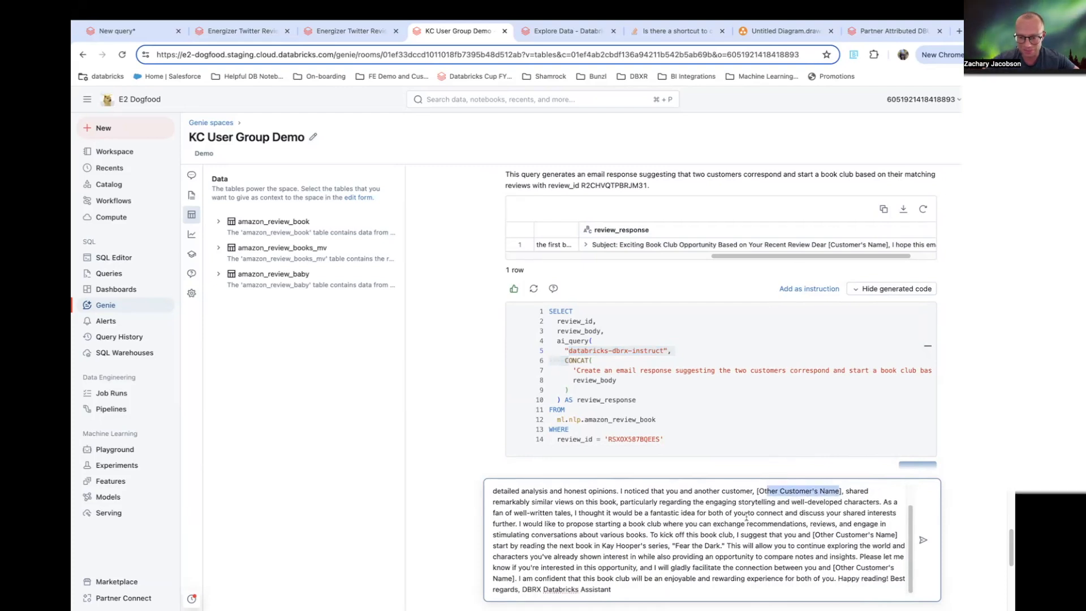
pyautogui.click(682, 536)
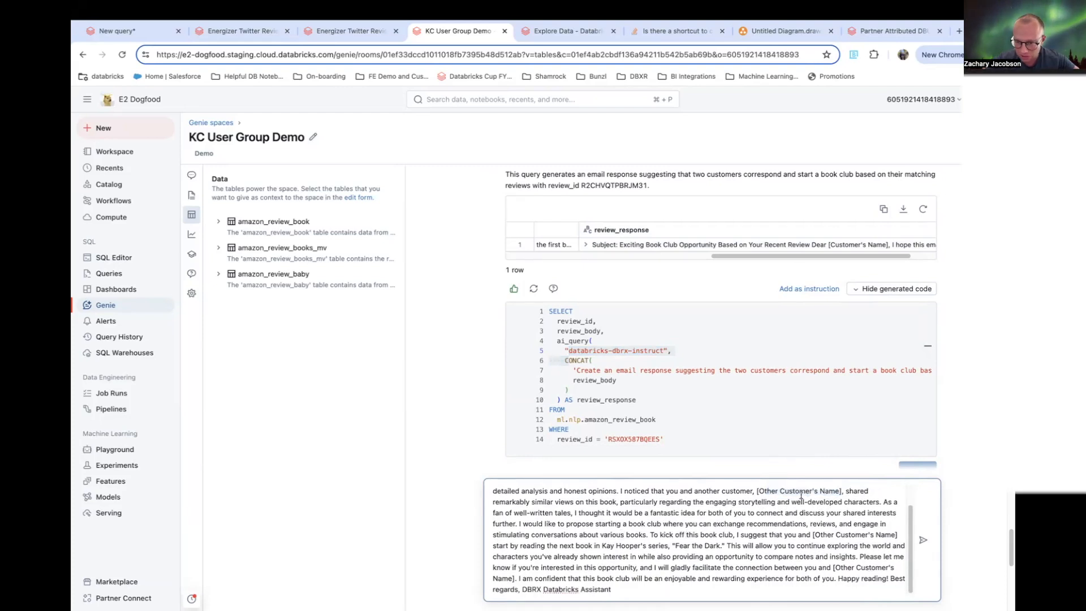
pyautogui.scroll(-1, 782, 557)
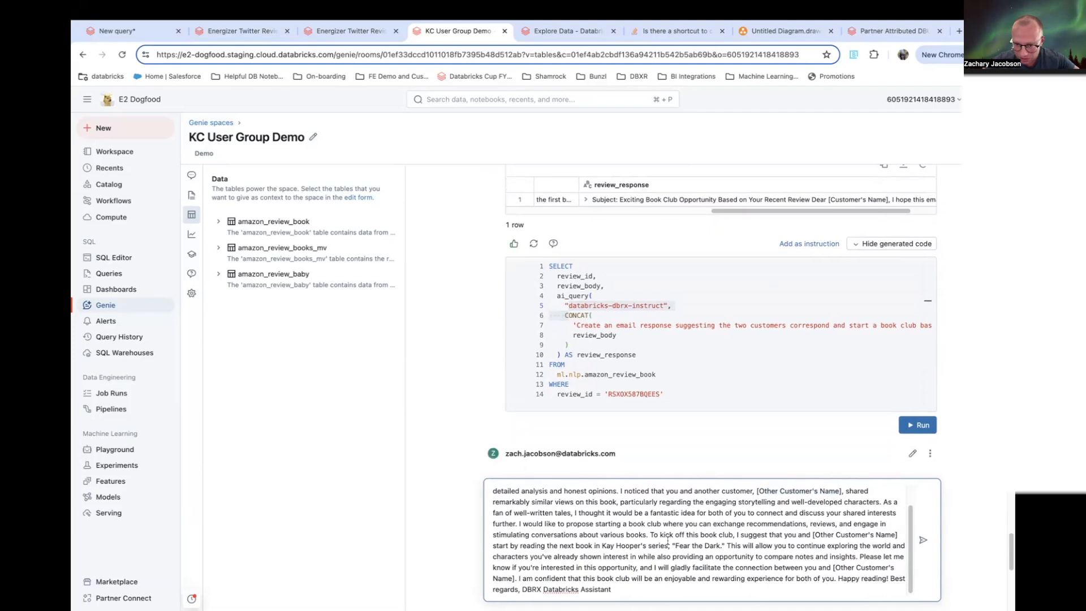
# - Read the pasted email, highlighting the other-customer placeholder and the sentence suggesting the next book to start with
pyautogui.moveTo(757, 491); pyautogui.dragTo(841, 491)
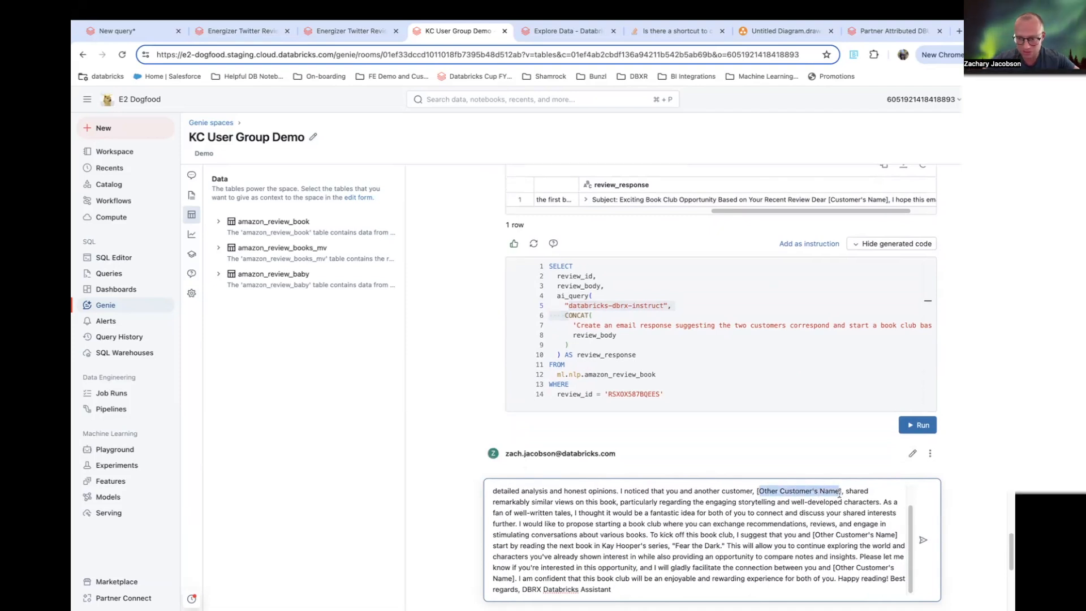
pyautogui.moveTo(652, 535); pyautogui.dragTo(729, 544)
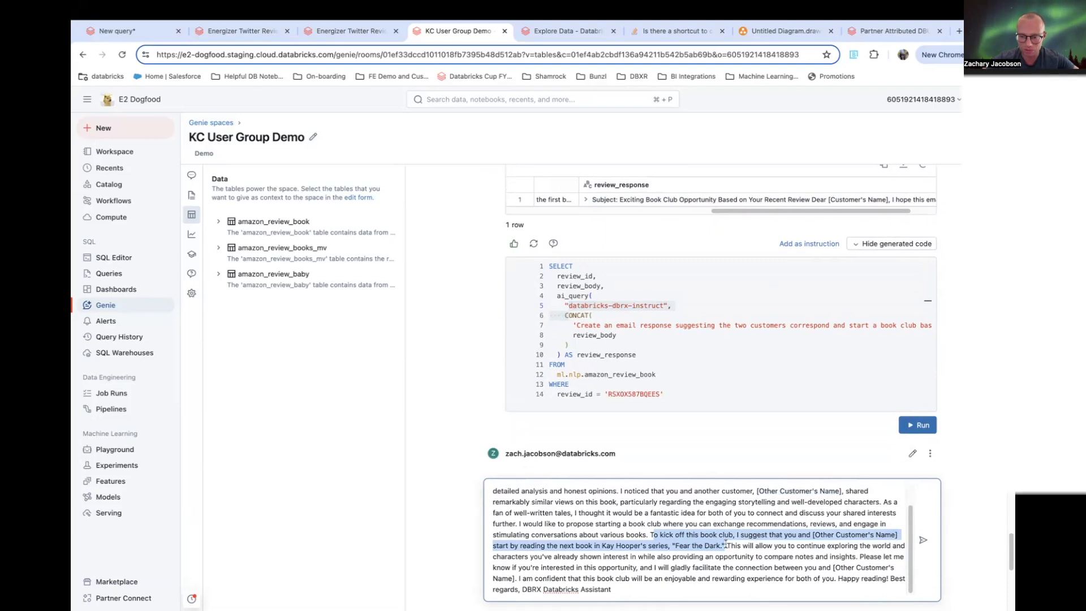
pyautogui.click(611, 544)
pyautogui.moveTo(600, 545); pyautogui.dragTo(723, 553)
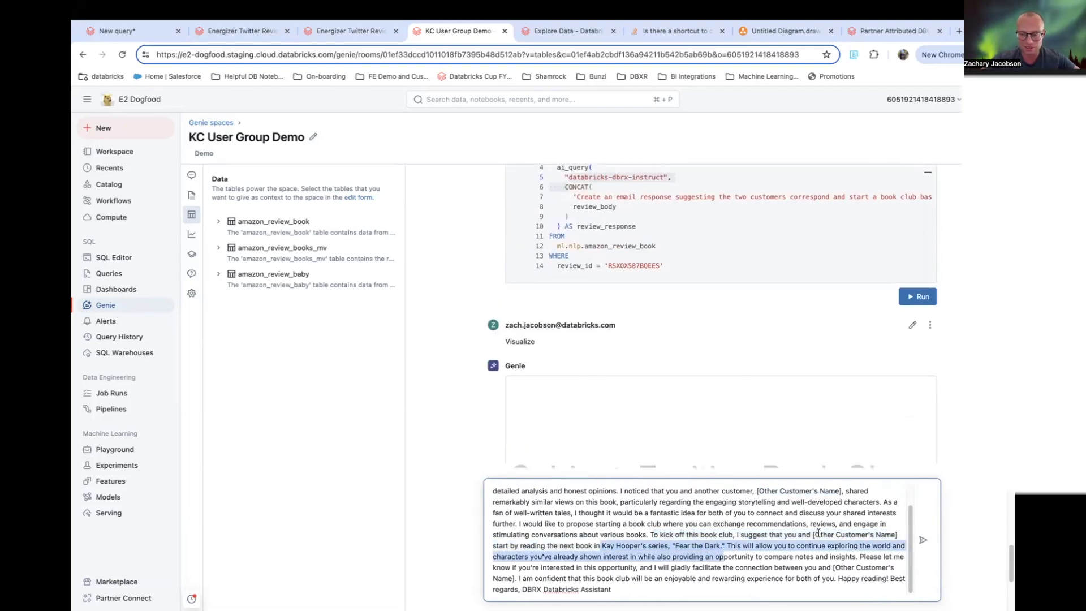
pyautogui.moveTo(670, 585); pyautogui.dragTo(483, 493)
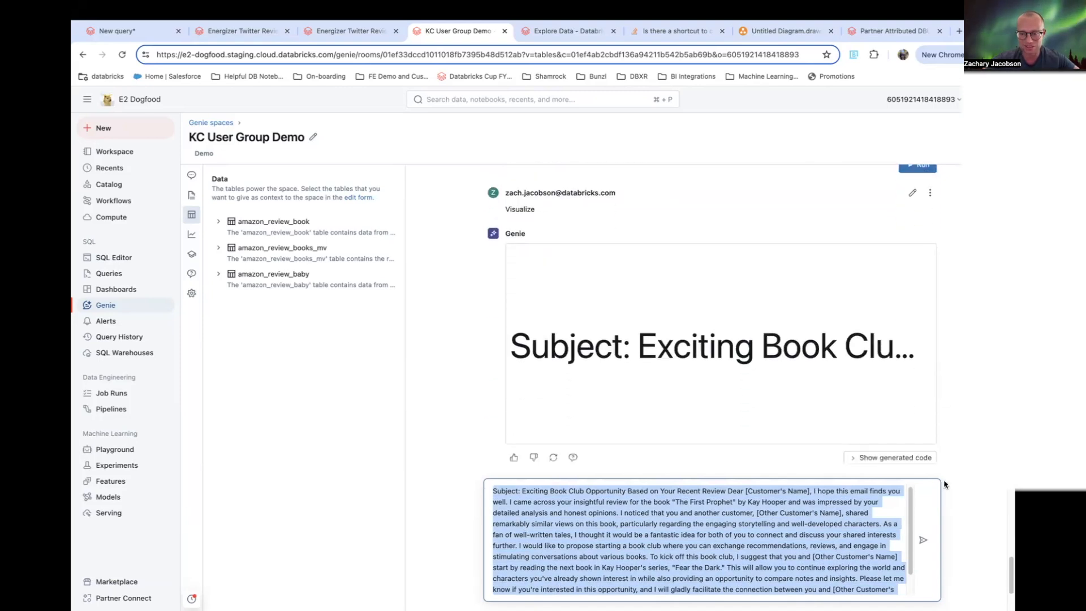
# - Scroll back to the book-club response's generated SQL and highlight the databricks-dbrx-instruct model name in the ai_query call
pyautogui.scroll(-2, 959, 447)
pyautogui.scroll(6, 960, 447)
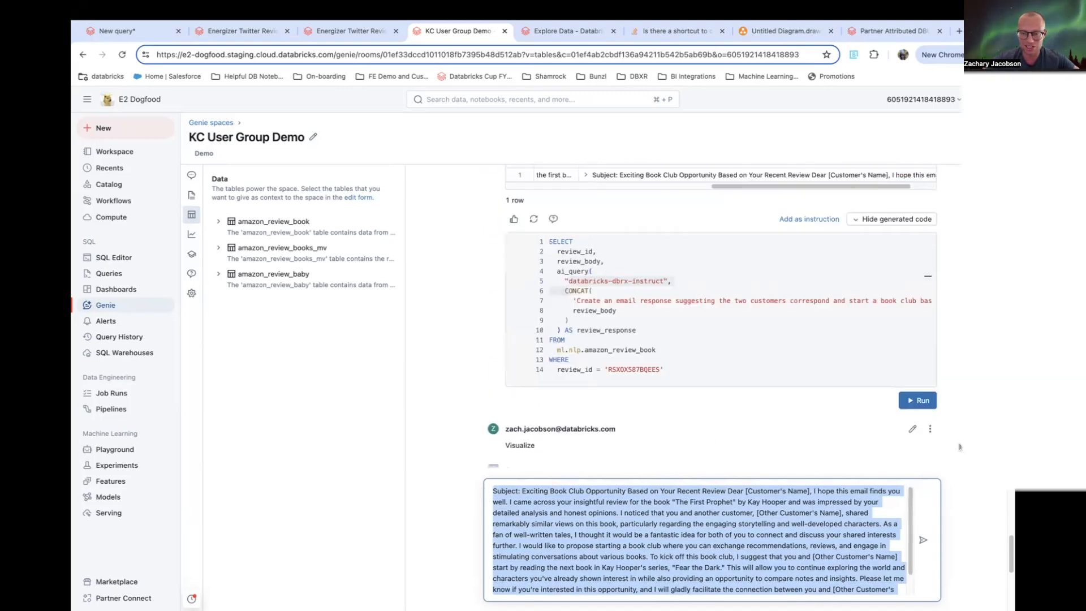
pyautogui.scroll(1, 959, 446)
pyautogui.click(691, 316)
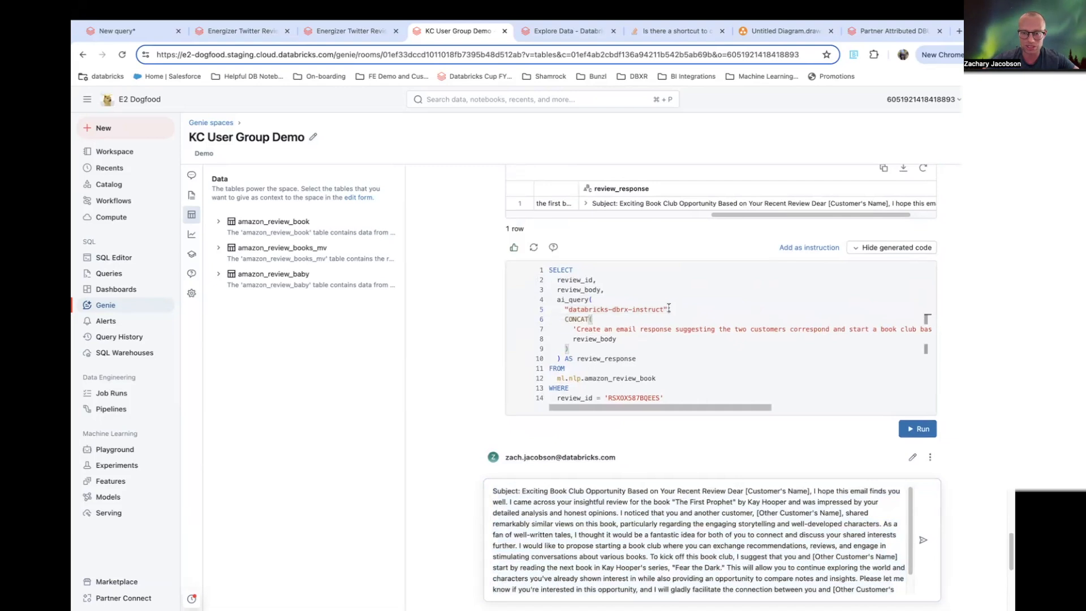
pyautogui.moveTo(667, 309); pyautogui.dragTo(568, 311)
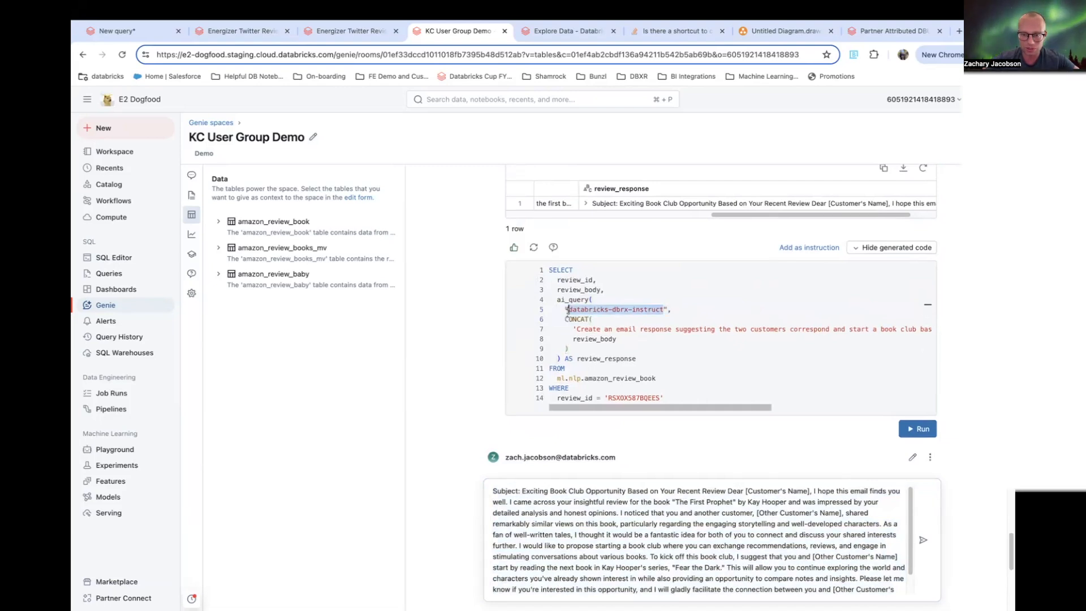
# - Examine the vector search query's generated SQL and its original prompt, highlighting the VECTOR_SEARCH call
pyautogui.scroll(5, 916, 345)
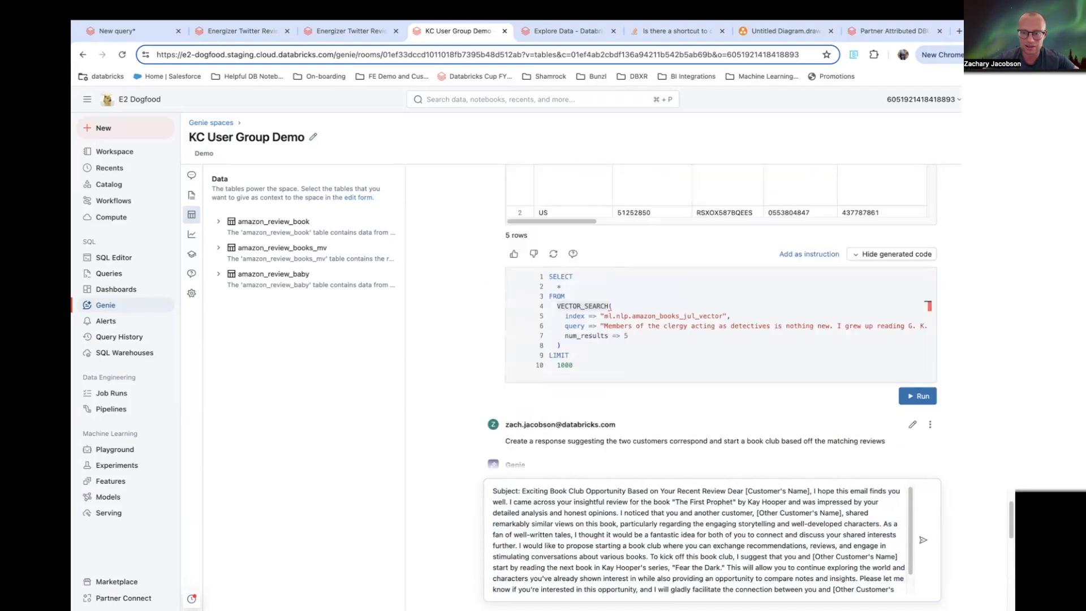
pyautogui.moveTo(629, 336); pyautogui.dragTo(563, 296)
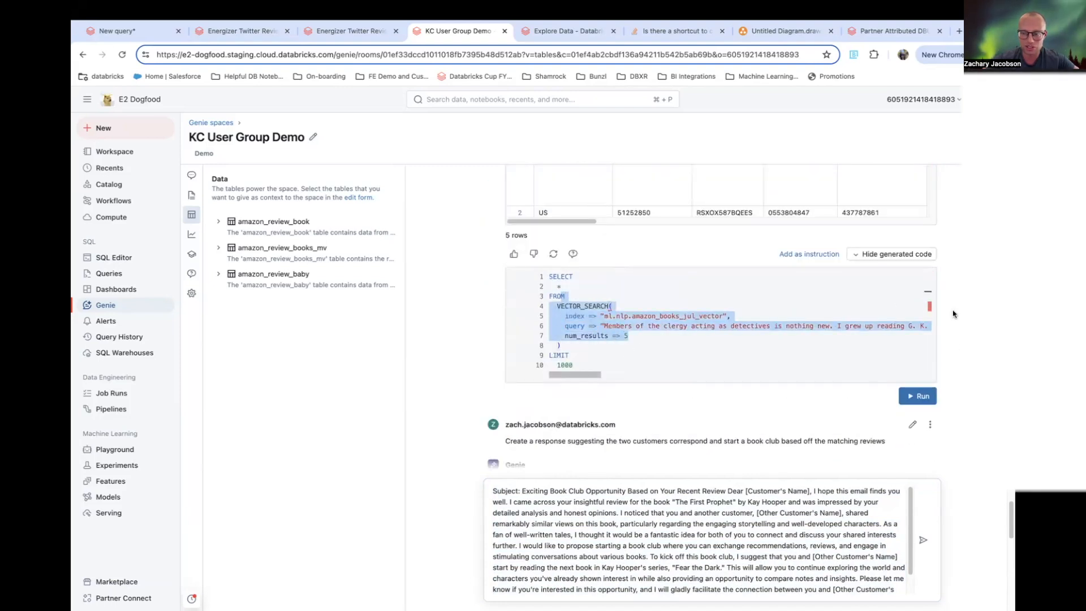
pyautogui.scroll(4, 958, 331)
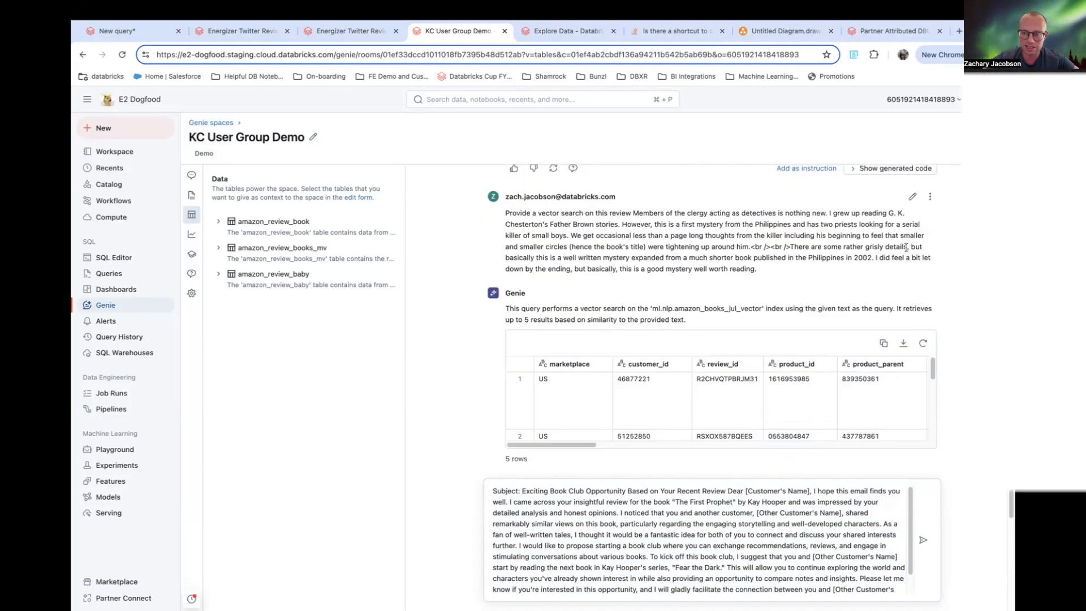
pyautogui.scroll(-3, 609, 407)
pyautogui.scroll(-5, 609, 406)
pyautogui.moveTo(797, 567); pyautogui.dragTo(494, 492)
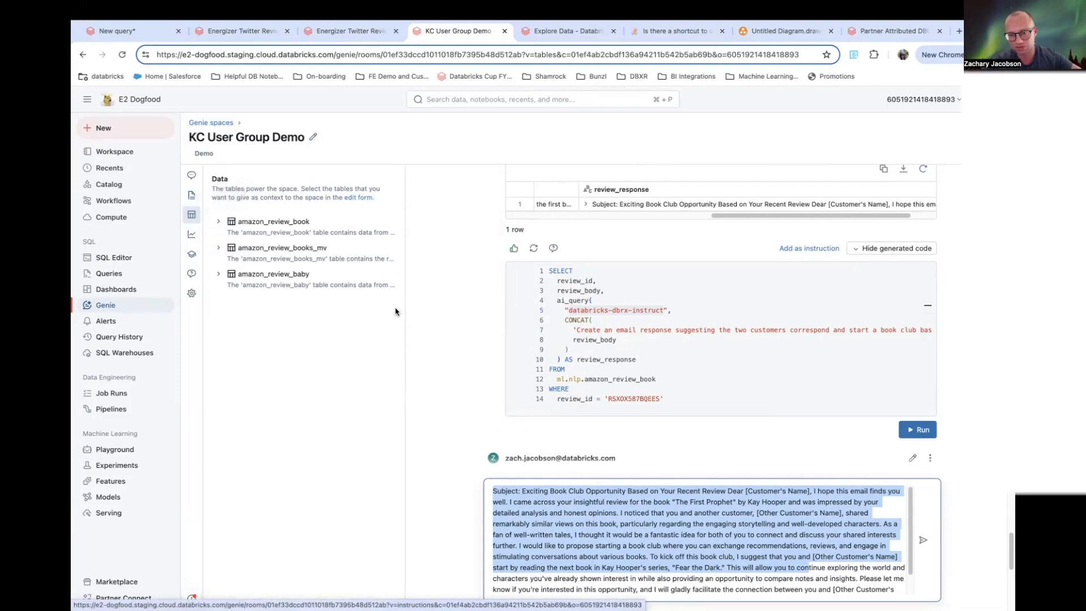
# - Open the space's instructions and examine the book-club example SQL query with its ai_query prompt
pyautogui.click(191, 197)
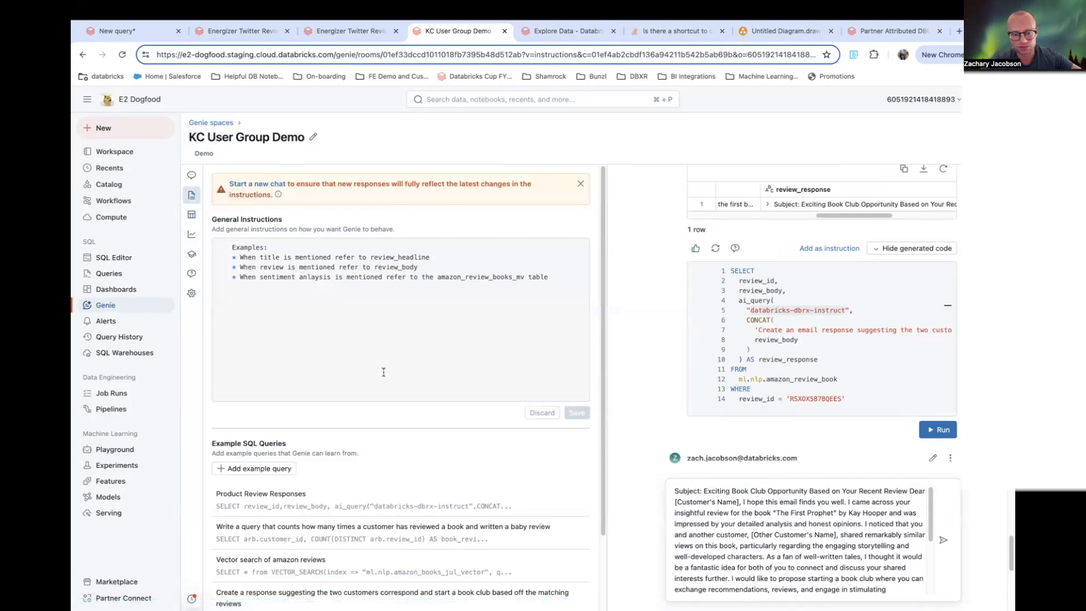
pyautogui.scroll(-3, 396, 469)
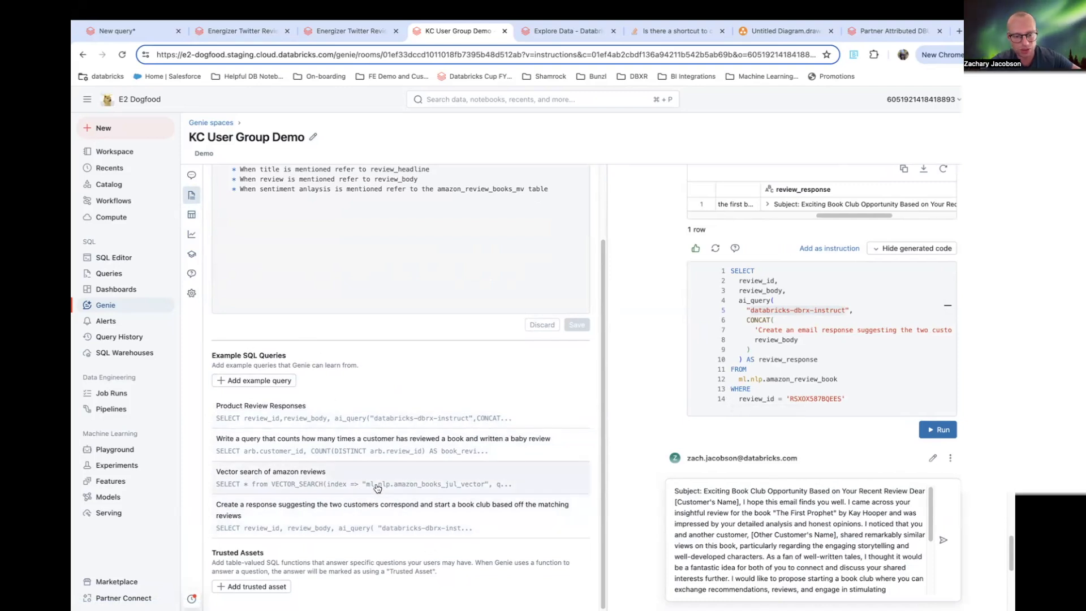
pyautogui.click(404, 519)
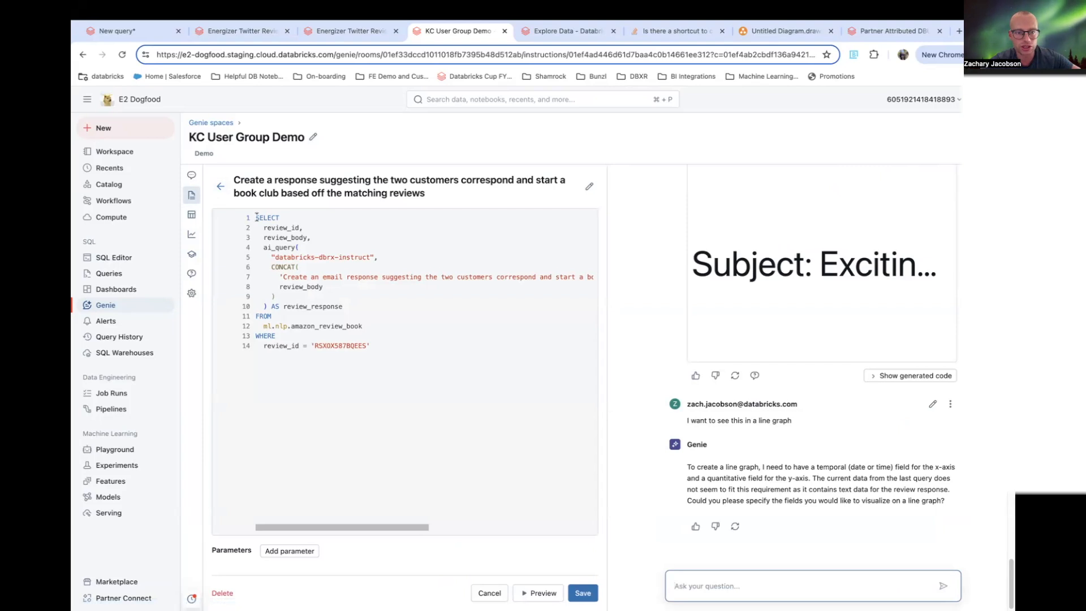
pyautogui.moveTo(434, 277); pyautogui.dragTo(284, 277)
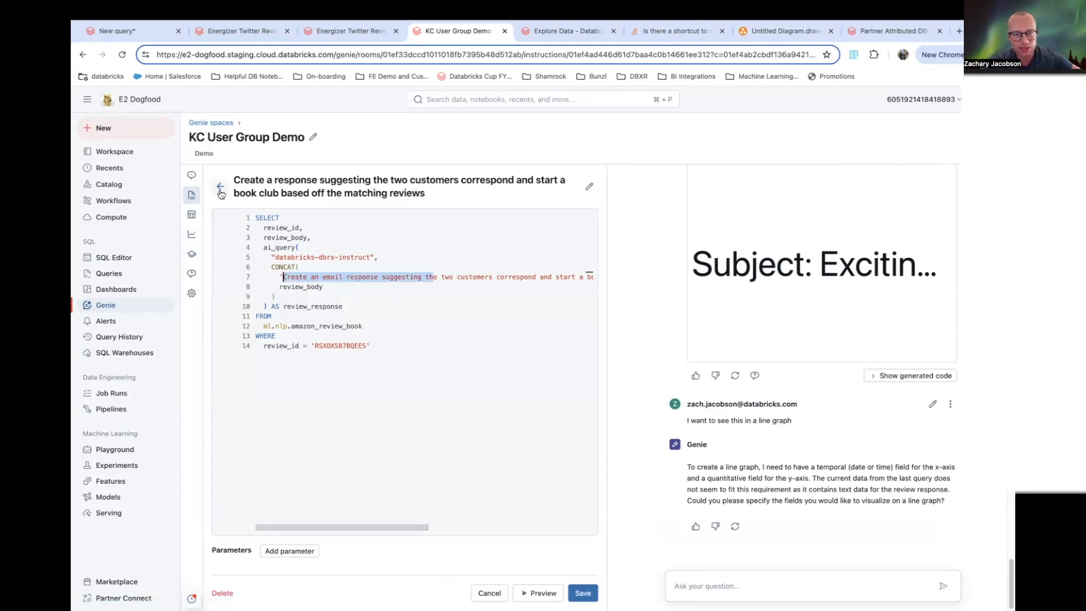
pyautogui.moveTo(385, 354); pyautogui.dragTo(243, 212)
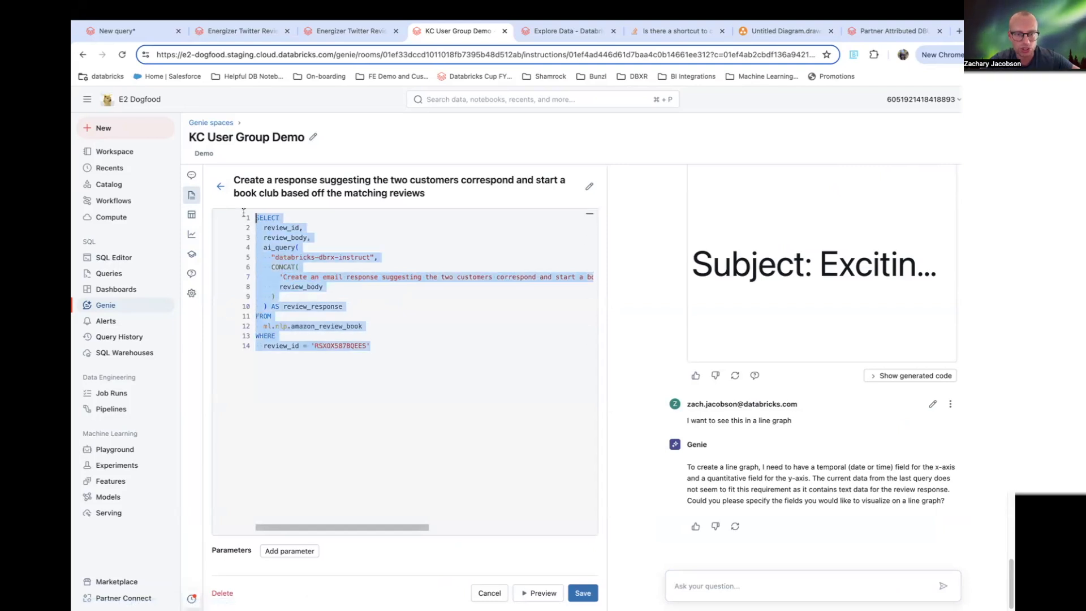
pyautogui.click(387, 361)
pyautogui.moveTo(390, 355); pyautogui.dragTo(263, 267)
pyautogui.click(222, 187)
pyautogui.scroll(-3, 339, 481)
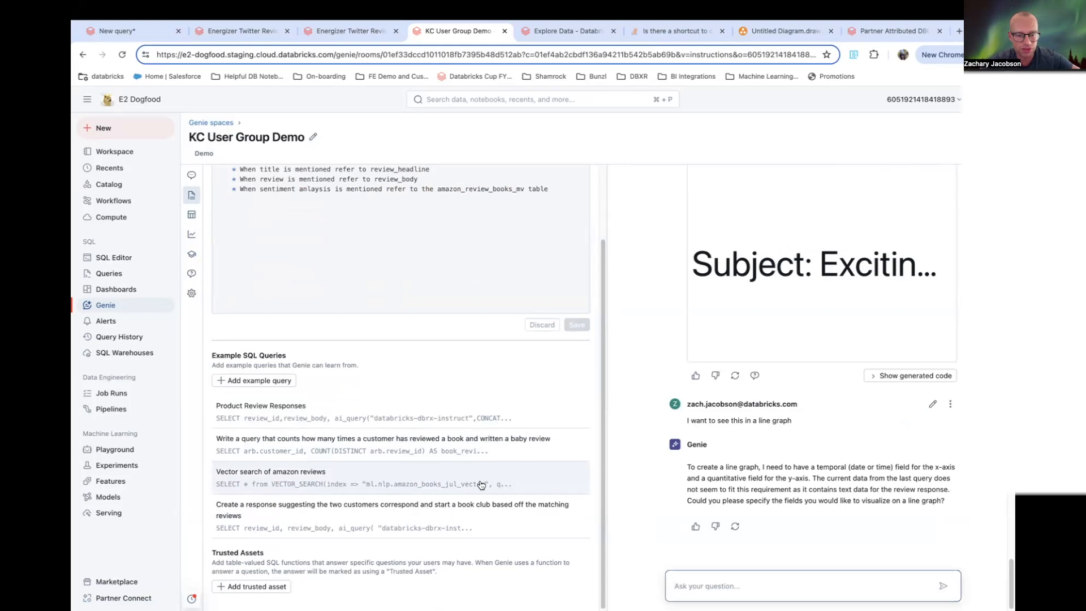
# - Open the vector search example query and compare its param placeholder with the review text in the vector search prompt
pyautogui.click(340, 481)
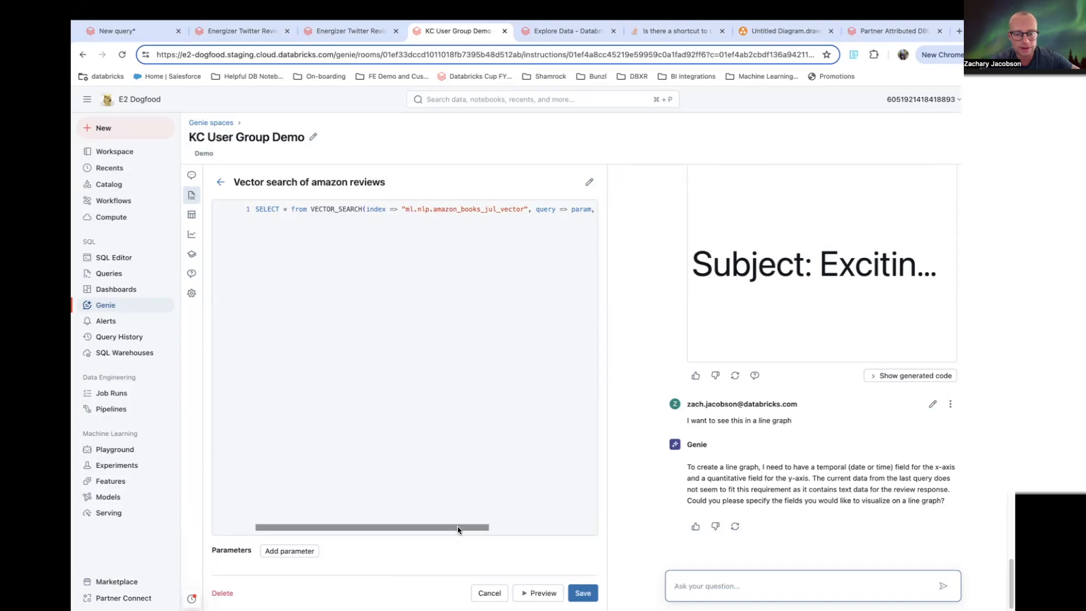
pyautogui.moveTo(458, 527); pyautogui.dragTo(525, 306)
pyautogui.moveTo(500, 209); pyautogui.dragTo(481, 210)
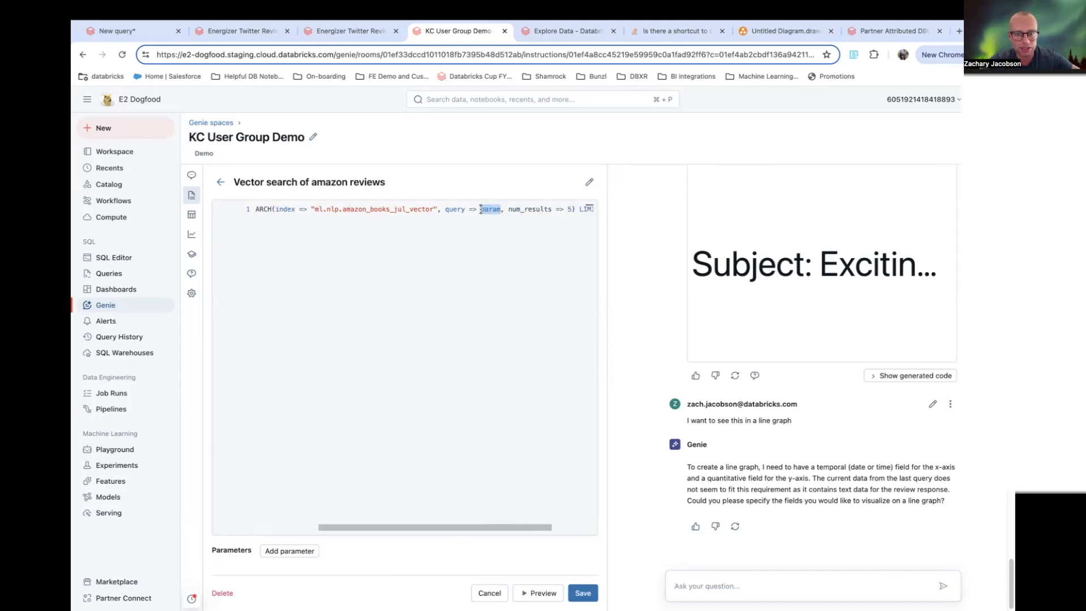
pyautogui.moveTo(494, 527)
pyautogui.mouseDown()
pyautogui.moveTo(334, 527)
pyautogui.moveTo(512, 529)
pyautogui.mouseUp()
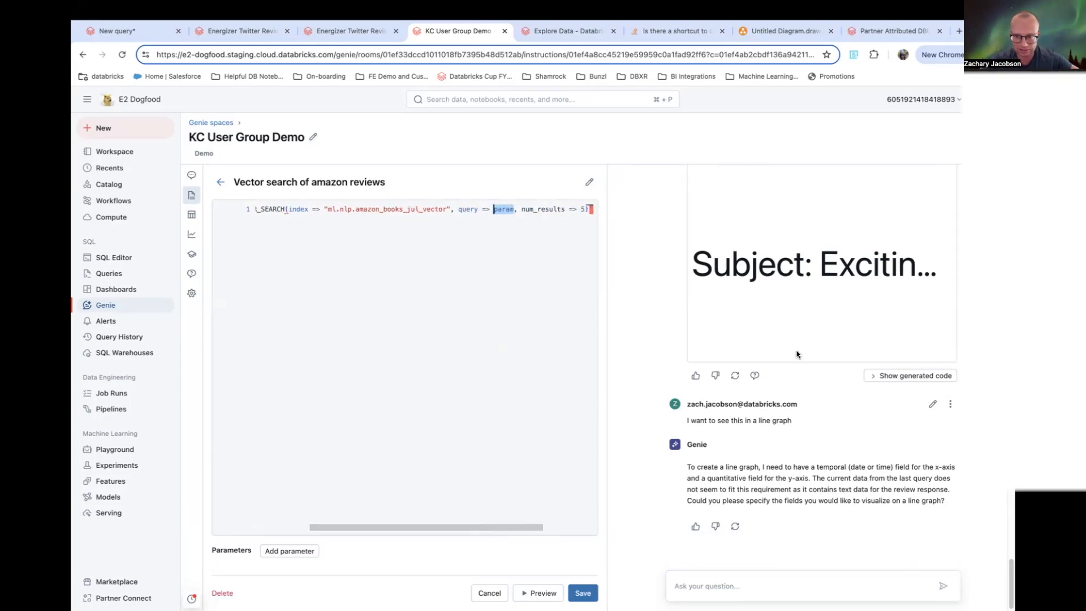
pyautogui.scroll(10, 953, 370)
pyautogui.scroll(5, 952, 371)
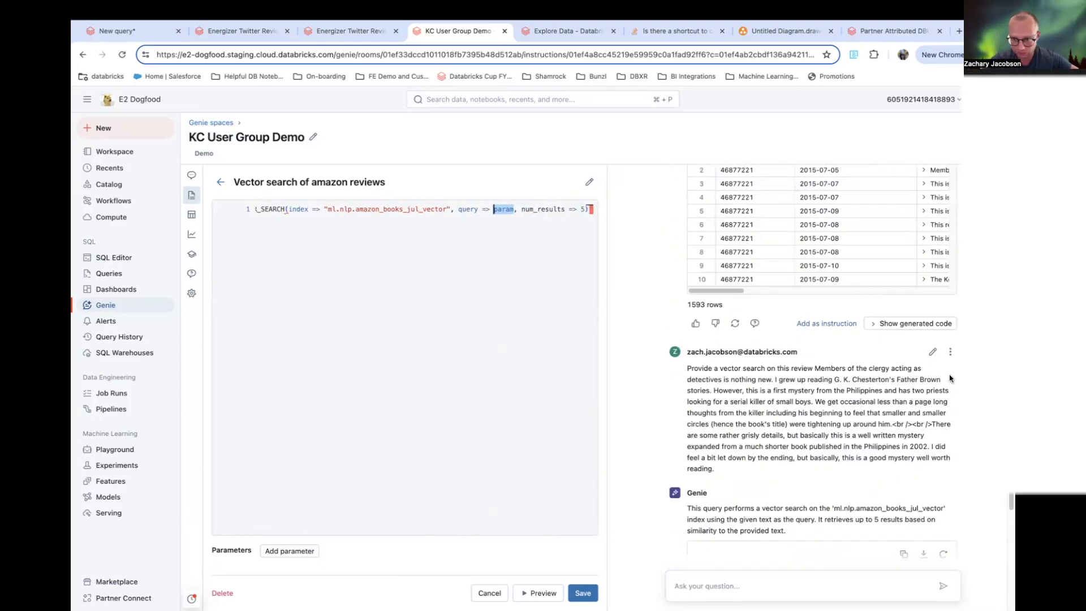
pyautogui.scroll(-1, 894, 421)
pyautogui.scroll(-3, 853, 452)
pyautogui.click(911, 487)
pyautogui.scroll(-1, 911, 488)
pyautogui.scroll(2, 771, 220)
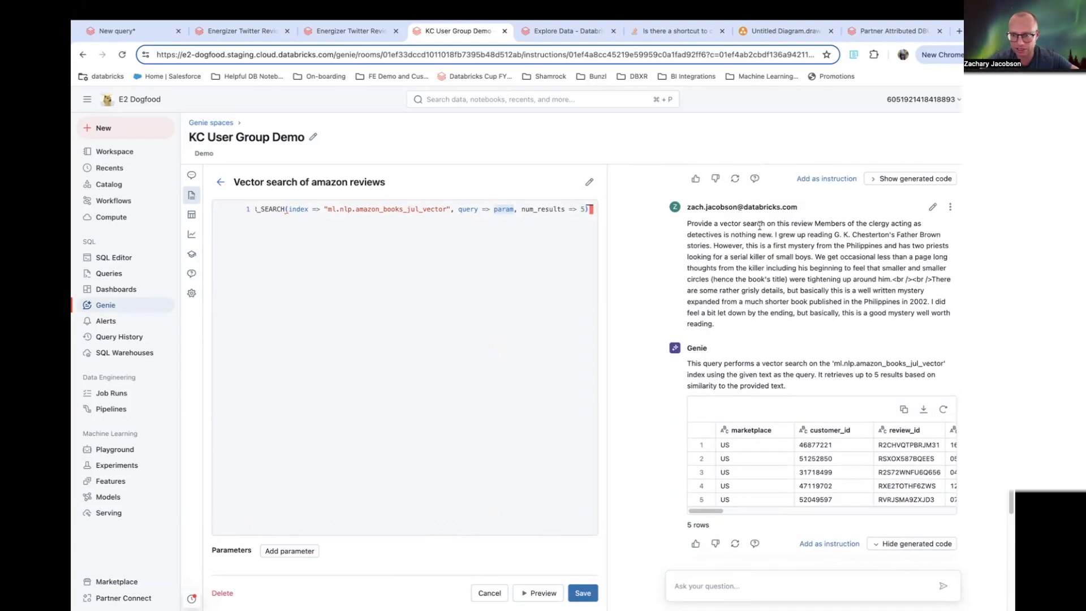
pyautogui.moveTo(816, 220); pyautogui.dragTo(952, 314)
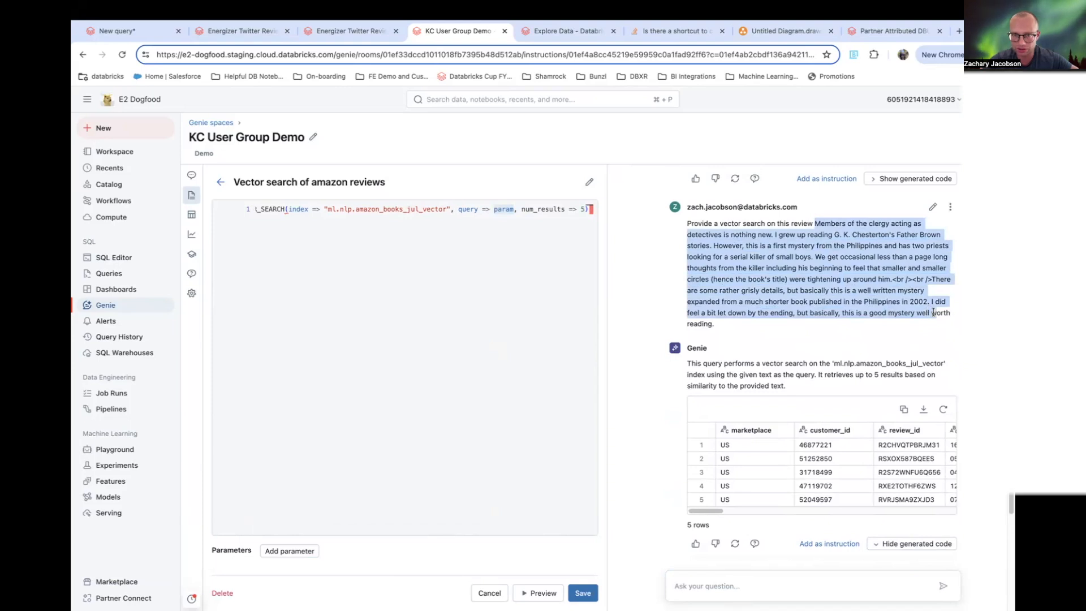
pyautogui.click(514, 211)
pyautogui.moveTo(514, 211); pyautogui.dragTo(494, 211)
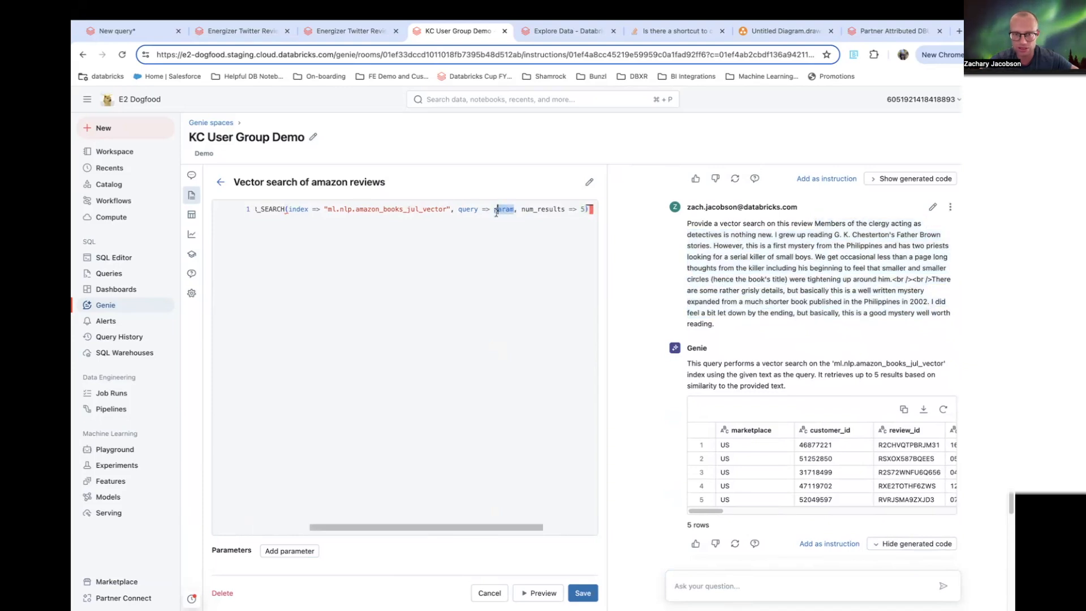
pyautogui.click(221, 181)
# - Review the general instructions, then expand and collapse the amazon_review_book table's columns in the data list
pyautogui.moveTo(548, 277); pyautogui.dragTo(259, 255)
pyautogui.scroll(-3, 426, 390)
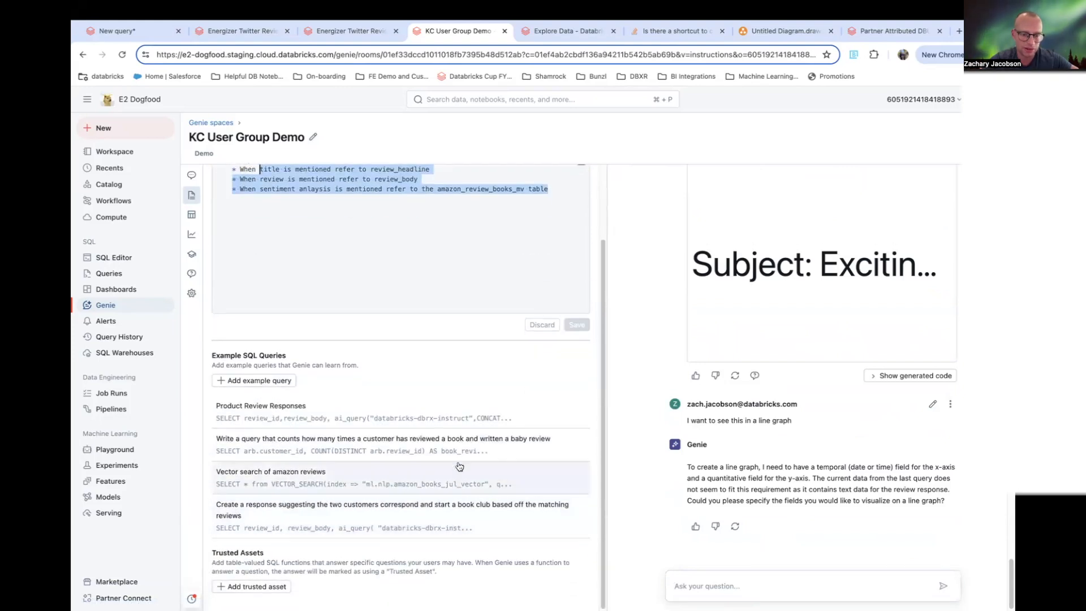
pyautogui.click(190, 214)
pyautogui.click(218, 221)
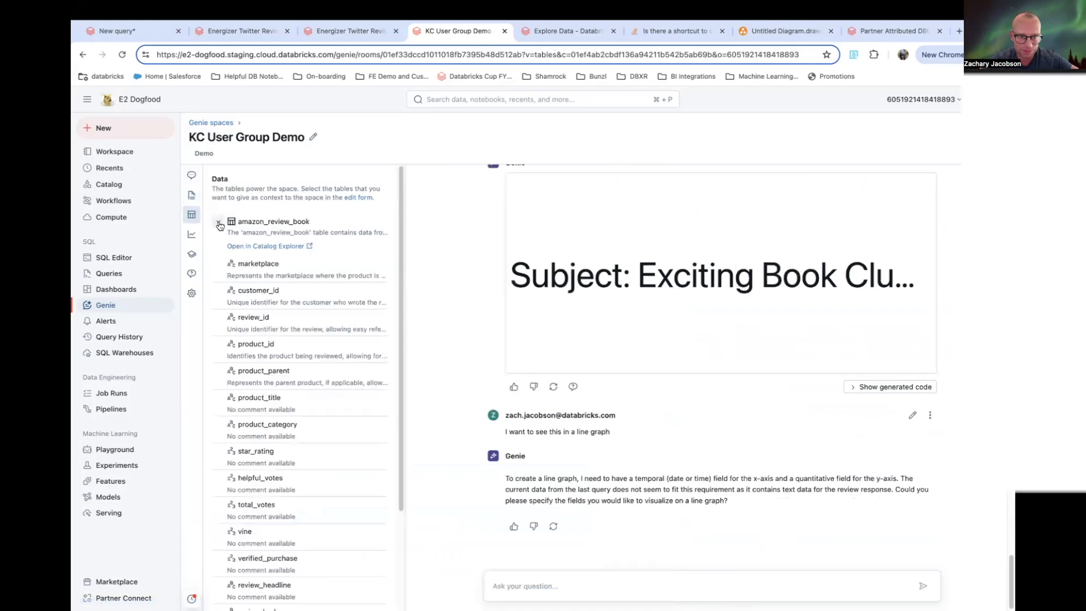
pyautogui.click(218, 221)
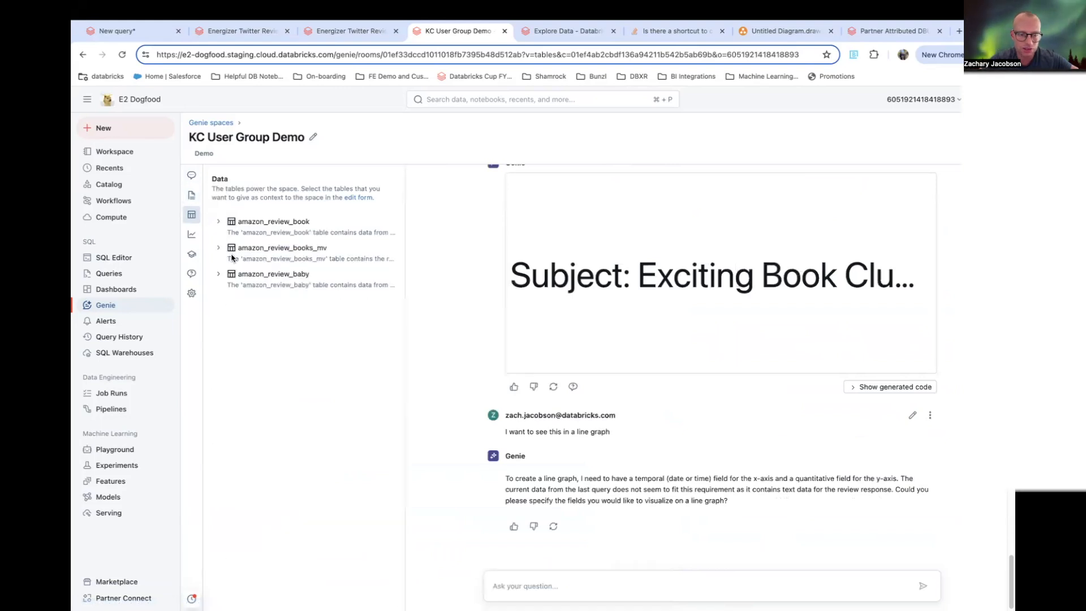
# - Open the Benchmarks page and inspect a completed evaluation run's benchmark results
pyautogui.click(192, 177)
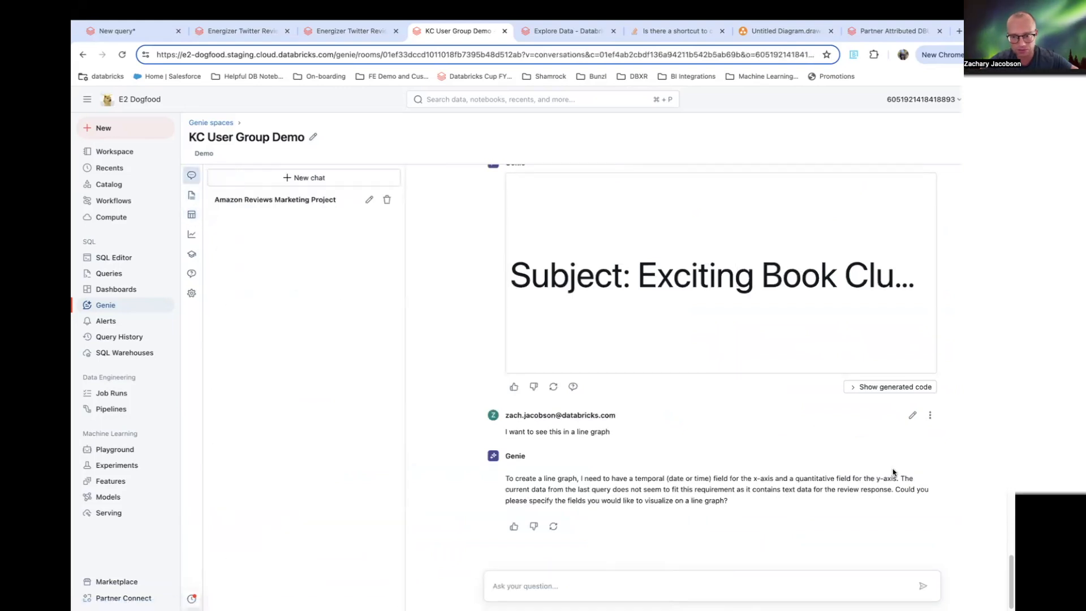
pyautogui.scroll(7, 892, 471)
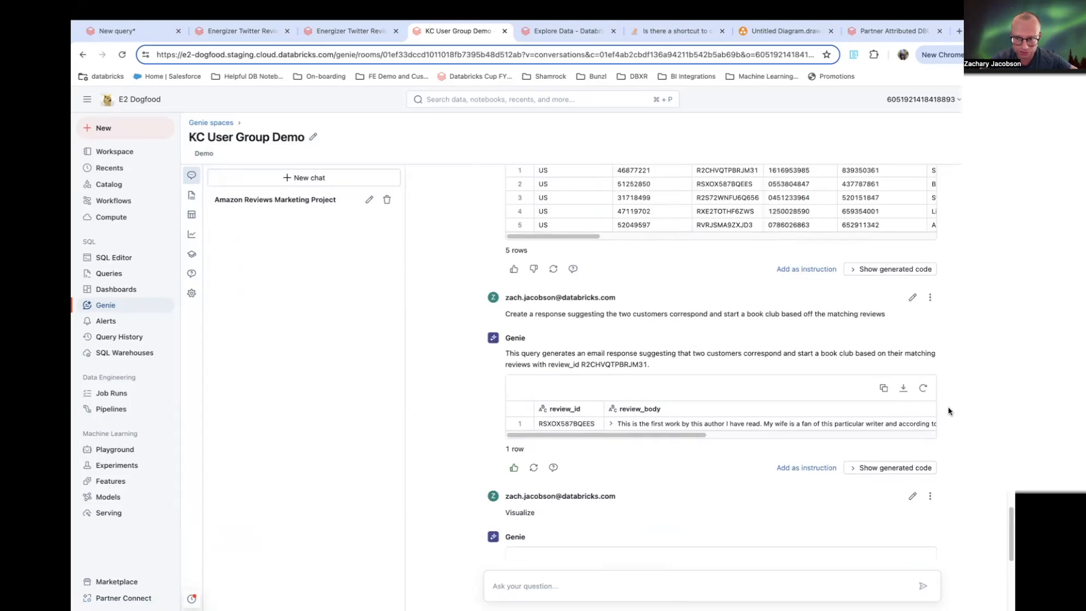
pyautogui.click(192, 260)
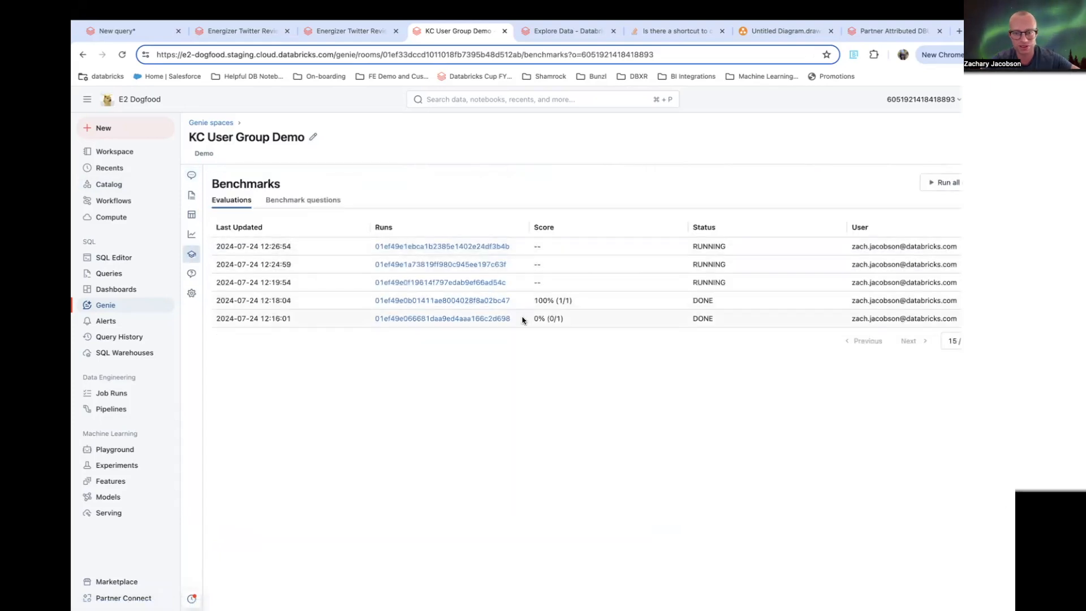
pyautogui.click(451, 300)
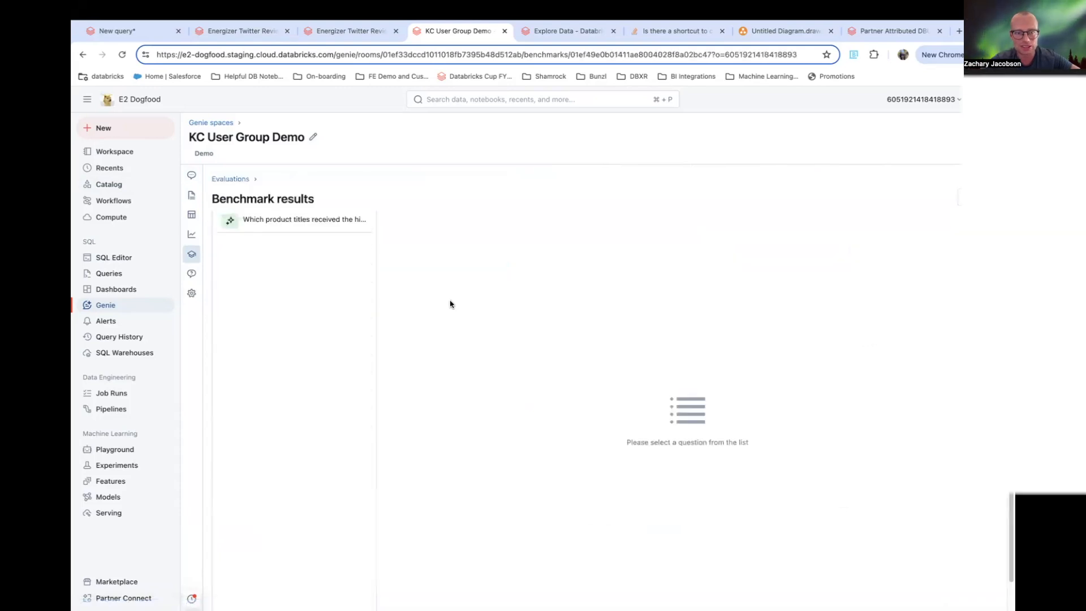
pyautogui.click(289, 222)
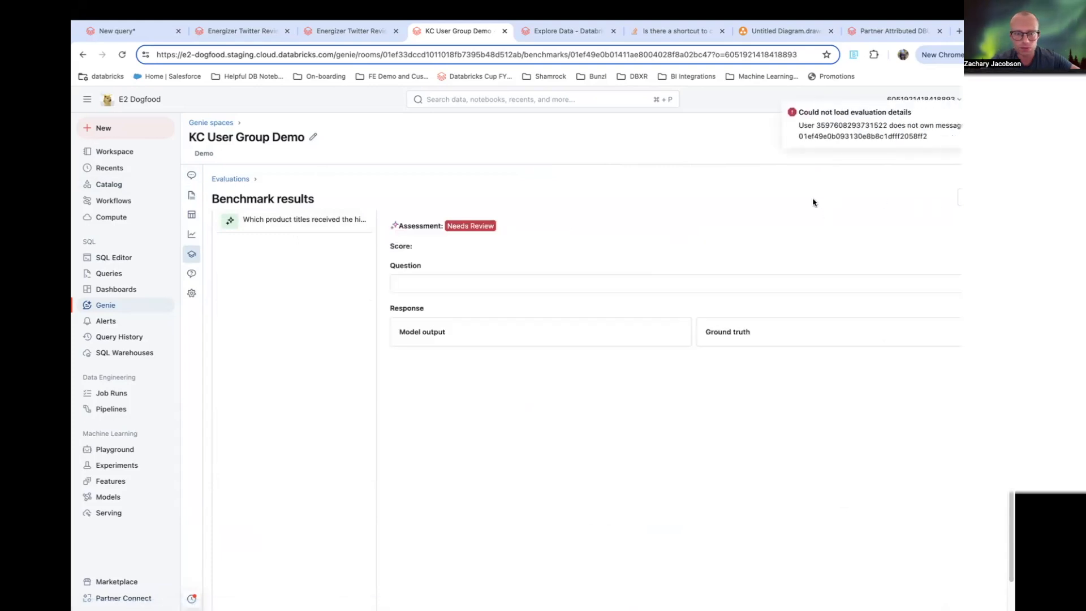
pyautogui.click(234, 180)
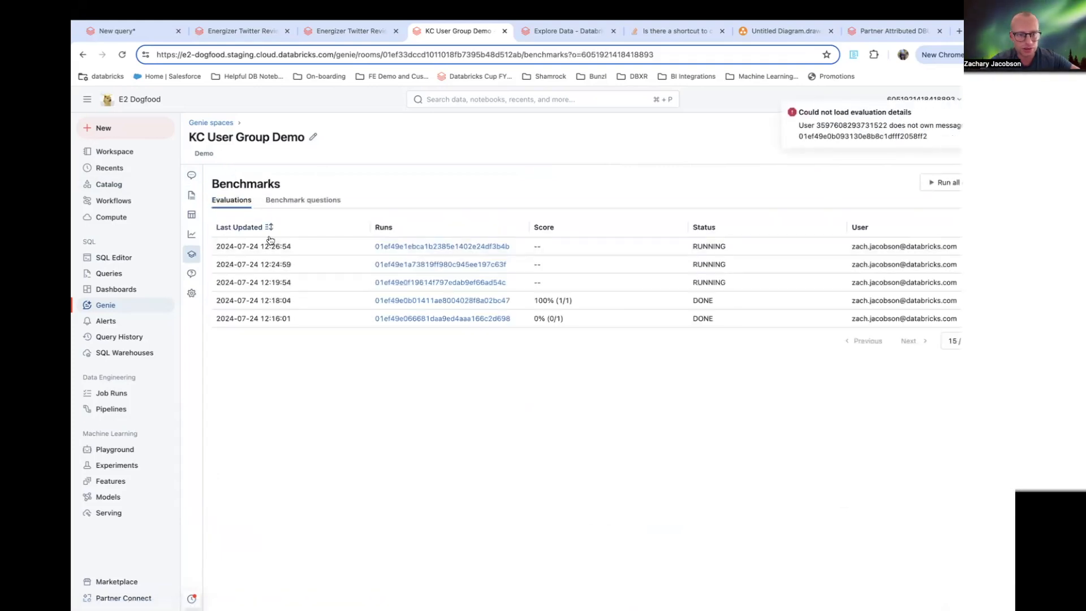
# - Switch to the benchmark questions and examine the sentiment question and its SQL answer
pyautogui.click(291, 201)
pyautogui.moveTo(215, 269); pyautogui.dragTo(362, 272)
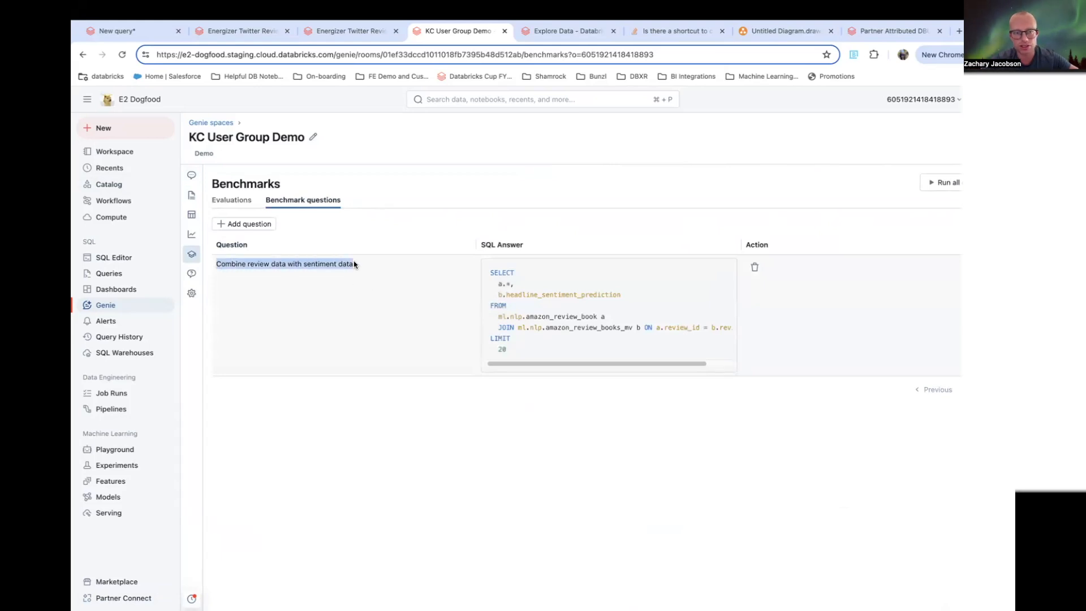
pyautogui.click(540, 351)
pyautogui.moveTo(526, 351); pyautogui.dragTo(492, 275)
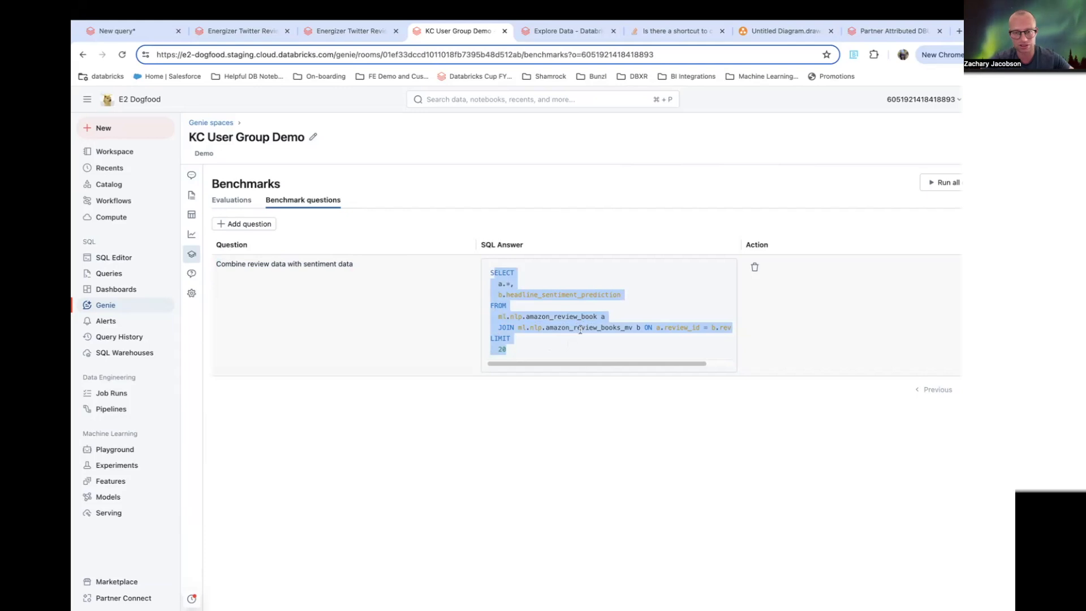
# - Highlight and read through the benchmark's SQL answer that joins the review table with the sentiment view
pyautogui.click(557, 350)
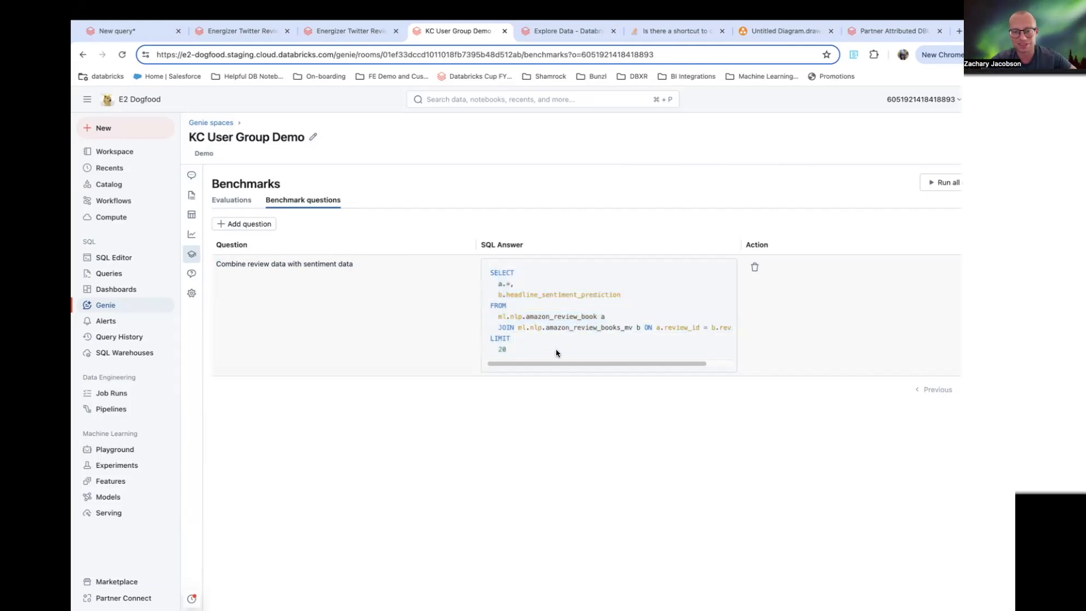
pyautogui.moveTo(556, 352); pyautogui.dragTo(480, 261)
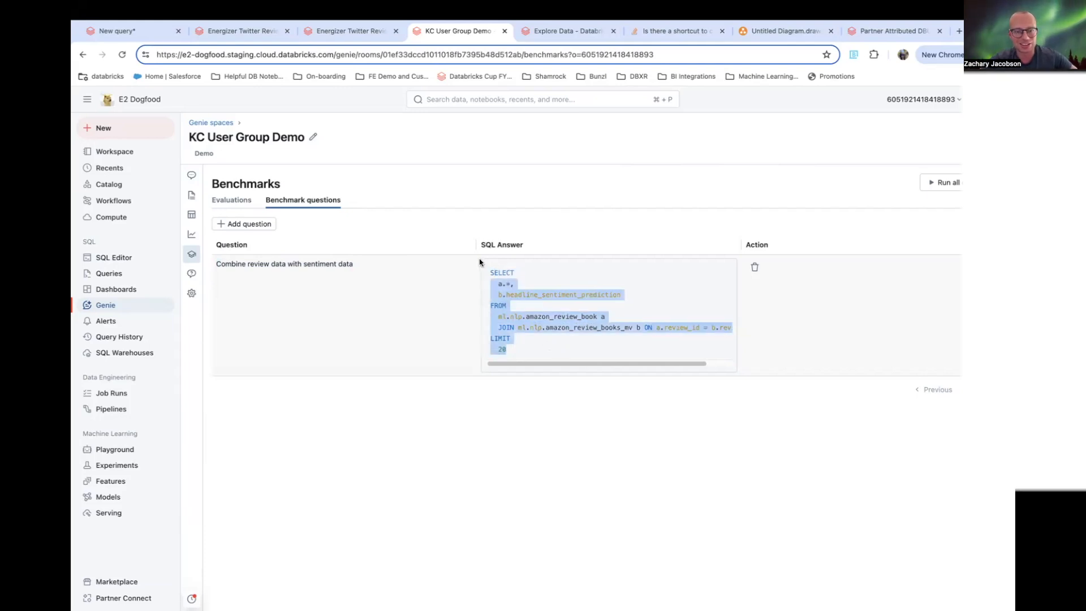
pyautogui.click(531, 335)
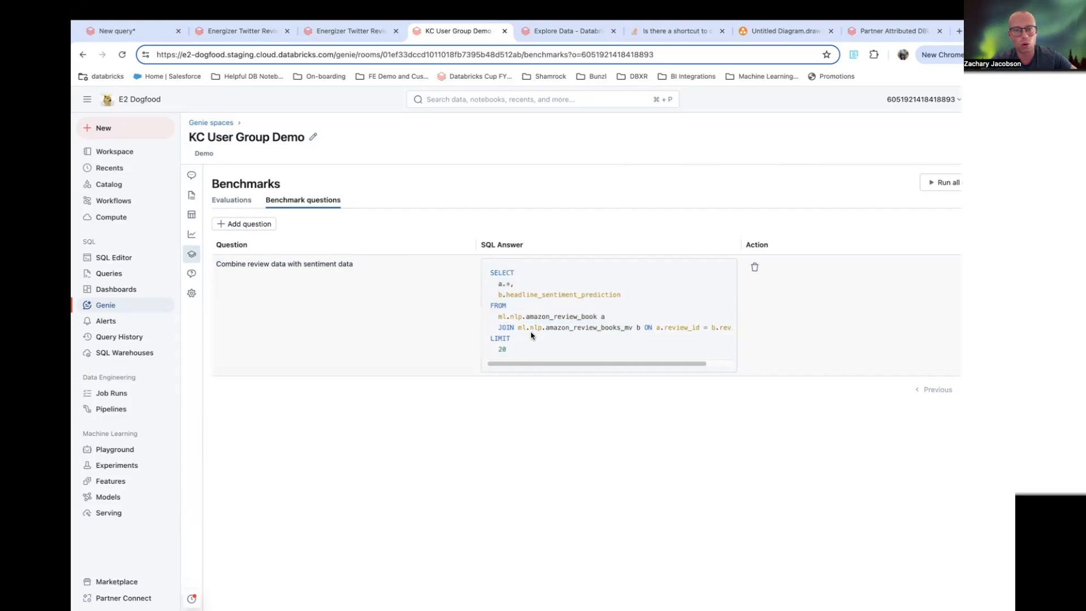
pyautogui.moveTo(490, 272); pyautogui.dragTo(538, 347)
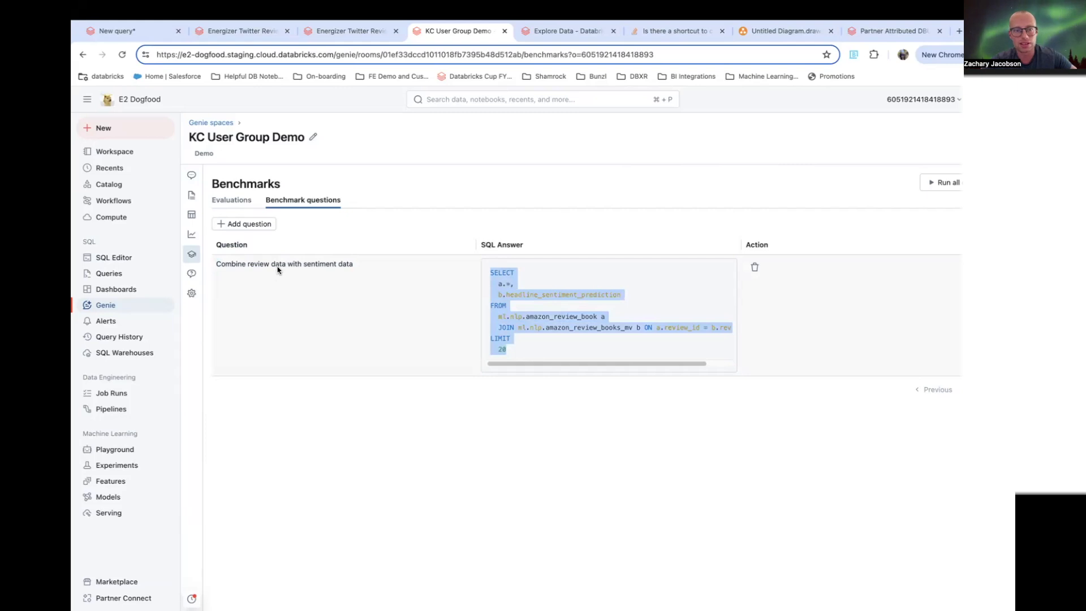
# - Return to the evaluation runs and highlight the scores of the two completed runs
pyautogui.click(235, 201)
pyautogui.moveTo(582, 305); pyautogui.dragTo(523, 306)
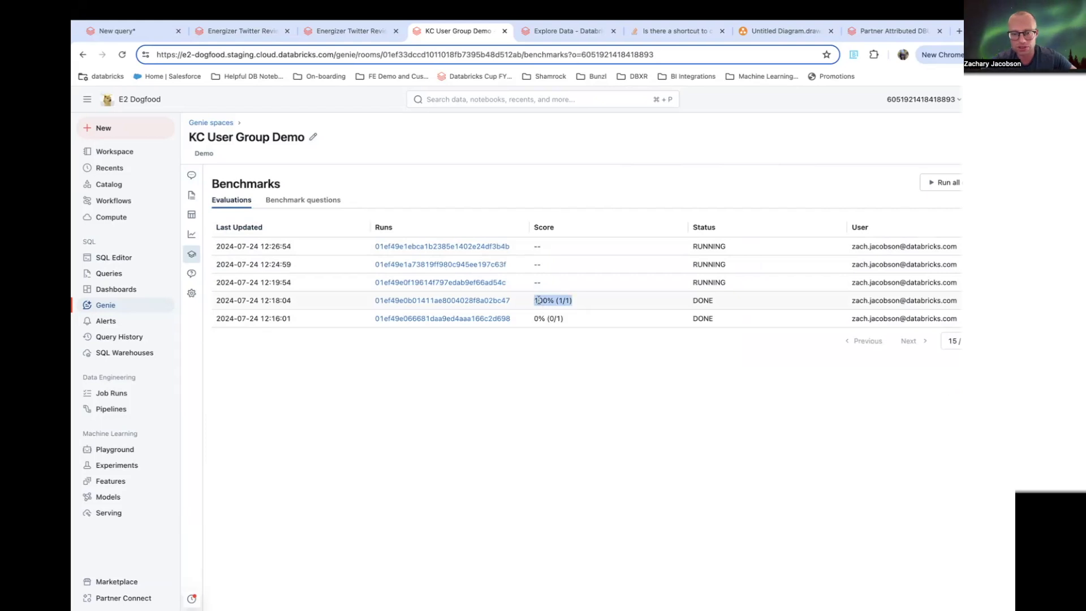
pyautogui.click(547, 312)
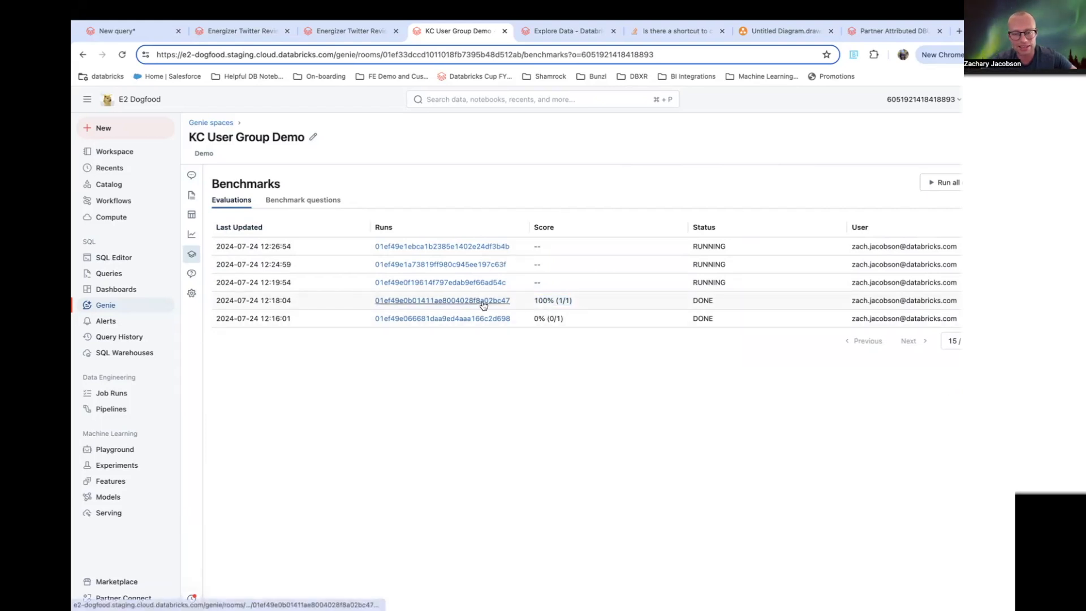
pyautogui.moveTo(534, 302); pyautogui.dragTo(595, 306)
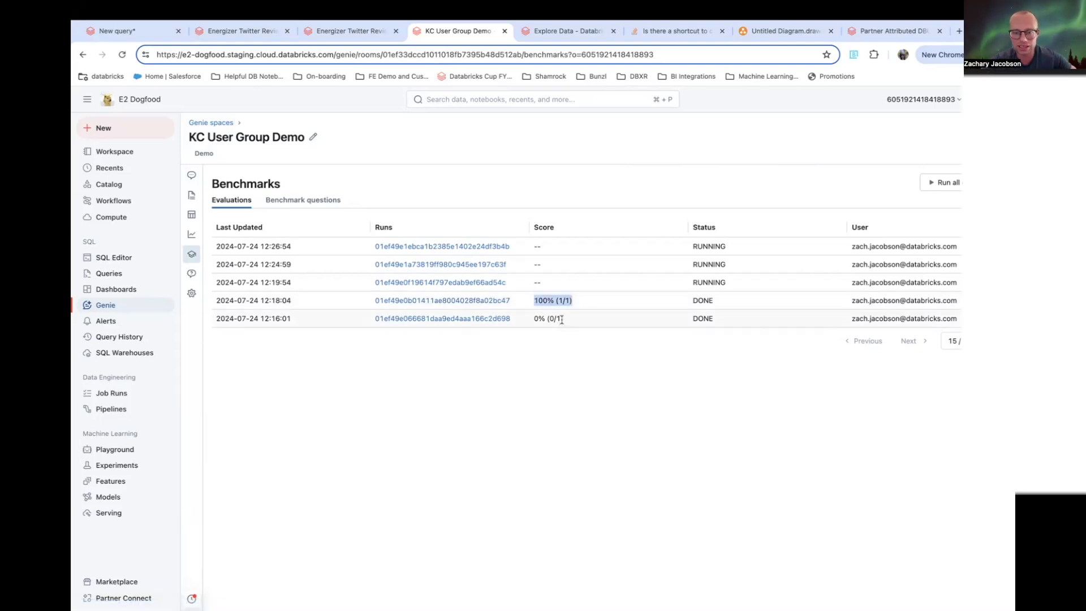
pyautogui.moveTo(575, 327); pyautogui.dragTo(526, 327)
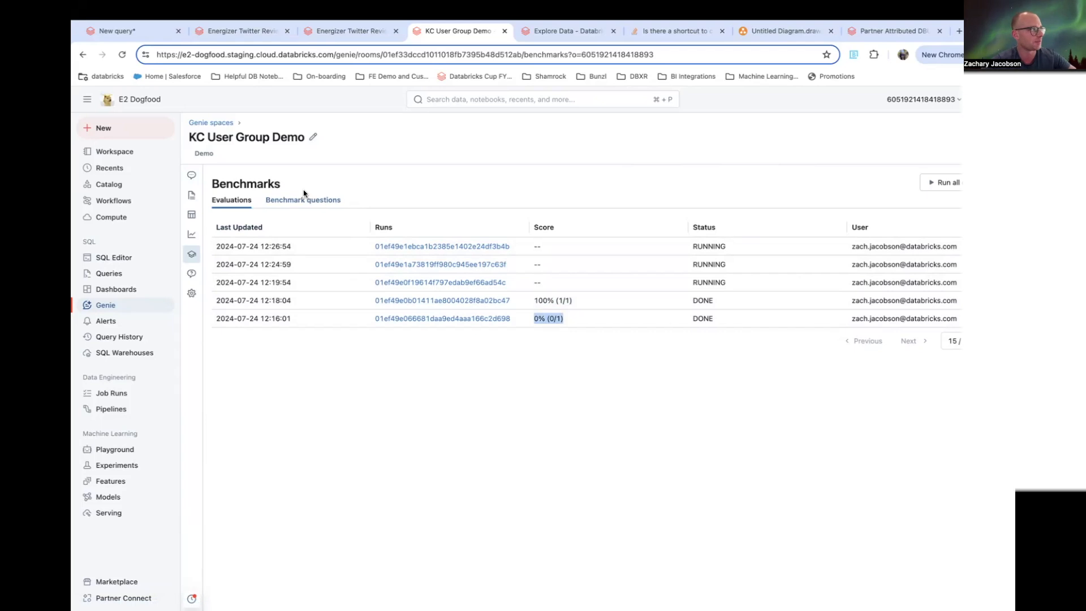
# - Open the space's instructions, view the vector search example query, and go back to the instructions list
pyautogui.click(193, 214)
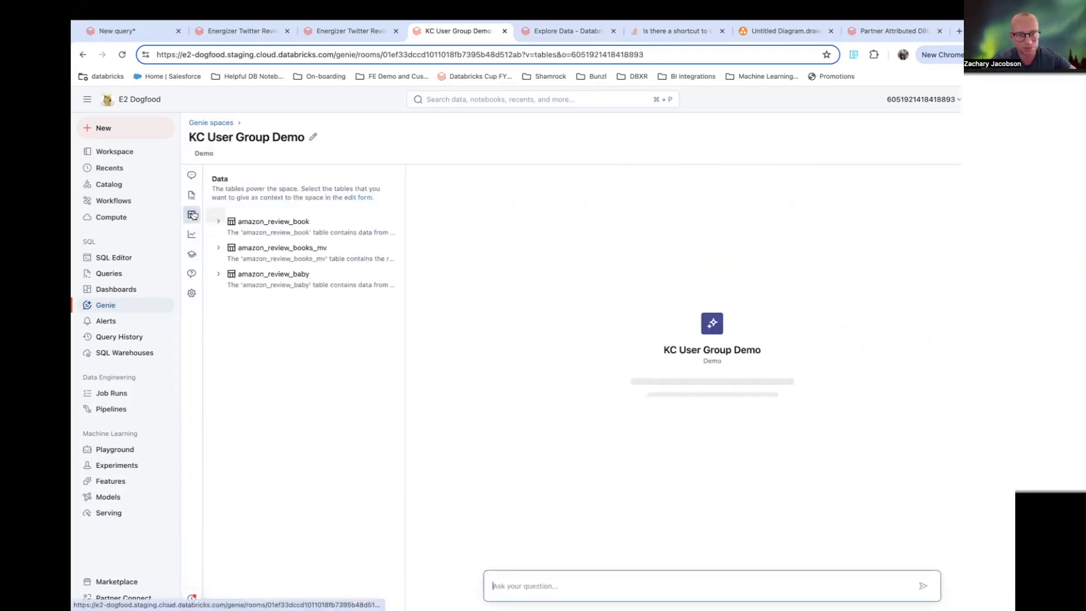
pyautogui.click(191, 195)
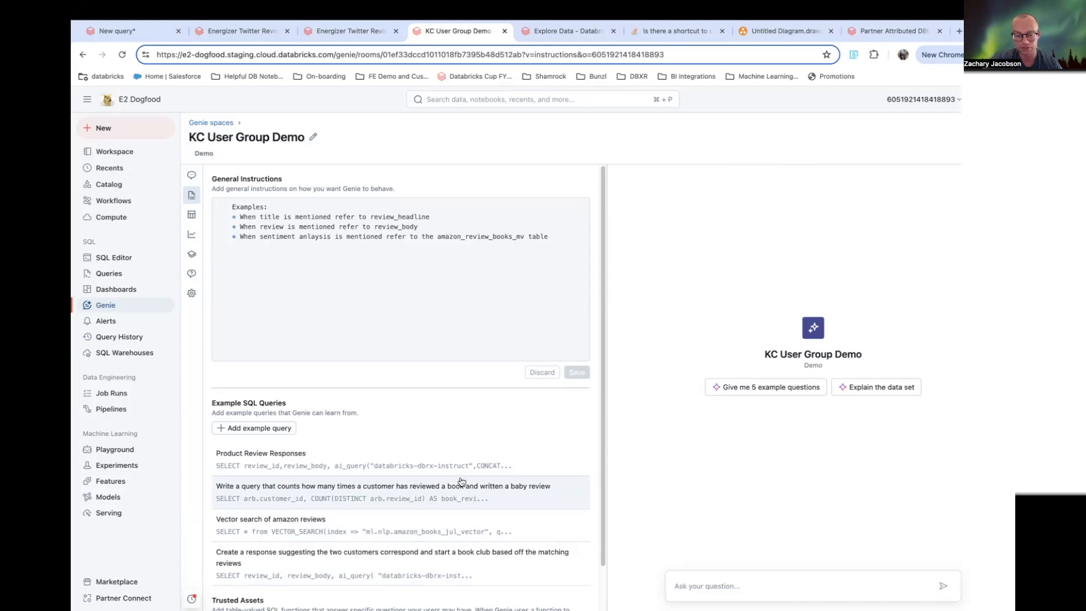
pyautogui.click(518, 541)
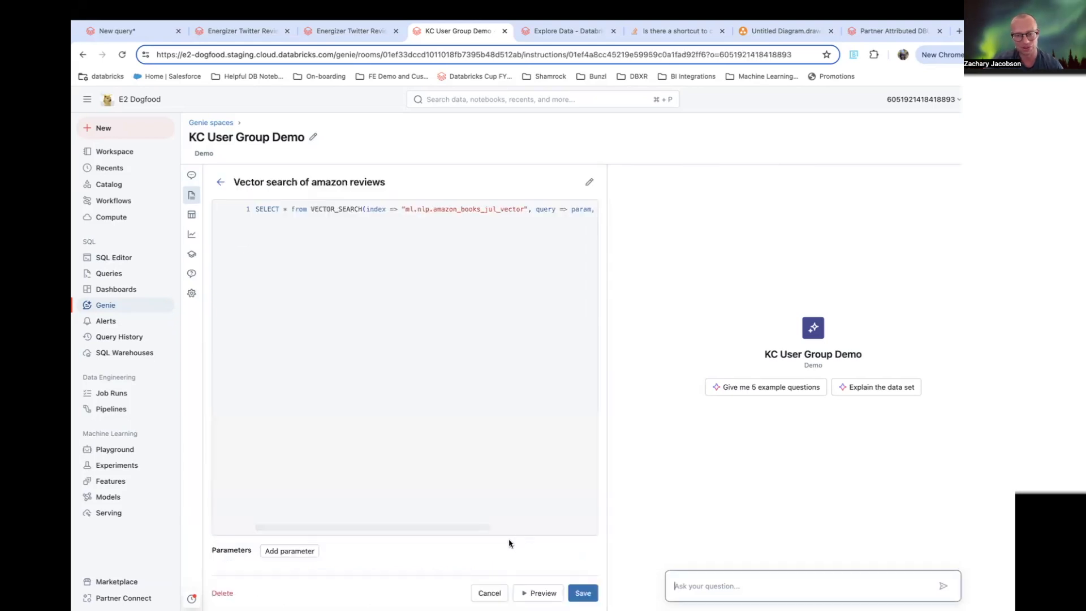
pyautogui.click(220, 182)
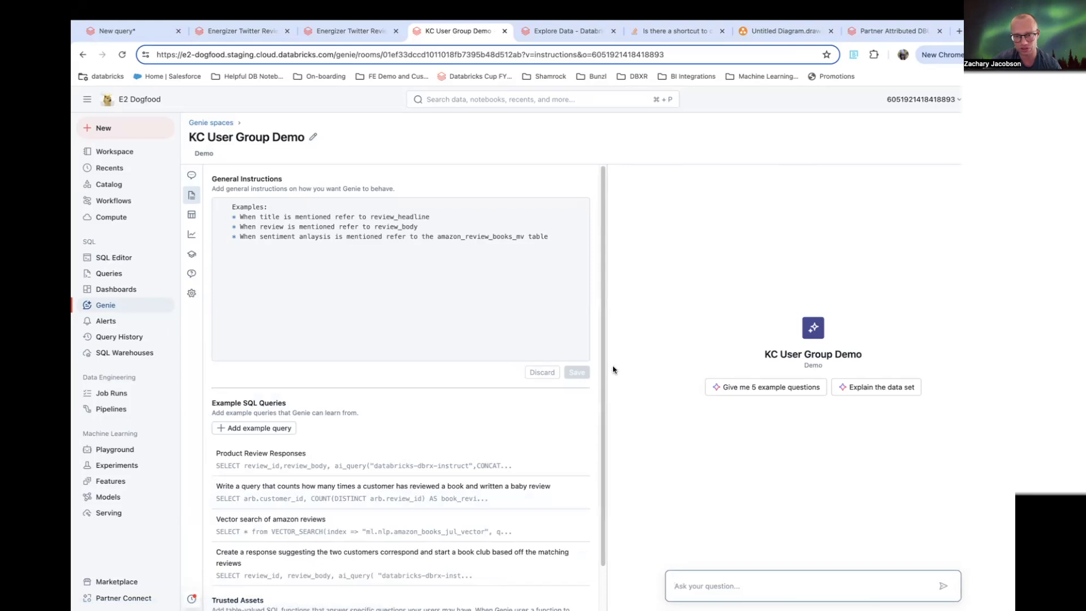